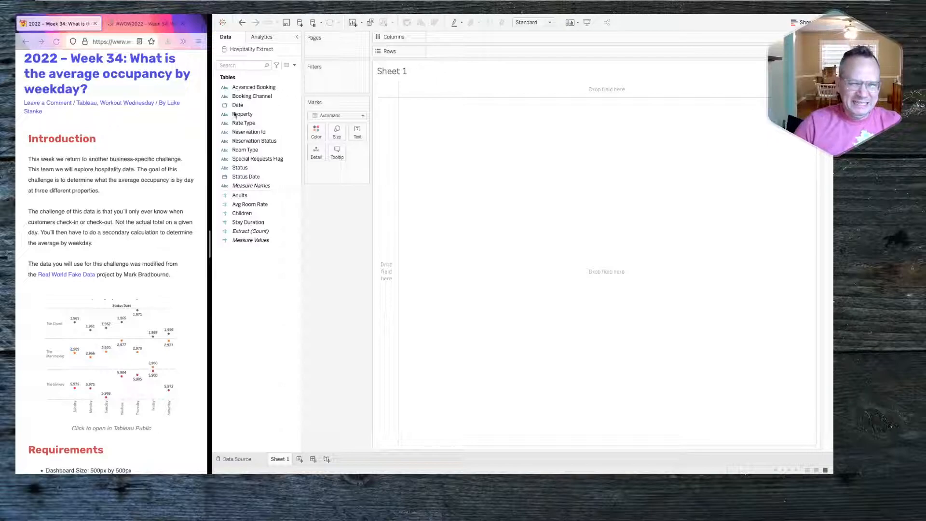
Step: Show the underlying data of the Hospitality Extract and enlarge its window to fit more columns and rows
{"action": "left_click", "coordinate": [287, 65]}
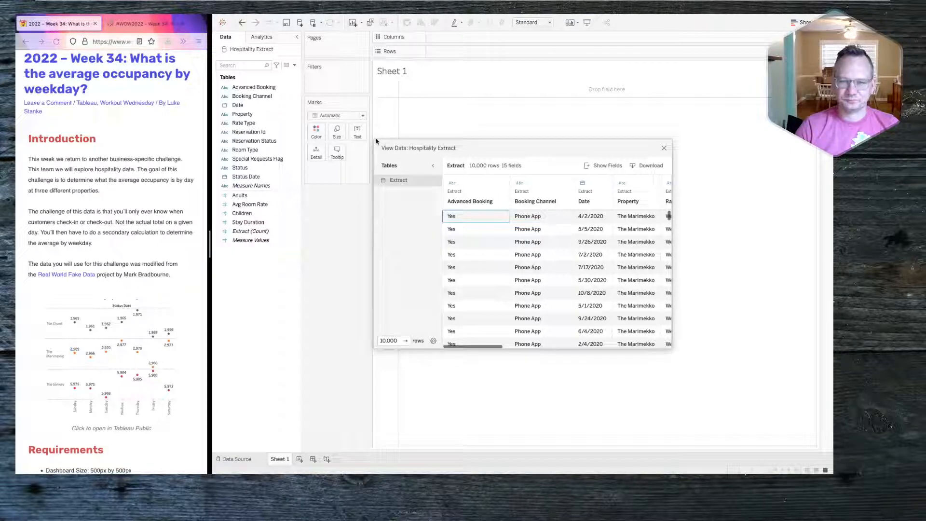
{"action": "left_click_drag", "start_coordinate": [377, 140], "coordinate": [218, 49]}
{"action": "left_click_drag", "start_coordinate": [669, 347], "coordinate": [827, 421]}
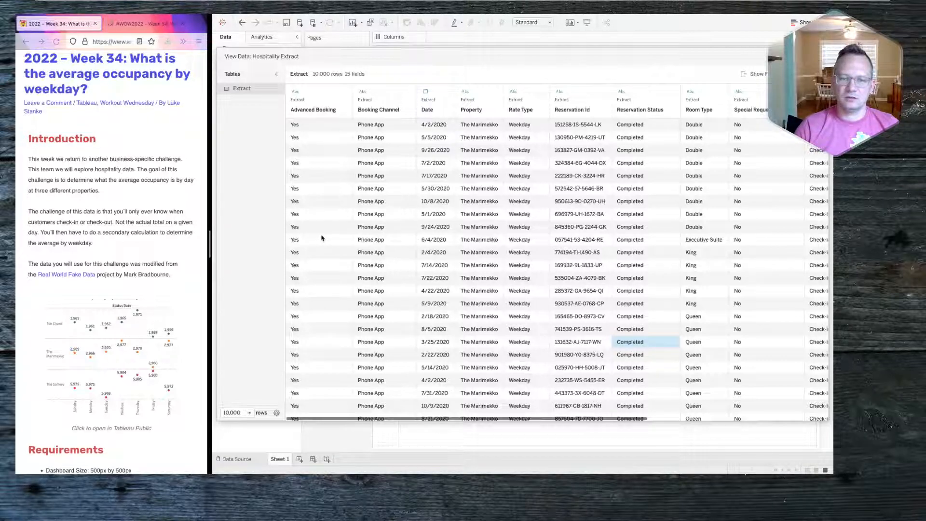
Step: Examine the extract's columns from Advanced Booking through Reservation Id, Status and Status Date to the numeric fields
{"action": "scroll", "coordinate": [404, 236], "scroll_direction": "right", "scroll_amount": 4}
{"action": "scroll", "coordinate": [404, 236], "scroll_direction": "left", "scroll_amount": 2}
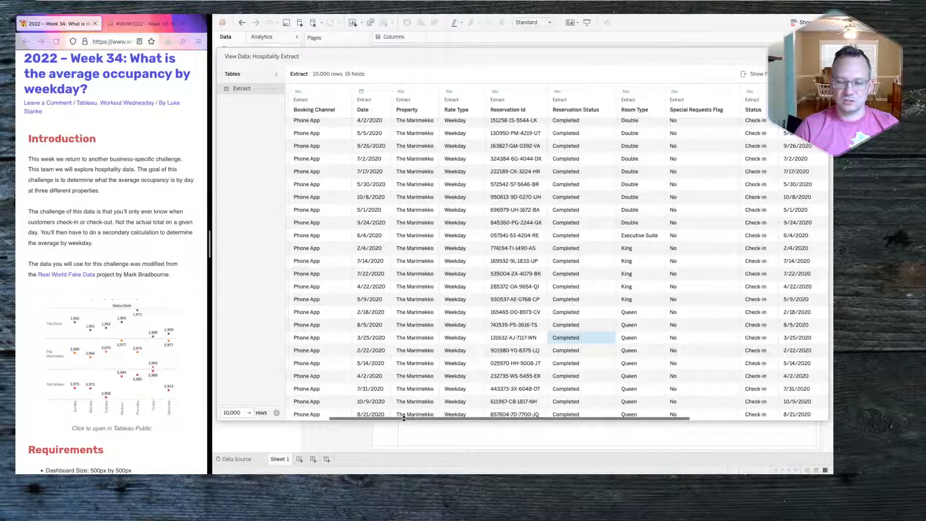
{"action": "left_click_drag", "start_coordinate": [407, 416], "coordinate": [449, 423]}
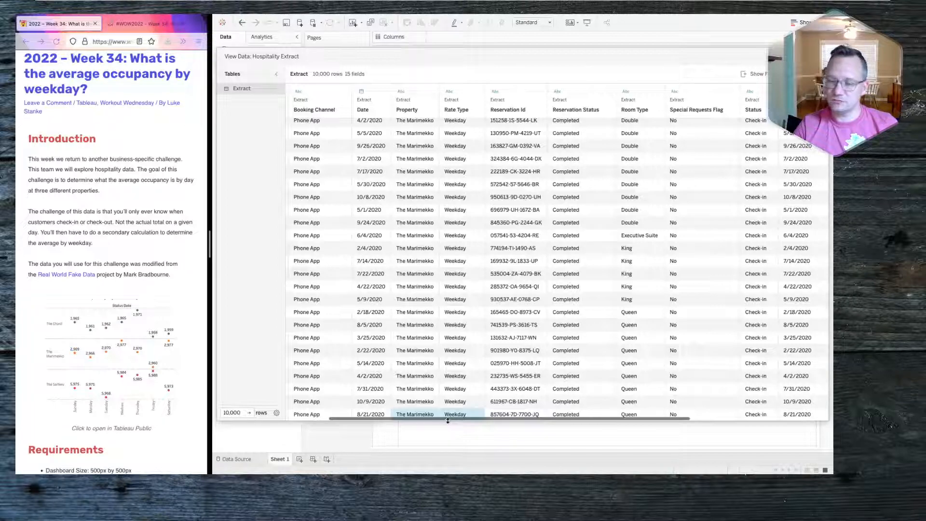
{"action": "scroll", "coordinate": [461, 260], "scroll_direction": "left", "scroll_amount": 2}
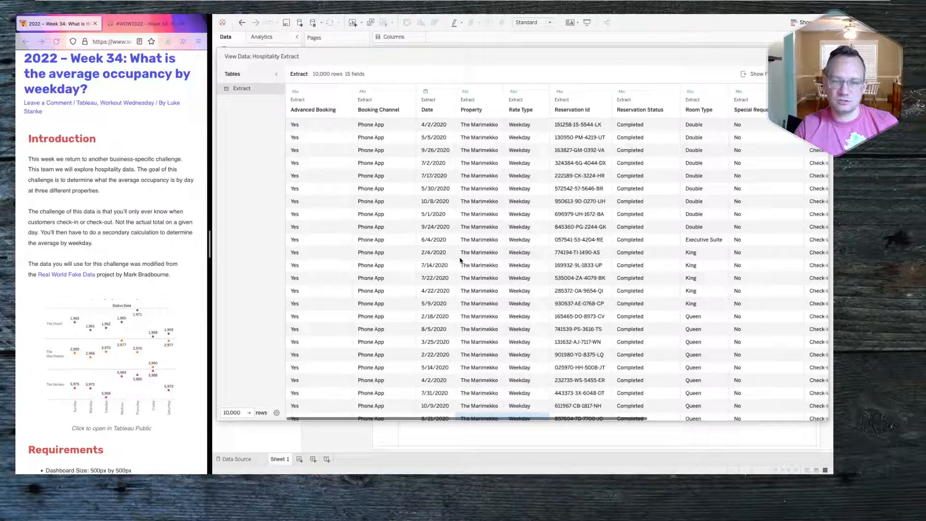
{"action": "scroll", "coordinate": [460, 261], "scroll_direction": "right", "scroll_amount": 3}
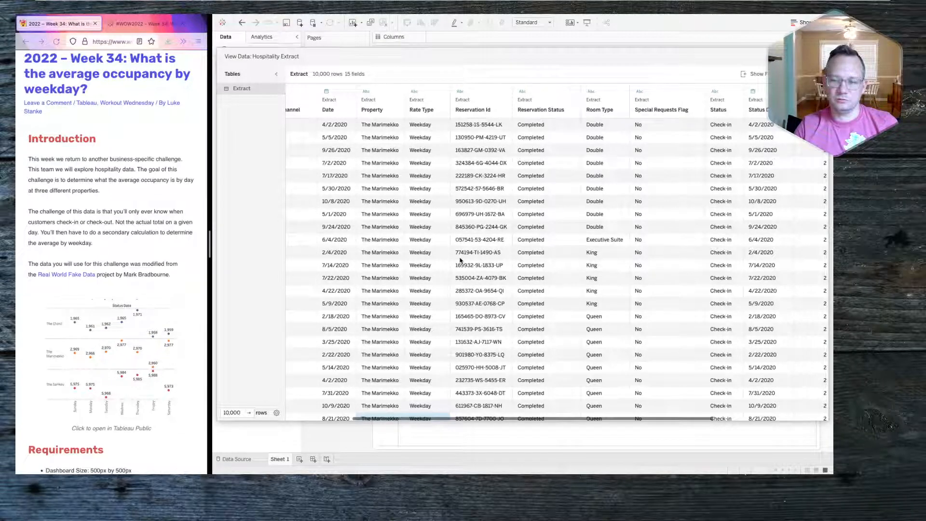
{"action": "scroll", "coordinate": [463, 246], "scroll_direction": "right", "scroll_amount": 2}
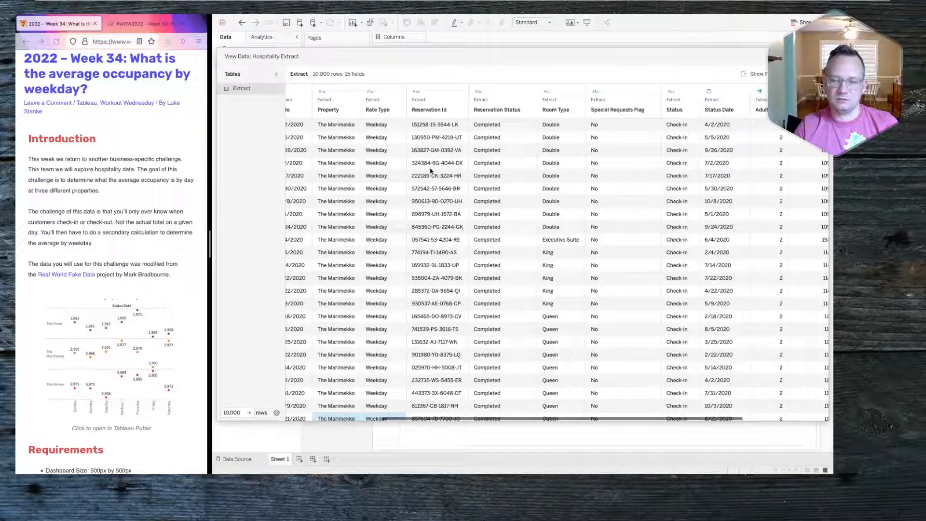
{"action": "scroll", "coordinate": [390, 159], "scroll_direction": "right", "scroll_amount": 3}
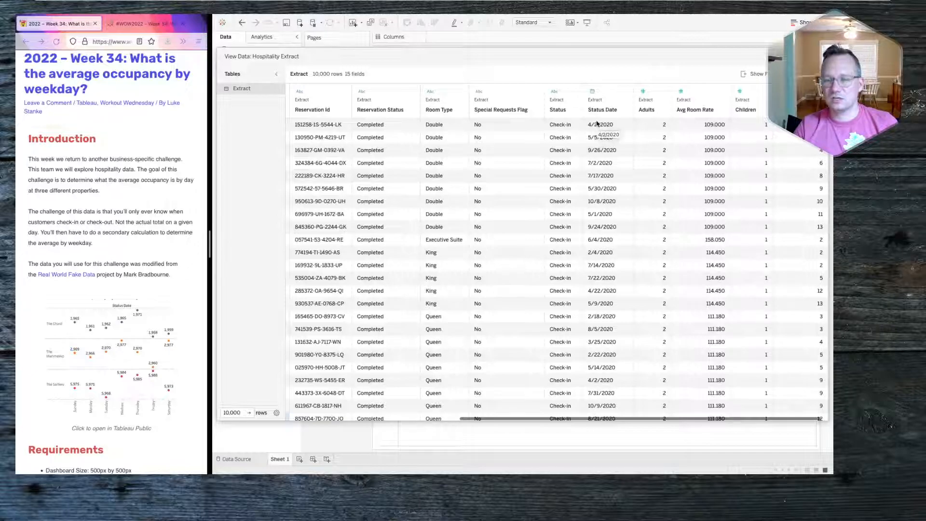
Step: Inspect the check-in records further down, including their status dates and last numeric column, and close the data view
{"action": "scroll", "coordinate": [494, 140], "scroll_direction": "down", "scroll_amount": 5}
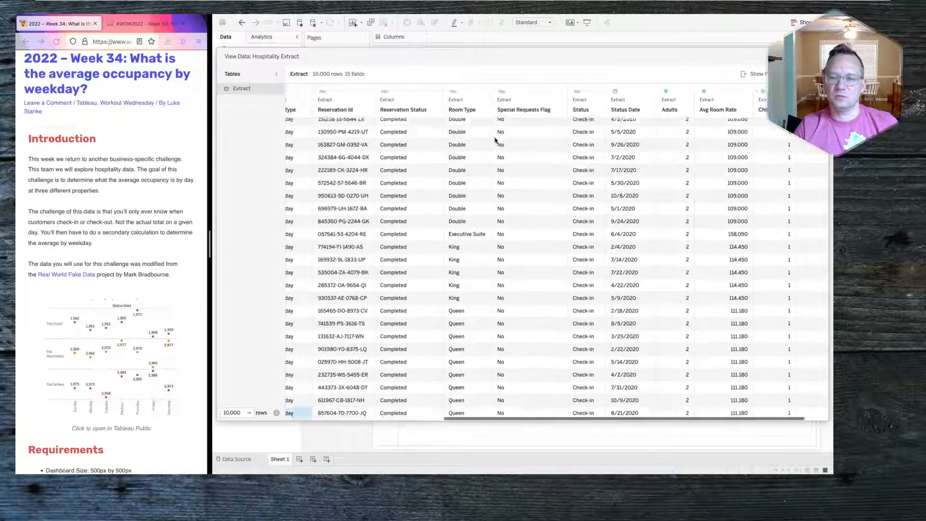
{"action": "scroll", "coordinate": [544, 208], "scroll_direction": "down", "scroll_amount": 10}
{"action": "scroll", "coordinate": [559, 274], "scroll_direction": "down", "scroll_amount": 10}
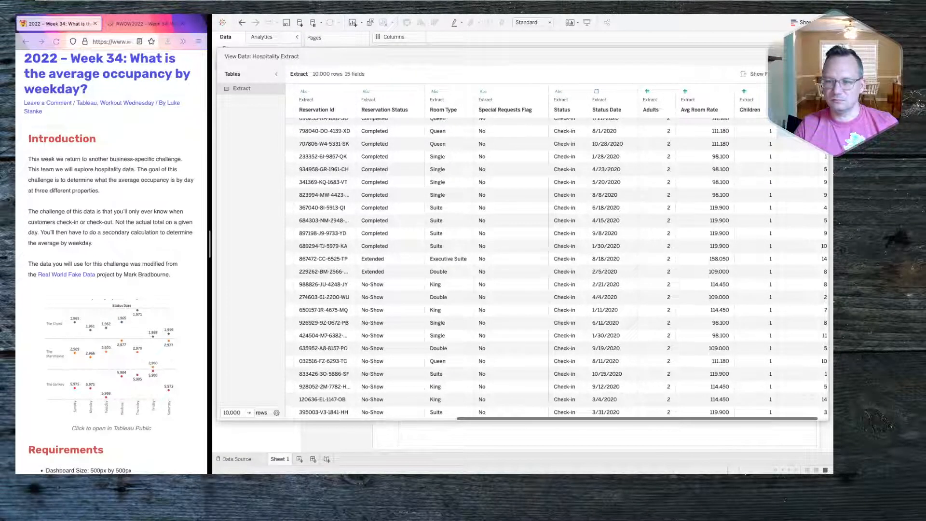
{"action": "left_click_drag", "start_coordinate": [815, 156], "coordinate": [817, 296]}
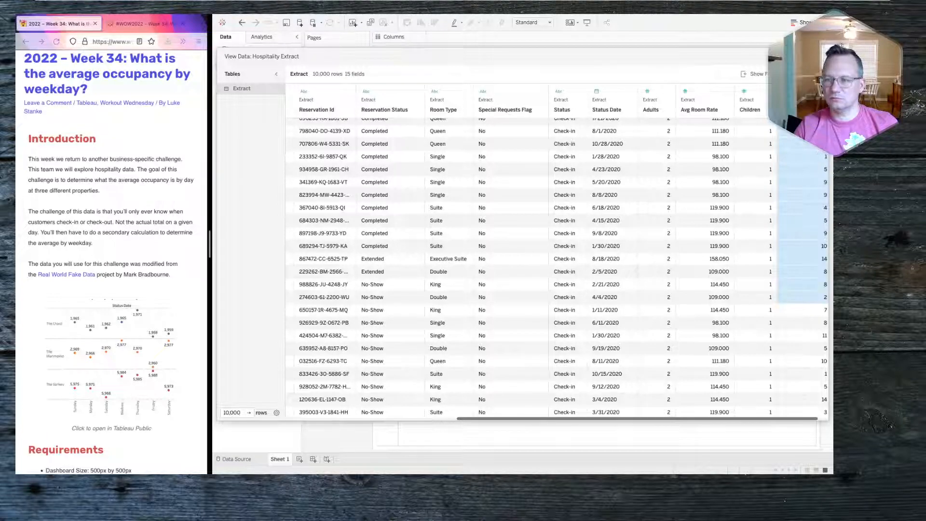
{"action": "left_click", "coordinate": [801, 131]}
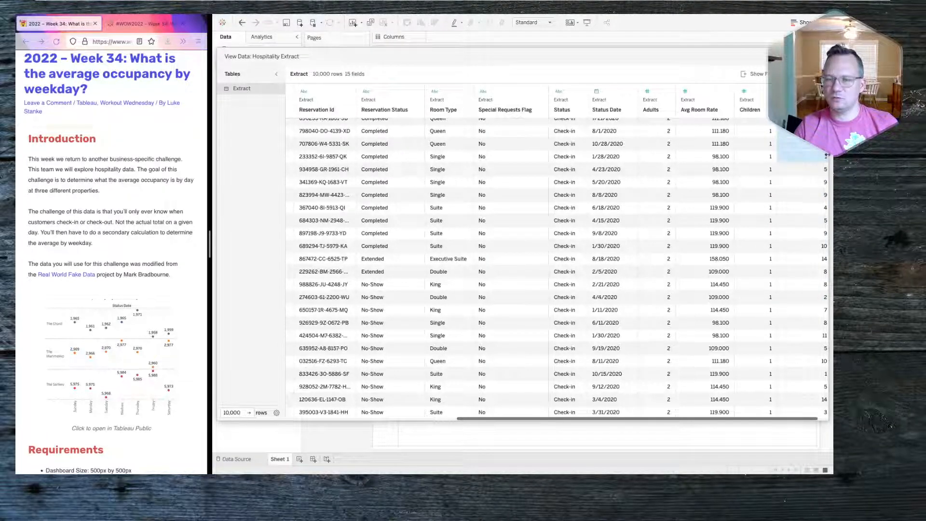
{"action": "left_click", "coordinate": [591, 192]}
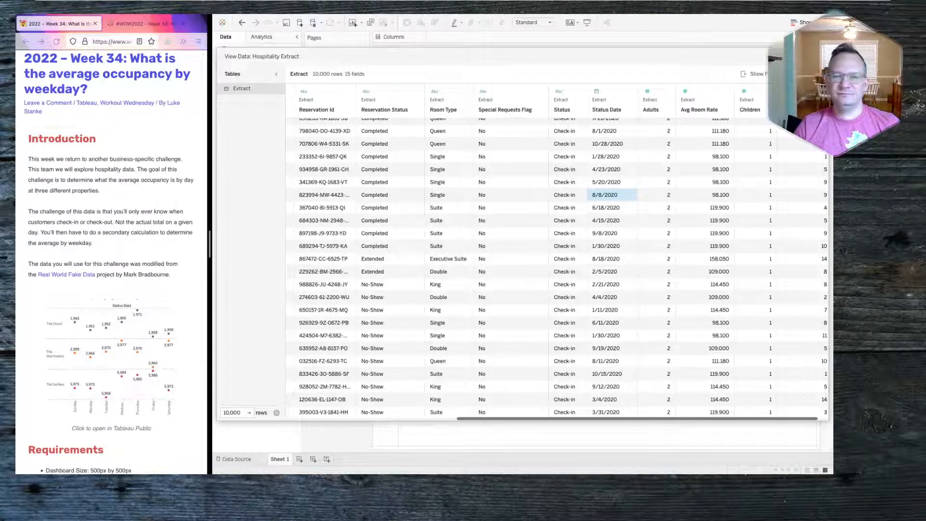
{"action": "left_click", "coordinate": [819, 57]}
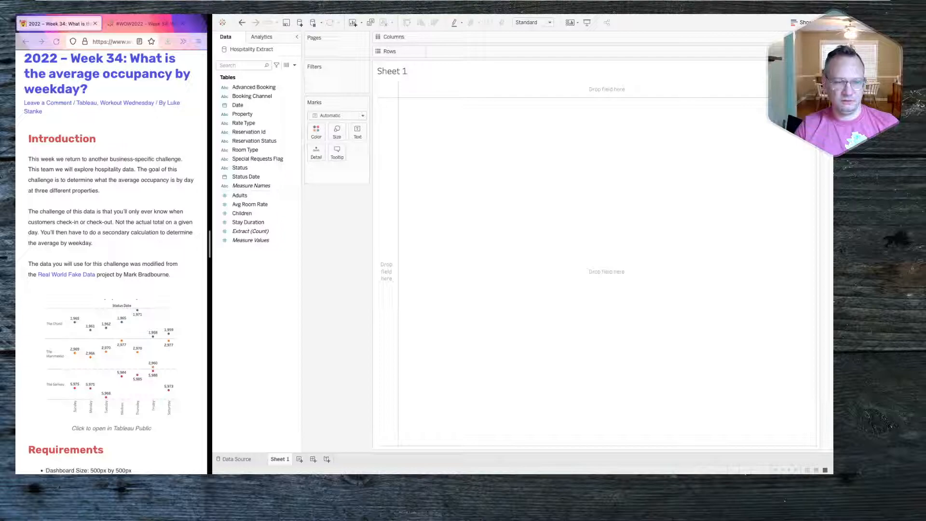
Step: Examine the published #WOW2022 Week 34 chart in the browser across all weekdays and properties
{"action": "left_click", "coordinate": [143, 25]}
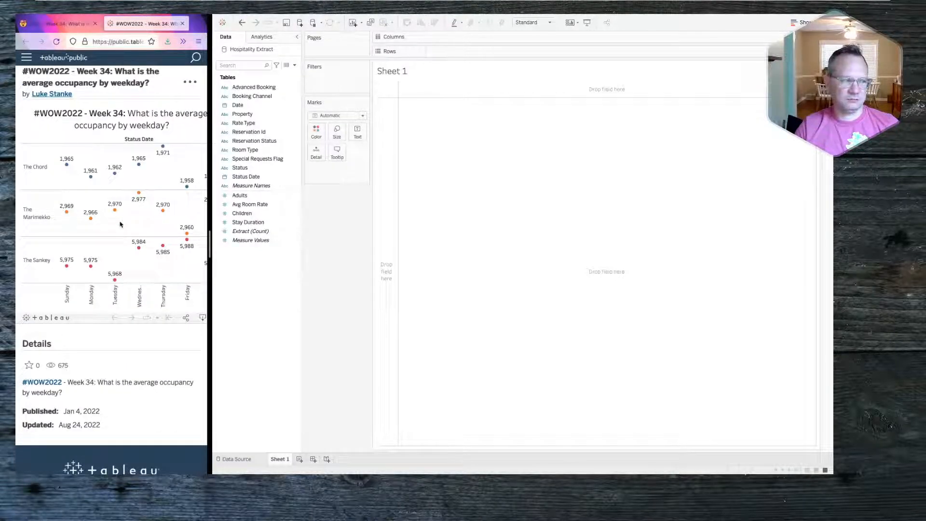
{"action": "scroll", "coordinate": [120, 224], "scroll_direction": "right", "scroll_amount": 2}
{"action": "scroll", "coordinate": [120, 224], "scroll_direction": "left", "scroll_amount": 2}
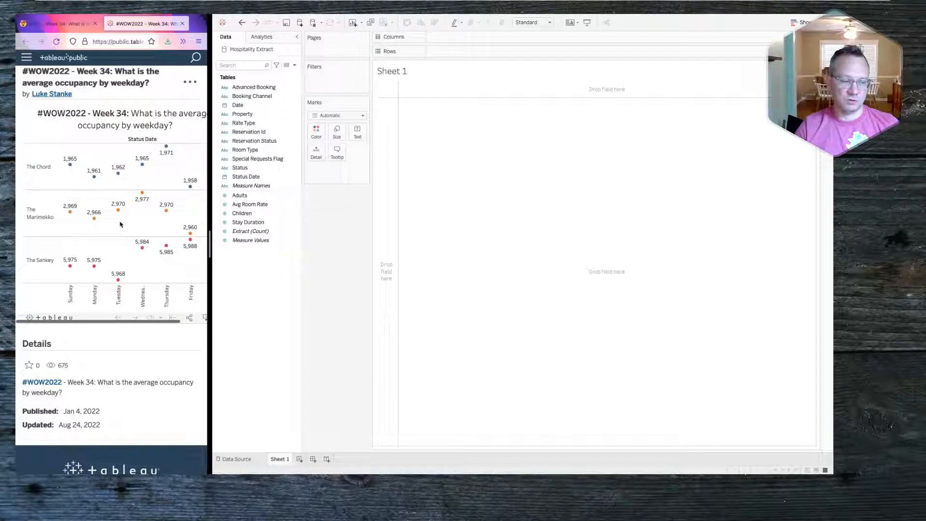
{"action": "scroll", "coordinate": [119, 224], "scroll_direction": "right", "scroll_amount": 3}
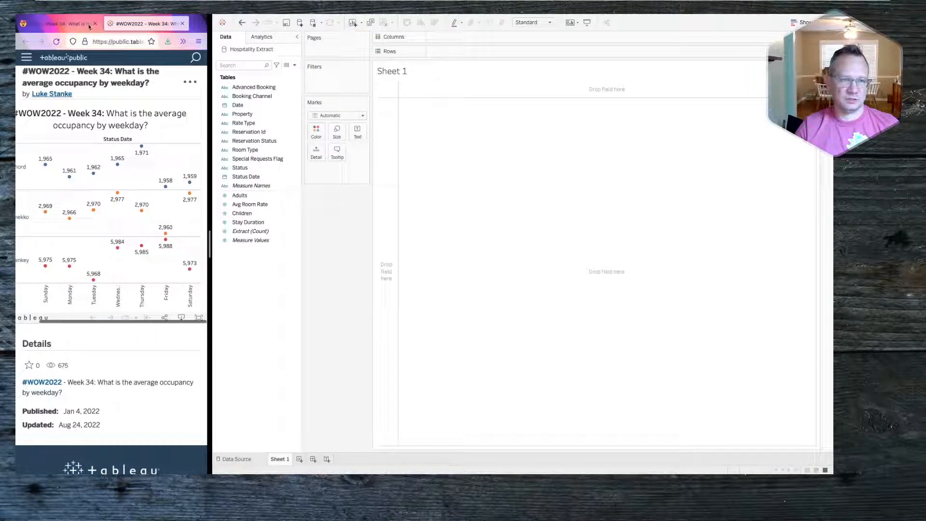
Step: Return to the challenge page and read the requirements, highlighting the reservation status condition
{"action": "left_click", "coordinate": [58, 28]}
{"action": "scroll", "coordinate": [82, 382], "scroll_direction": "down", "scroll_amount": 5}
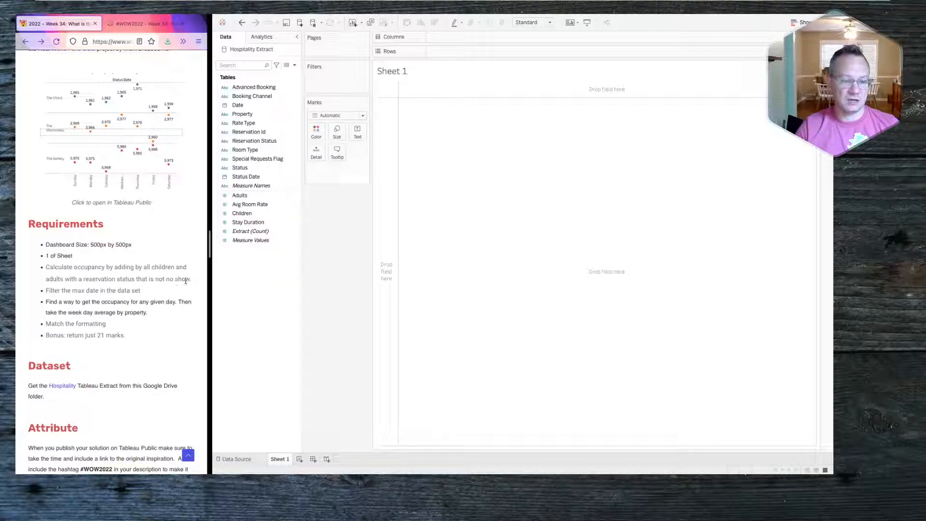
{"action": "left_click_drag", "start_coordinate": [167, 279], "coordinate": [151, 279]}
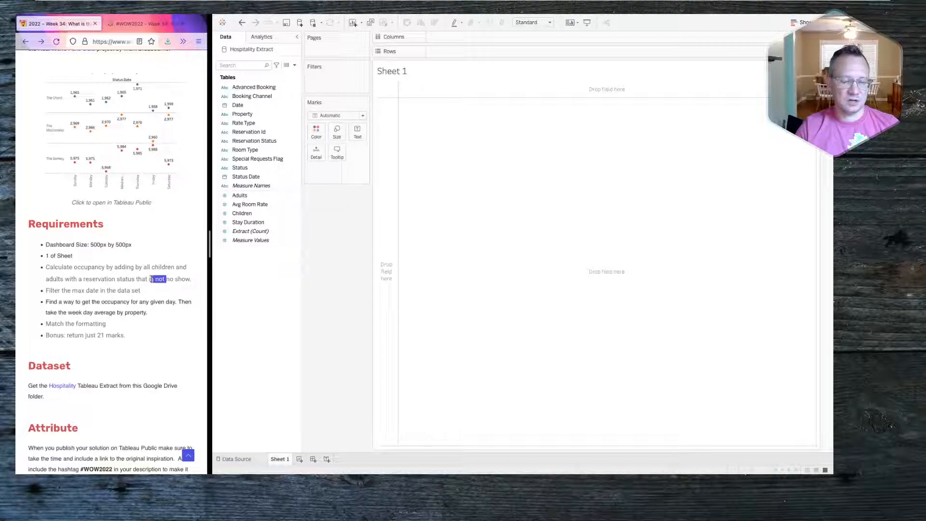
Step: View the description of the Reservation Status field to check its domain members, and close it
{"action": "left_click", "coordinate": [250, 142]}
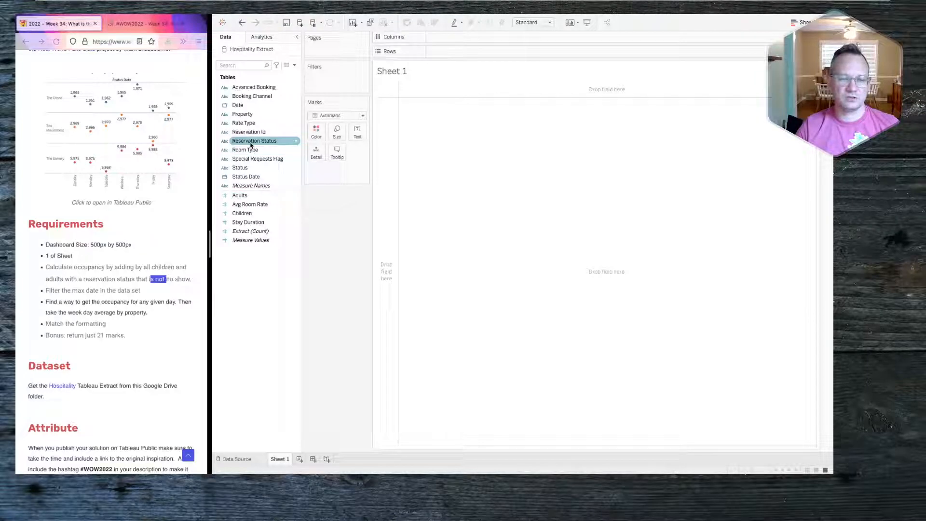
{"action": "right_click", "coordinate": [251, 144]}
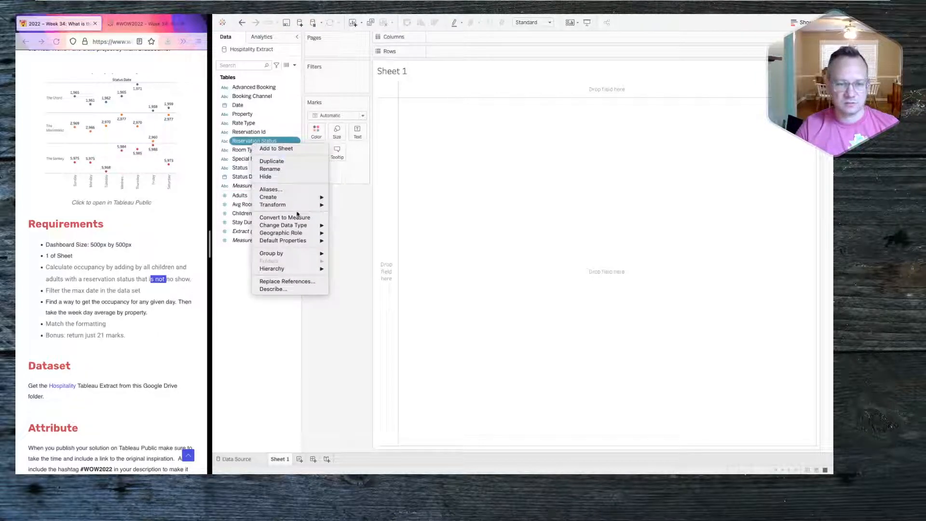
{"action": "left_click", "coordinate": [273, 289]}
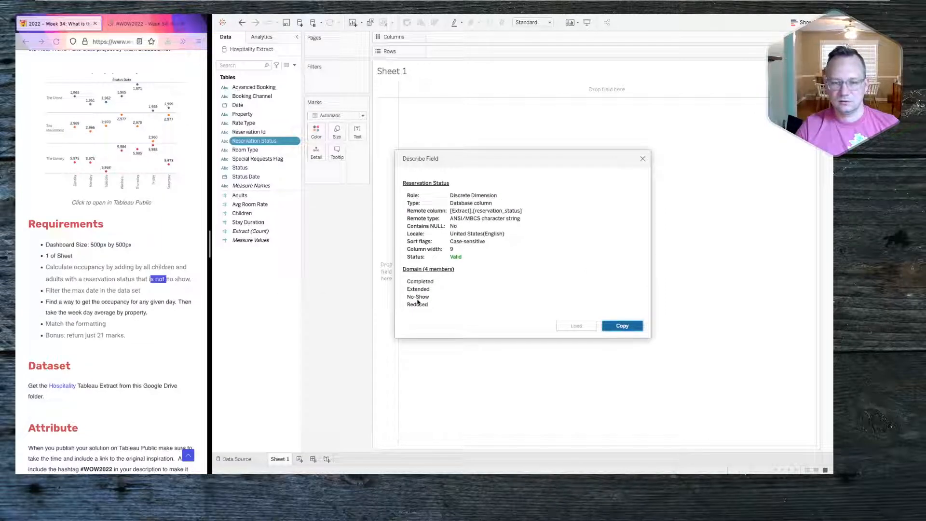
{"action": "left_click", "coordinate": [643, 159]}
Step: Add a Reservation Status filter to Sheet 1 that excludes No-Show
{"action": "left_click_drag", "start_coordinate": [258, 141], "coordinate": [340, 83]}
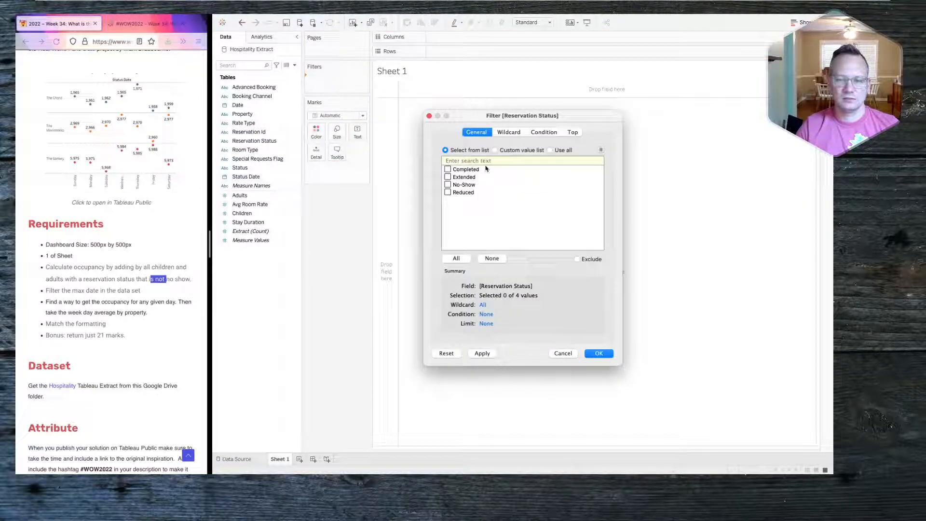
{"action": "left_click", "coordinate": [464, 186]}
{"action": "left_click", "coordinate": [464, 186]}
{"action": "left_click", "coordinate": [577, 259]}
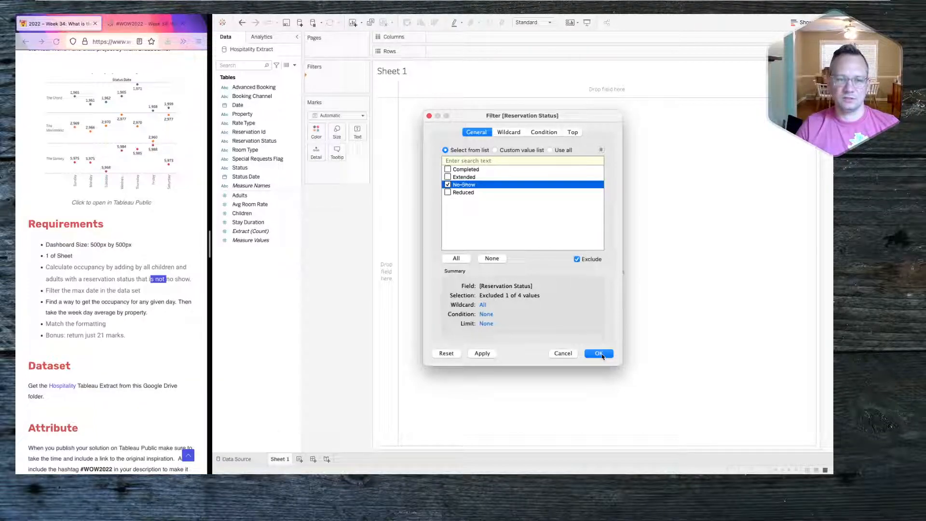
{"action": "left_click", "coordinate": [601, 355]}
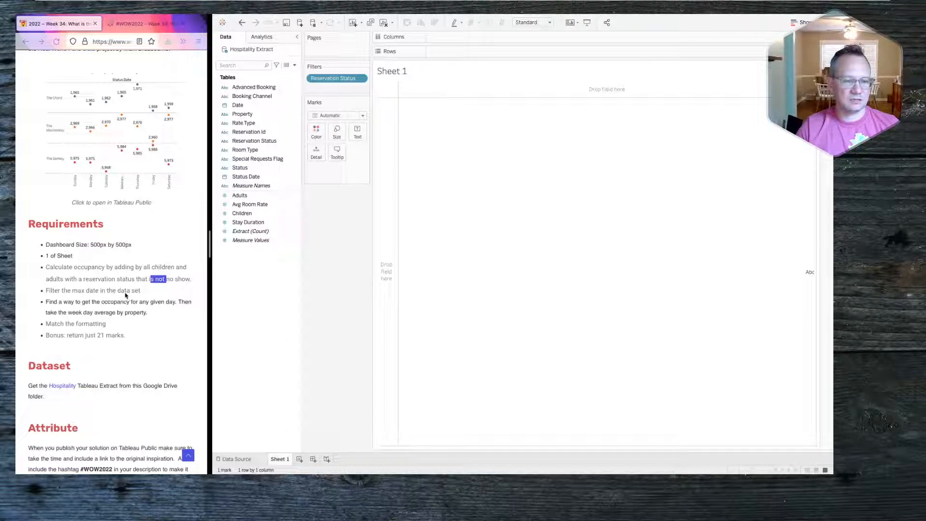
Step: Start a new calculated field named Date Filter
{"action": "right_click", "coordinate": [252, 297]}
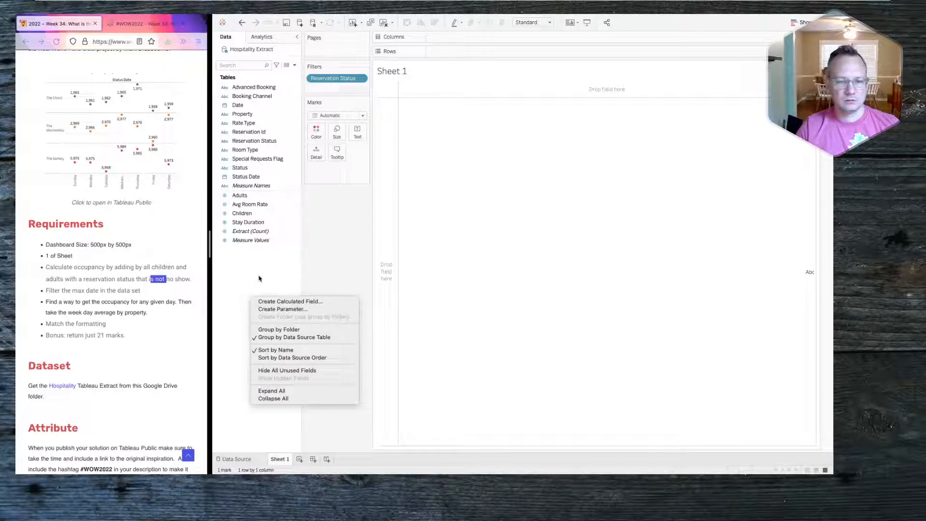
{"action": "left_click", "coordinate": [291, 301]}
{"action": "type", "text": "Date Filter"}
{"action": "key", "text": "Tab"}
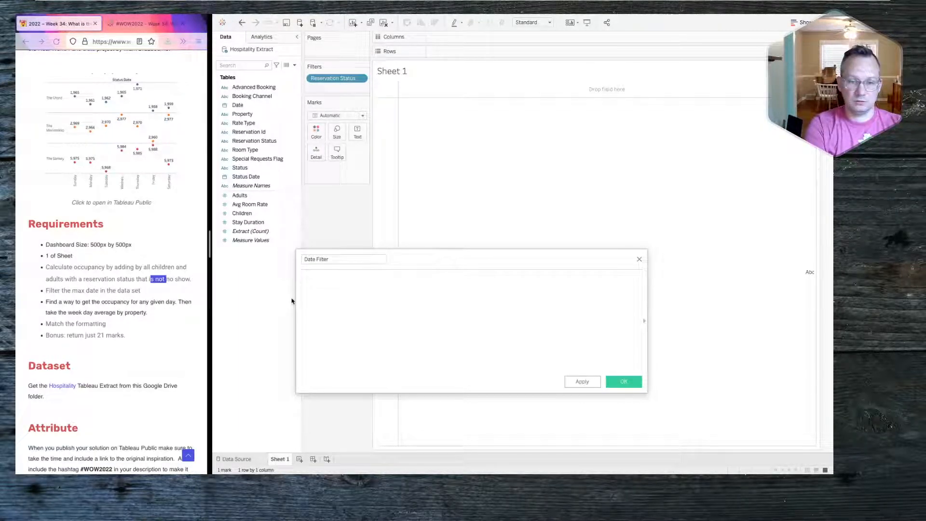
Step: Define the Date Filter calculation as [Status Date] < {MAX([Status Date])} and save it
{"action": "type", "text": "stat"}
{"action": "key", "text": "Down"}
{"action": "key", "text": "Return"}
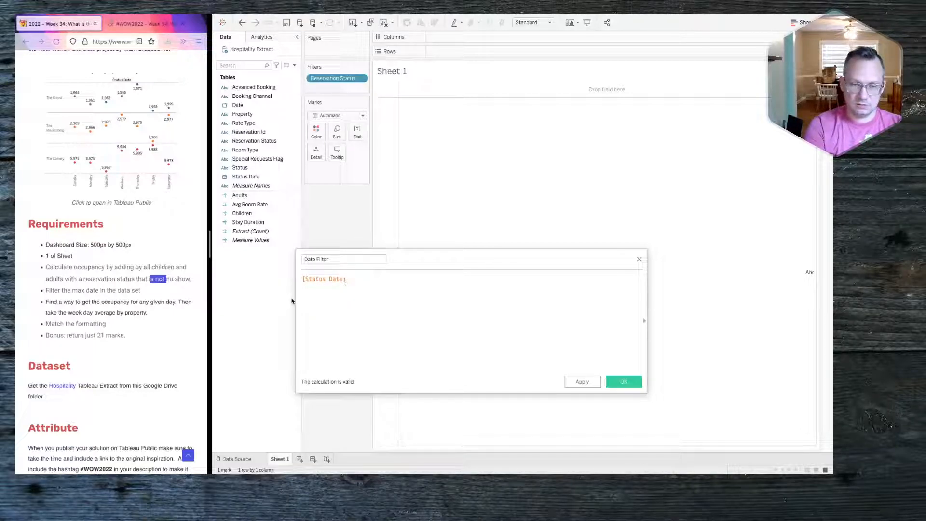
{"action": "type", "text": "<"}
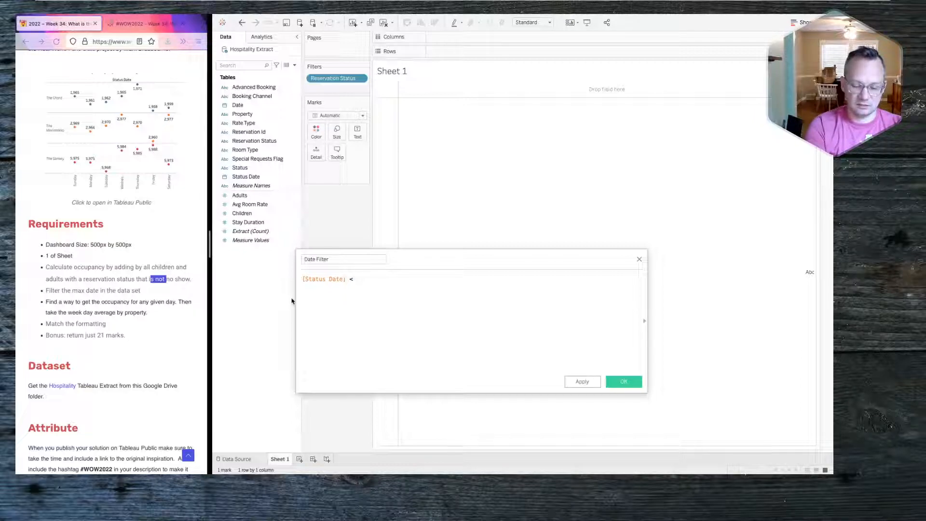
{"action": "type", "text": "= (MAX"}
{"action": "key", "text": "Return"}
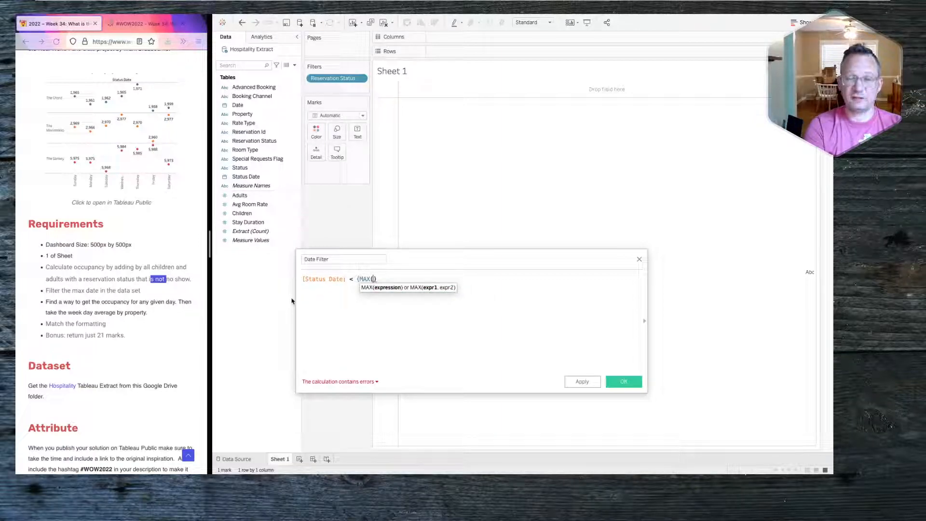
{"action": "type", "text": "d"}
{"action": "key", "text": "BackSpace"}
{"action": "type", "text": "d"}
{"action": "key", "text": "BackSpace"}
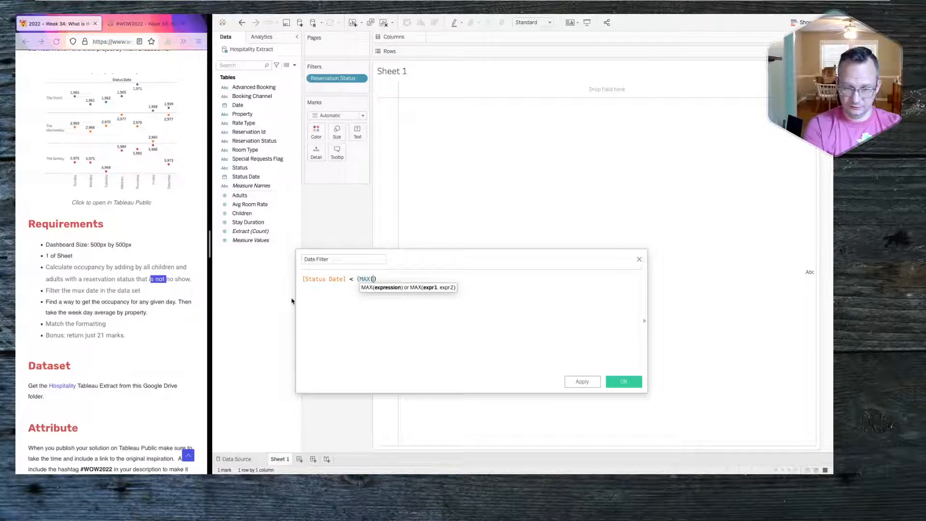
{"action": "type", "text": "stat"}
{"action": "key", "text": "Down"}
{"action": "key", "text": "Return"}
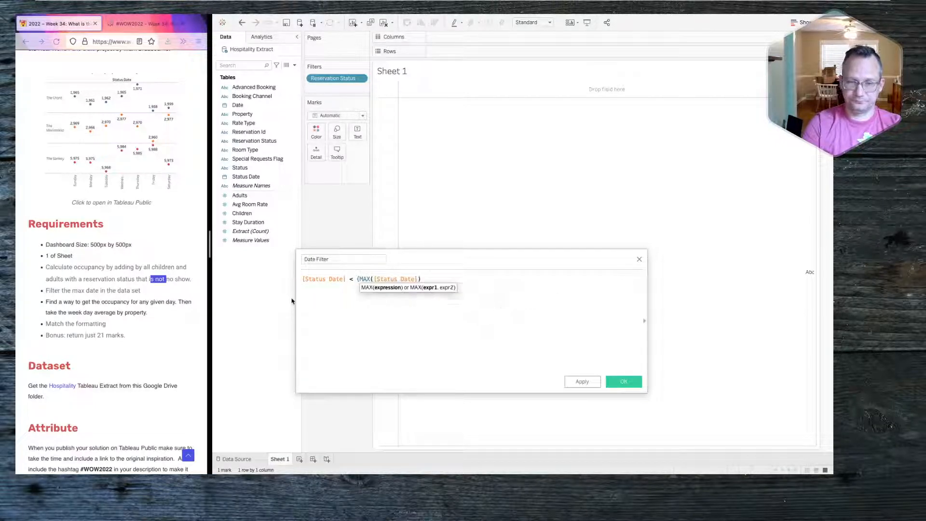
{"action": "type", "text": "}"}
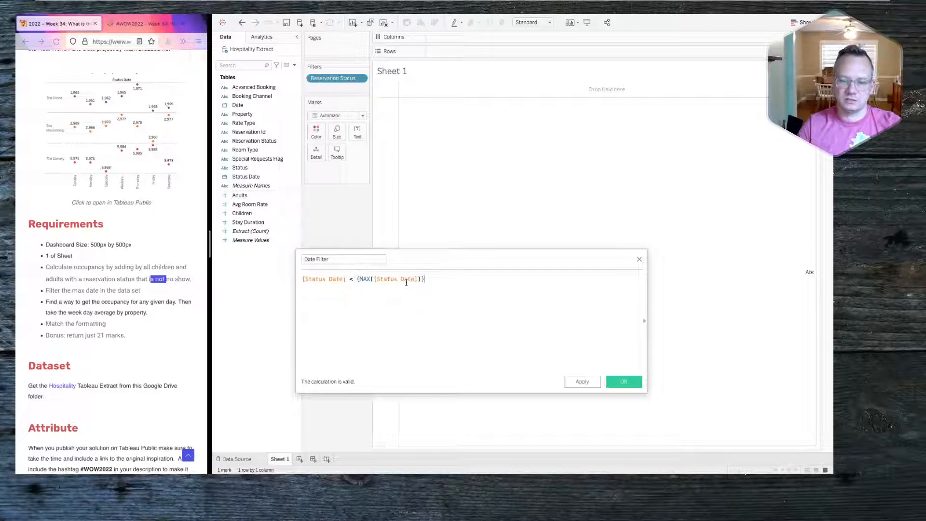
{"action": "left_click", "coordinate": [623, 382]}
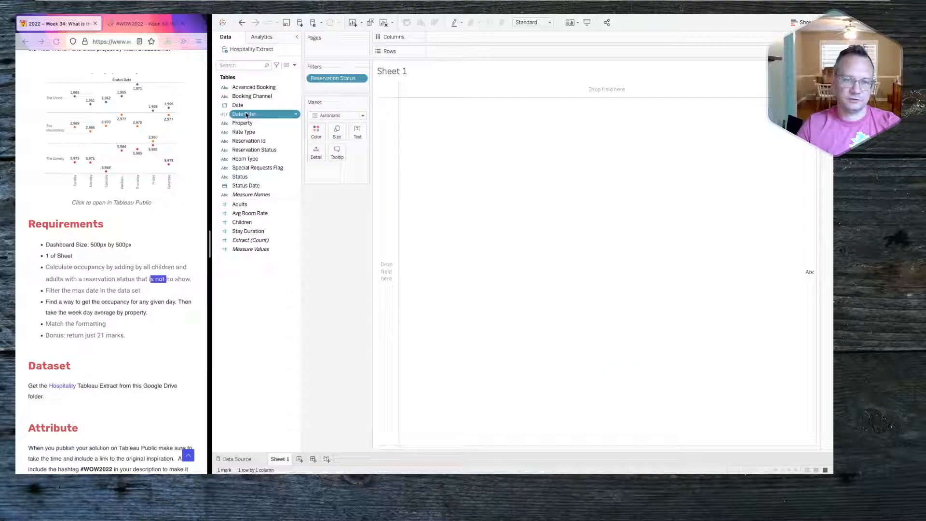
Step: Add Date Filter as a filter on Sheet 1, keeping only True
{"action": "left_click_drag", "start_coordinate": [249, 114], "coordinate": [326, 91]}
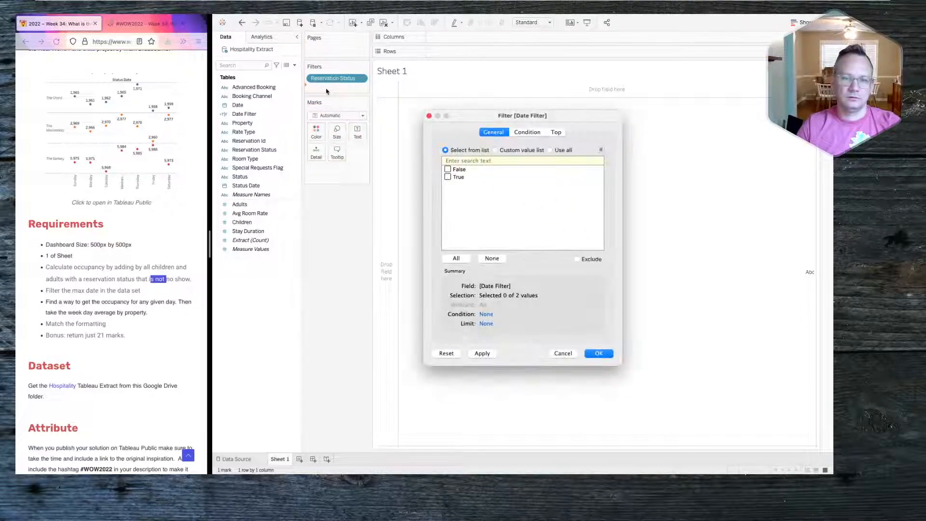
{"action": "left_click", "coordinate": [448, 177]}
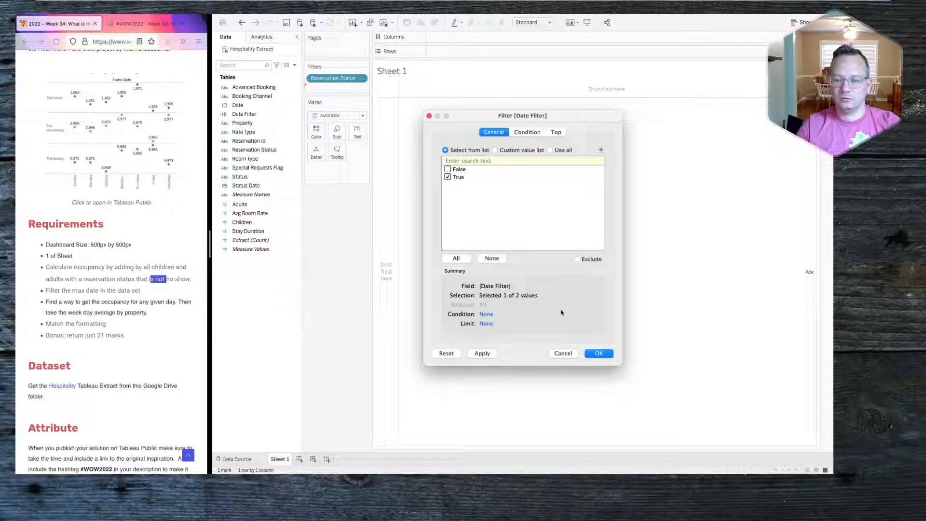
{"action": "left_click", "coordinate": [599, 353]}
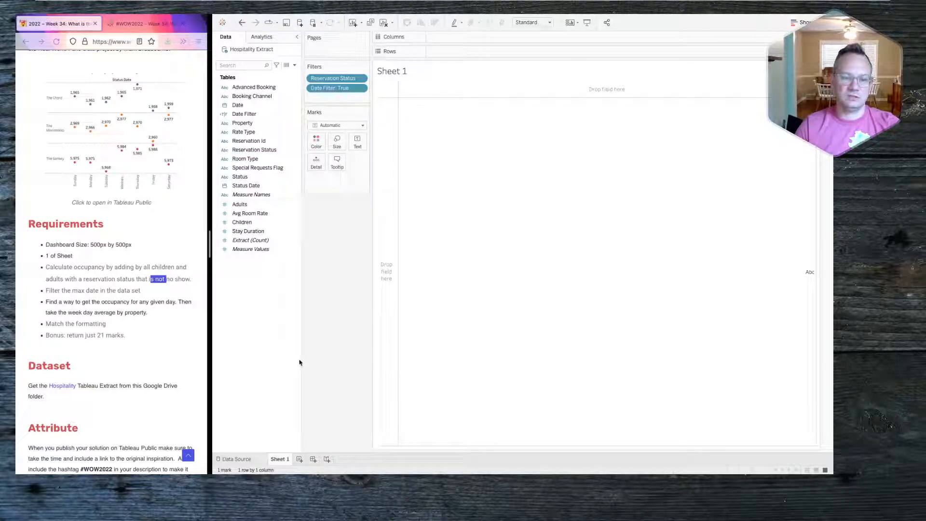
Step: Add a new worksheet and list the Date field on its rows as discrete exact dates
{"action": "left_click", "coordinate": [299, 459]}
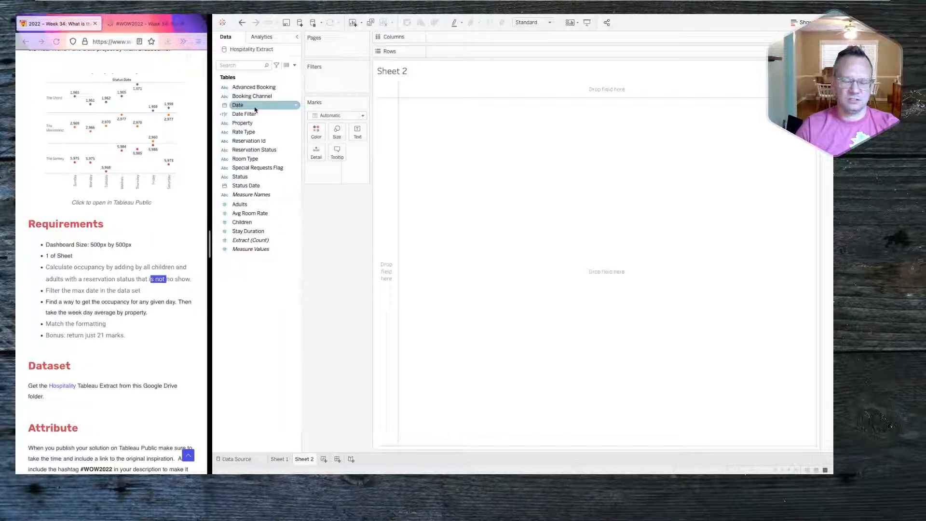
{"action": "left_click_drag", "start_coordinate": [255, 109], "coordinate": [472, 53]}
{"action": "left_click", "coordinate": [482, 51]}
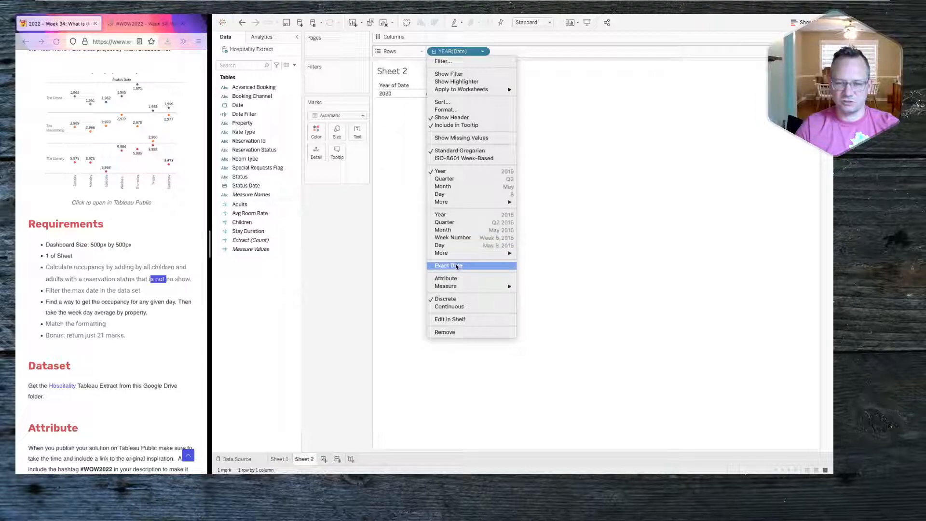
{"action": "left_click", "coordinate": [353, 289]}
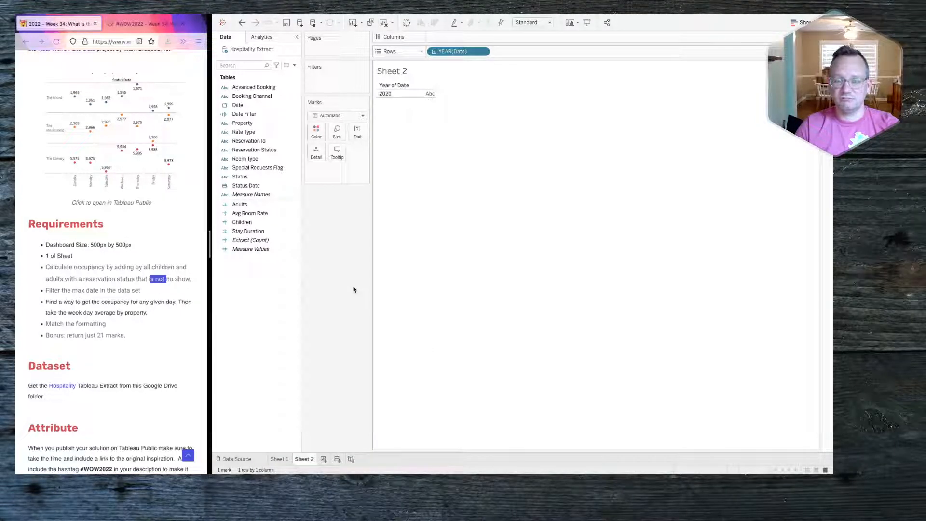
{"action": "left_click", "coordinate": [483, 52]}
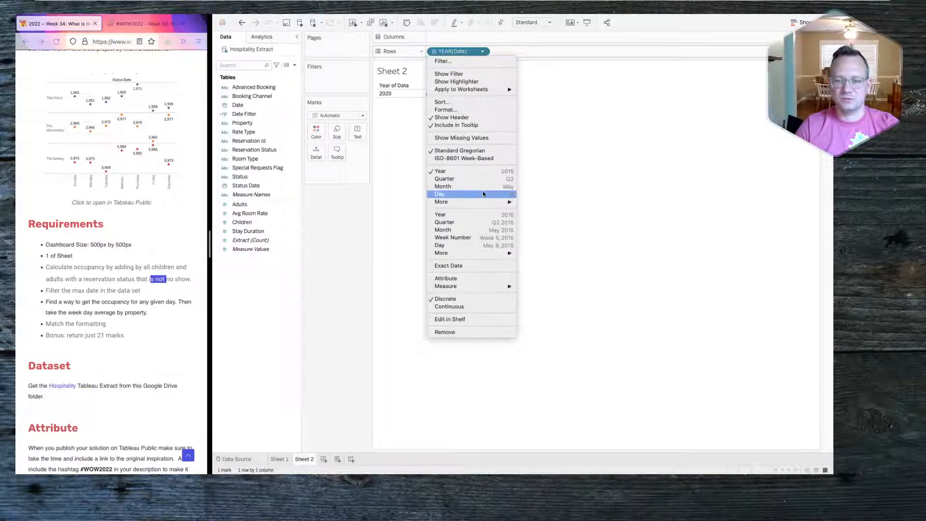
{"action": "left_click", "coordinate": [480, 266]}
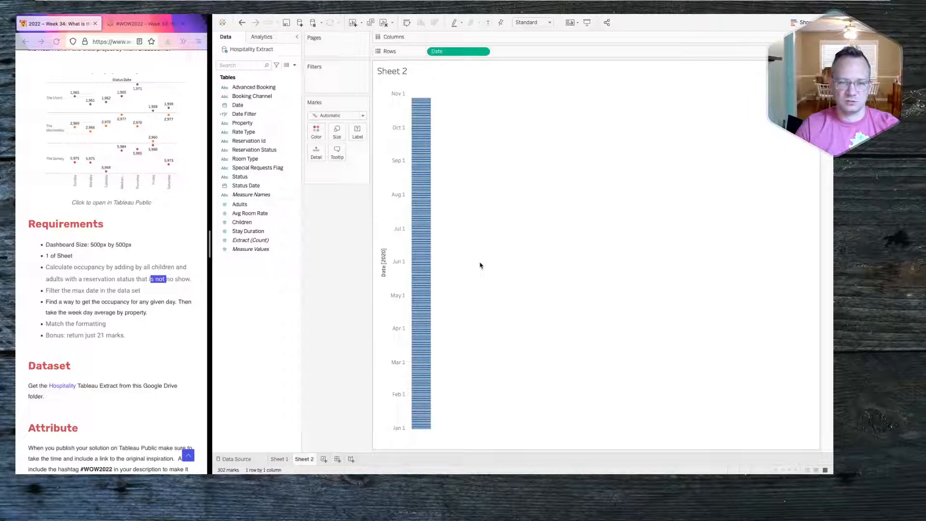
{"action": "left_click", "coordinate": [482, 51]}
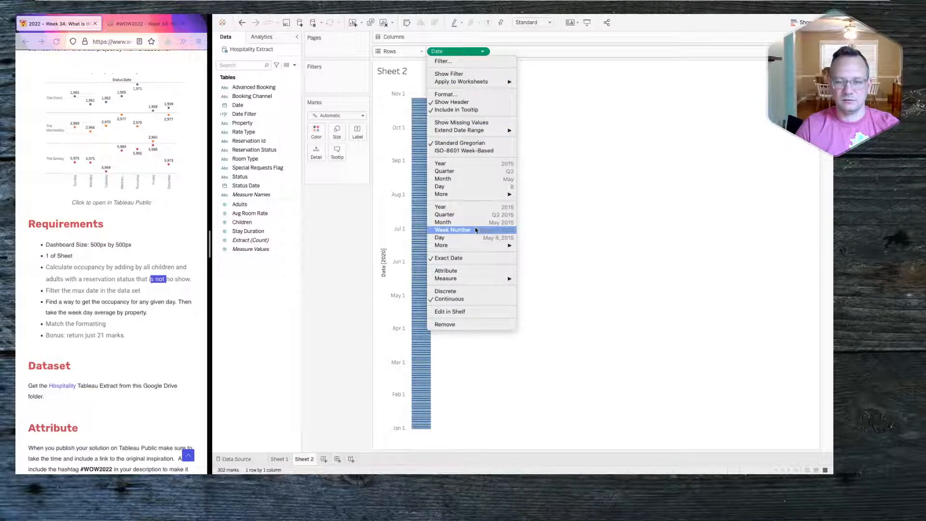
{"action": "left_click", "coordinate": [466, 291]}
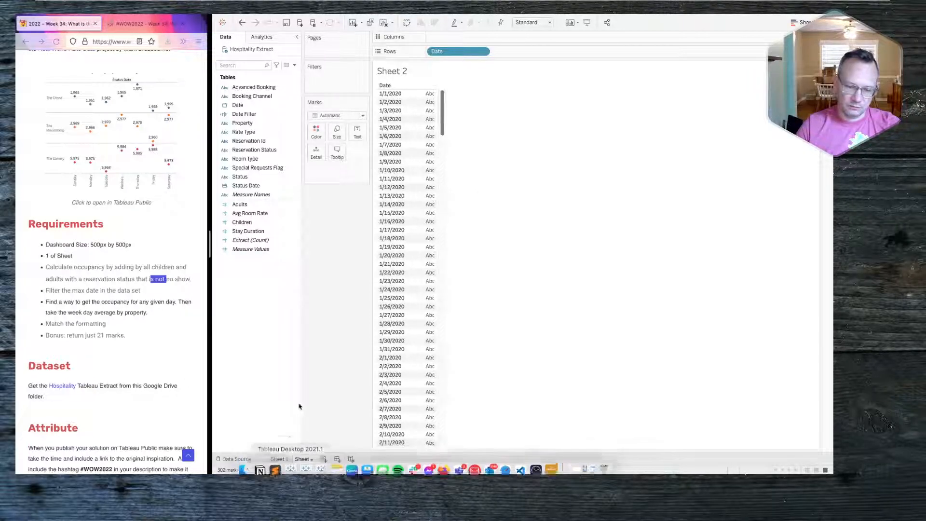
Step: Return to Sheet 1 and delete Sheet 2
{"action": "left_click", "coordinate": [284, 460]}
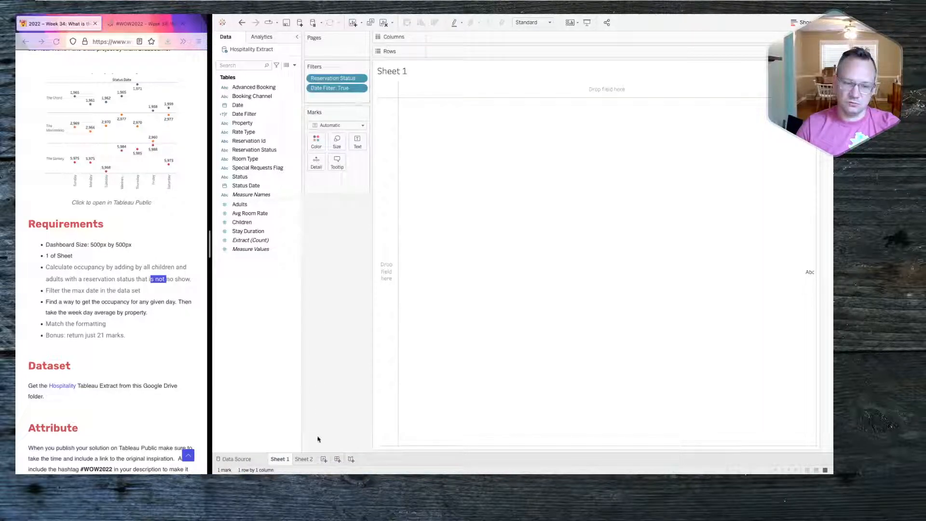
{"action": "right_click", "coordinate": [304, 459]}
{"action": "left_click", "coordinate": [327, 372]}
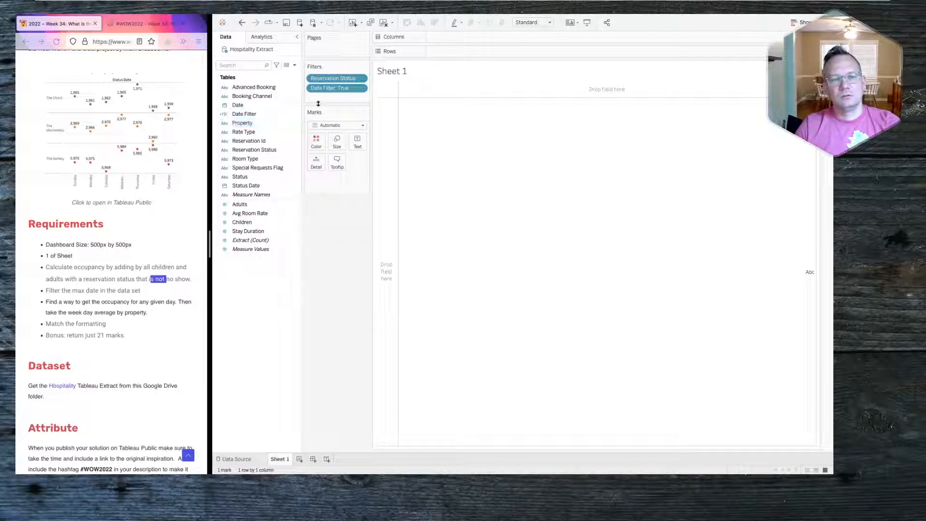
Step: Apply the Reservation Status and Date Filter filters to all worksheets using this data source
{"action": "left_click", "coordinate": [360, 78]}
{"action": "mouse_move", "coordinate": [345, 123]}
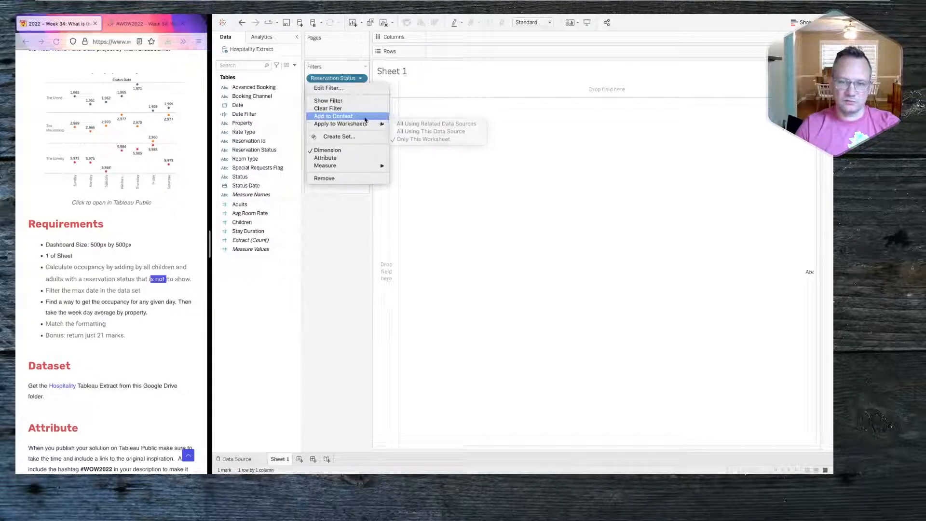
{"action": "left_click", "coordinate": [410, 124]}
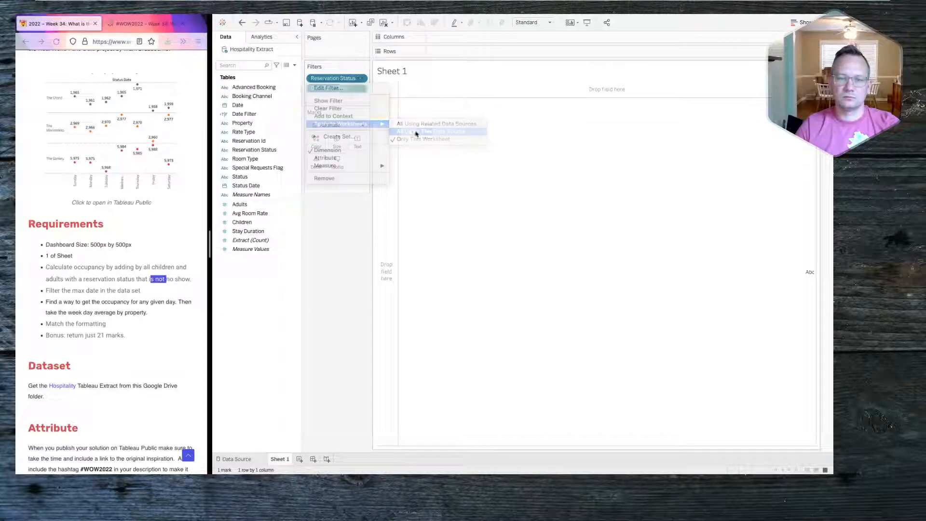
{"action": "left_click", "coordinate": [360, 88]}
{"action": "mouse_move", "coordinate": [374, 137]}
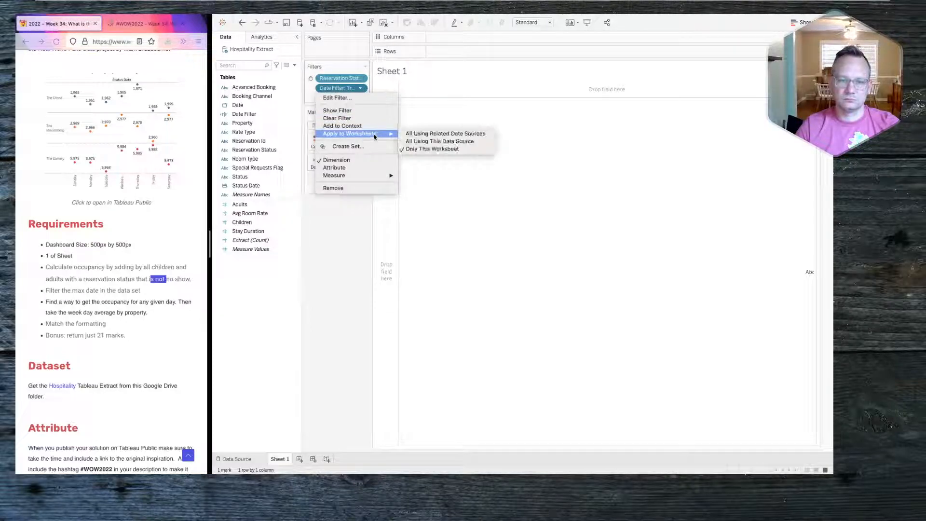
{"action": "left_click", "coordinate": [425, 133]}
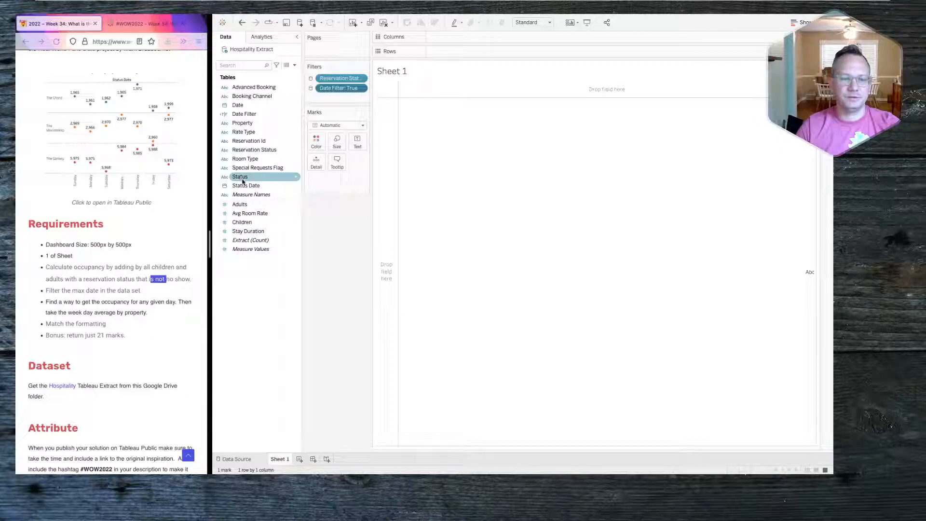
Step: Place Status Date on the rows of Sheet 1 as discrete exact dates
{"action": "left_click_drag", "start_coordinate": [244, 185], "coordinate": [447, 53]}
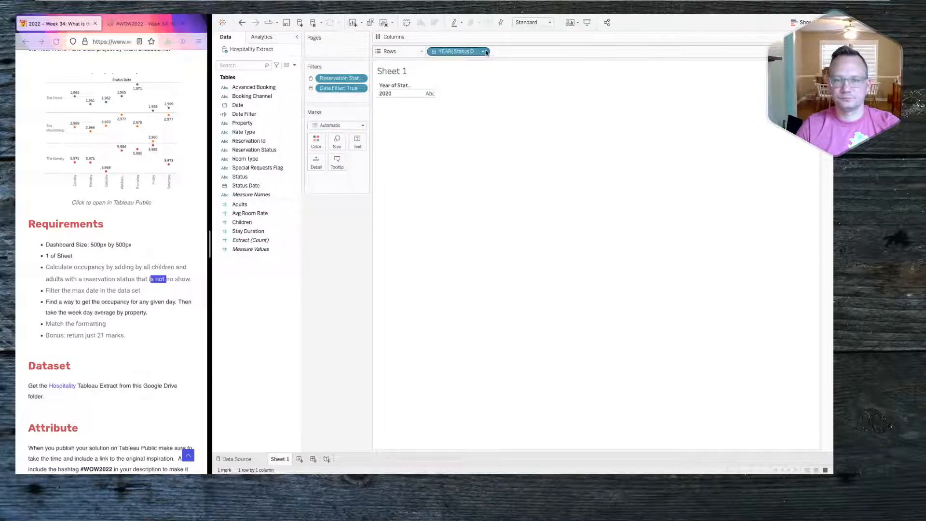
{"action": "left_click", "coordinate": [482, 51]}
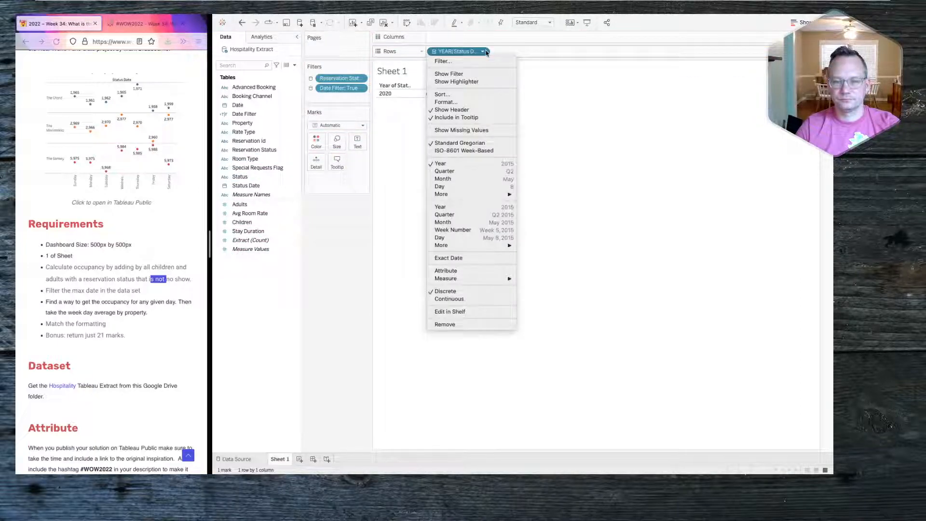
{"action": "left_click", "coordinate": [470, 262]}
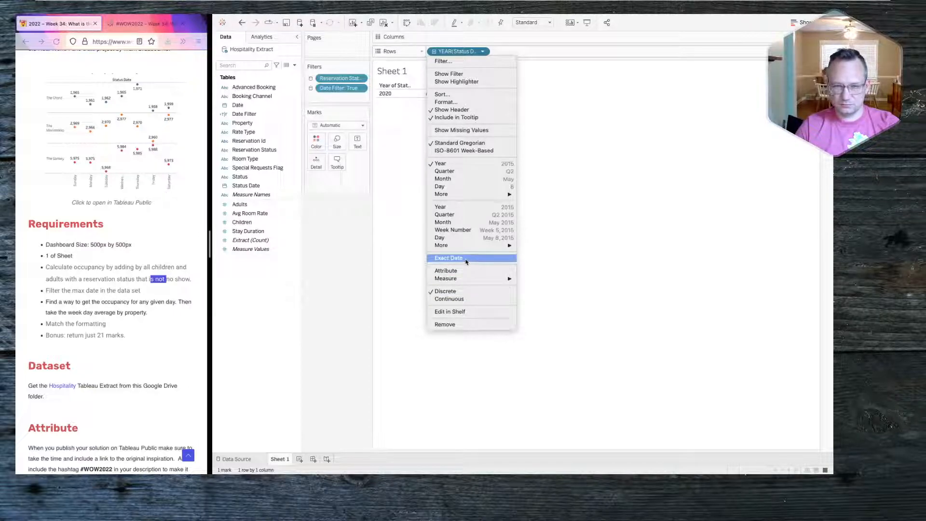
{"action": "left_click", "coordinate": [482, 51]}
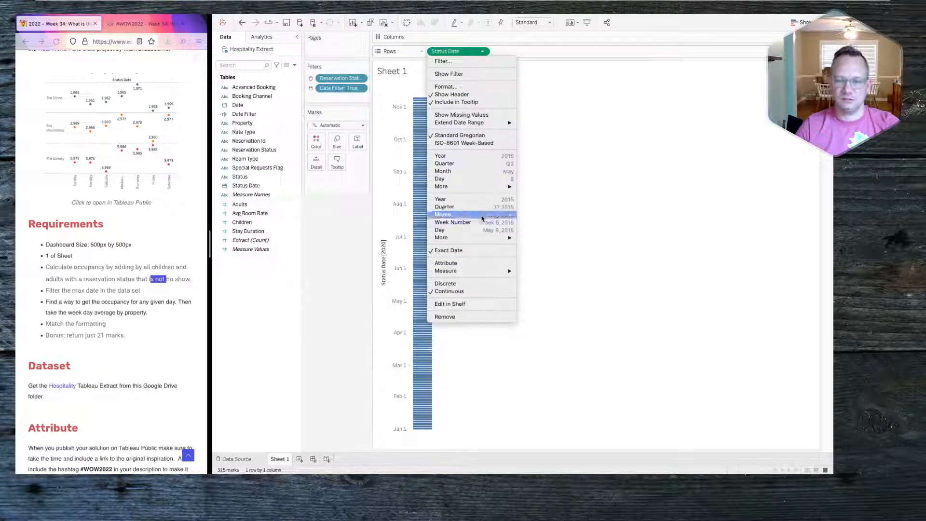
{"action": "left_click", "coordinate": [475, 284]}
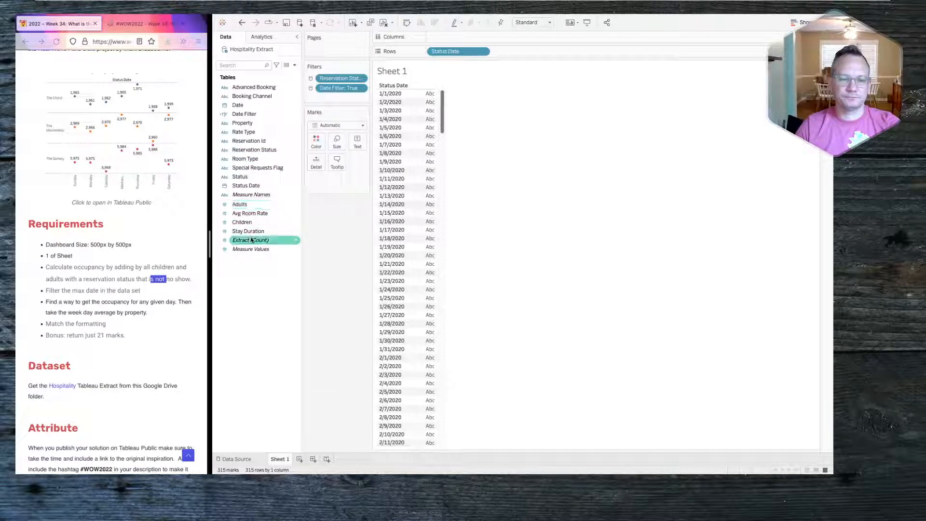
Step: Put Measure Names on the columns and Measure Values on text, keeping only the Adults and Children sums
{"action": "left_click_drag", "start_coordinate": [251, 197], "coordinate": [464, 42]}
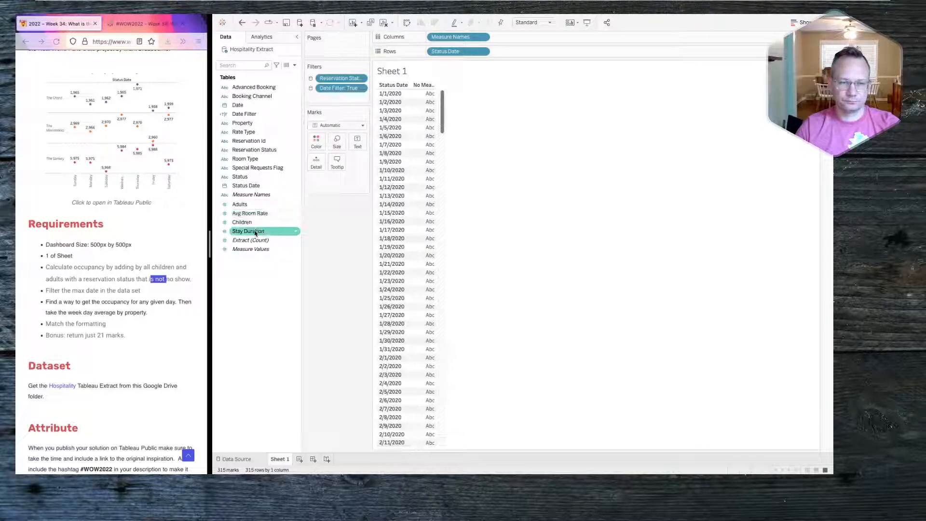
{"action": "left_click_drag", "start_coordinate": [250, 255], "coordinate": [357, 141]}
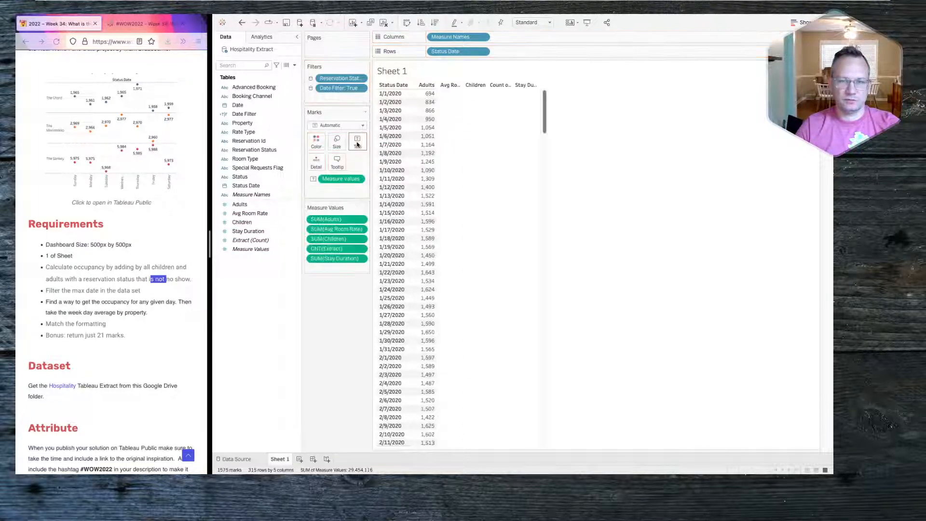
{"action": "left_click_drag", "start_coordinate": [333, 229], "coordinate": [328, 284]}
{"action": "left_click_drag", "start_coordinate": [331, 249], "coordinate": [329, 300]}
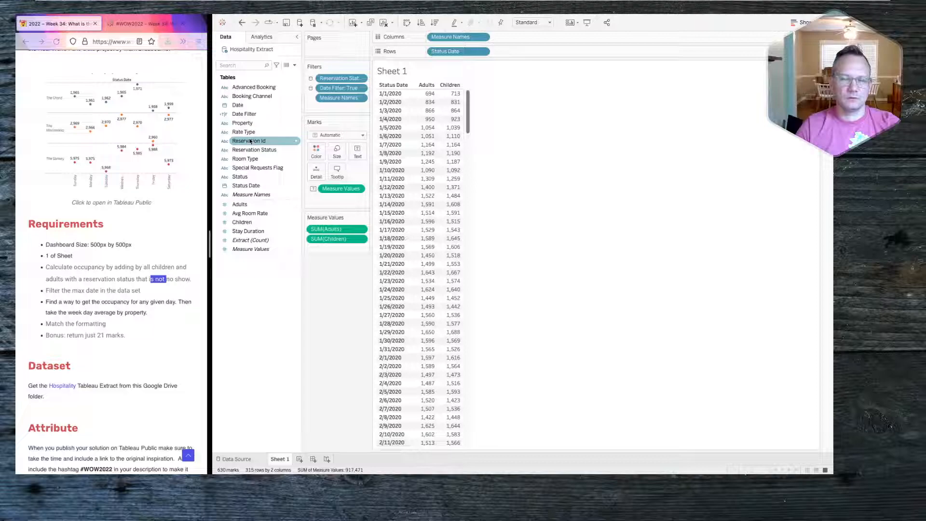
Step: Break the Status Date rows down by Reservation Id, adding all members
{"action": "left_click_drag", "start_coordinate": [250, 141], "coordinate": [496, 56]}
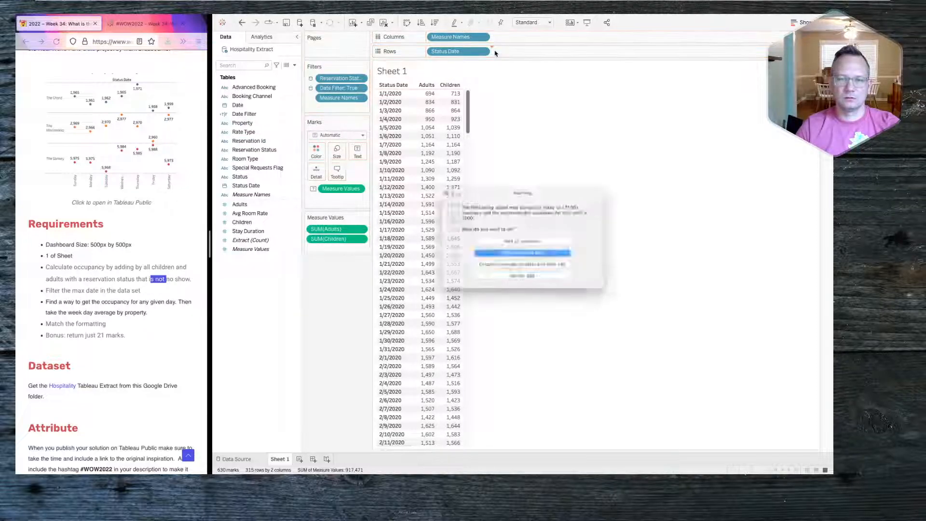
{"action": "left_click", "coordinate": [504, 244]}
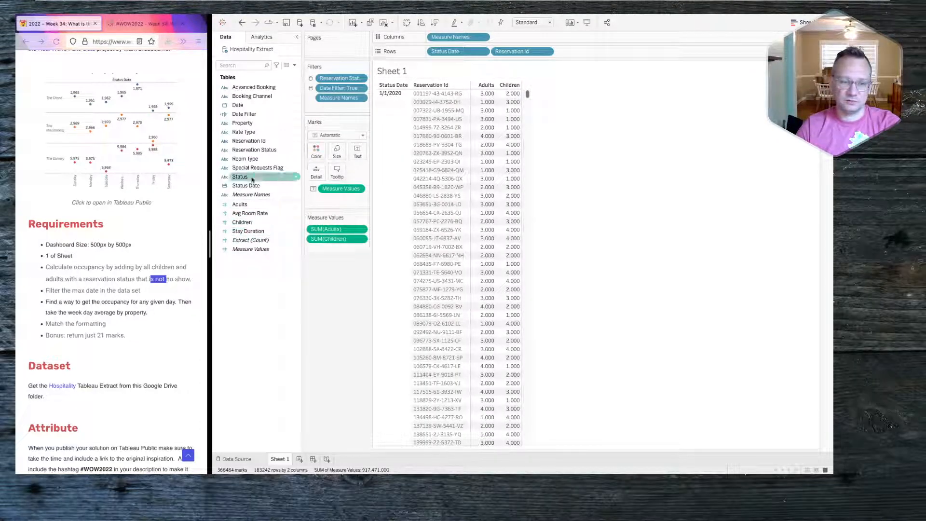
Step: Split the columns by Status ahead of Measure Names, and remove Reservation Id from the rows
{"action": "left_click_drag", "start_coordinate": [240, 176], "coordinate": [521, 266]}
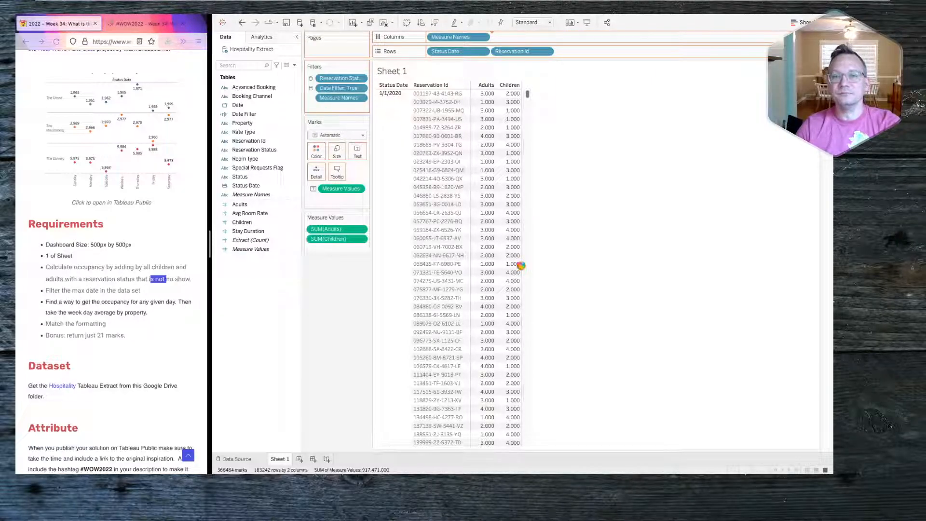
{"action": "left_click_drag", "start_coordinate": [522, 37], "coordinate": [430, 39]}
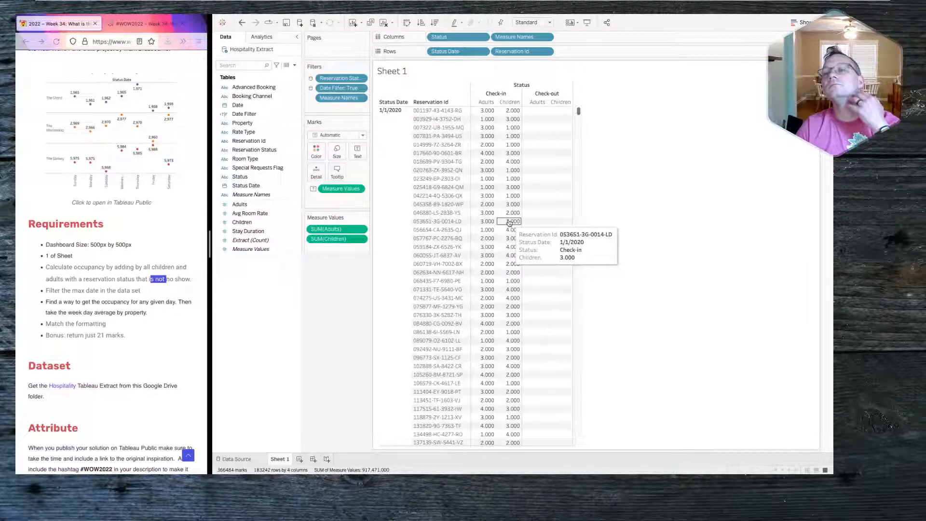
{"action": "mouse_move", "coordinate": [578, 112]}
{"action": "left_mouse_down"}
{"action": "mouse_move", "coordinate": [580, 272]}
{"action": "mouse_move", "coordinate": [579, 94]}
{"action": "left_mouse_up"}
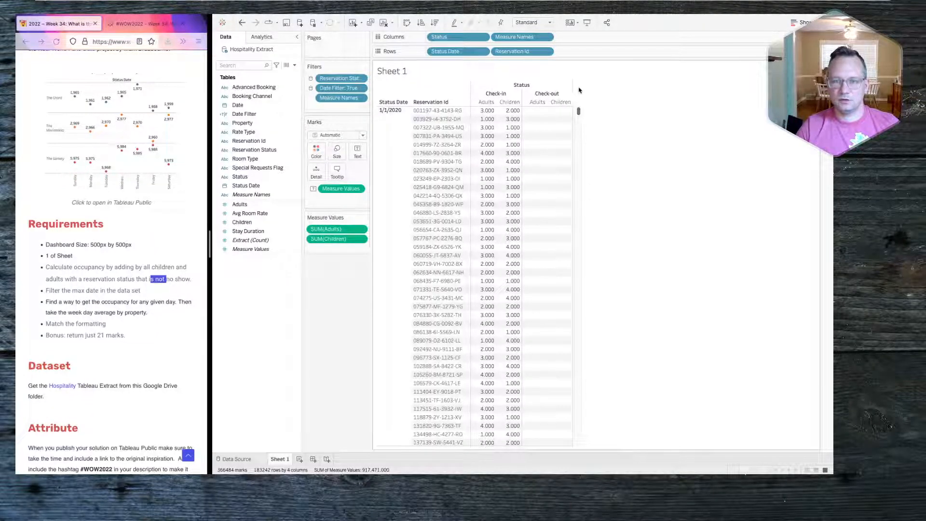
{"action": "left_click_drag", "start_coordinate": [512, 51], "coordinate": [328, 355]}
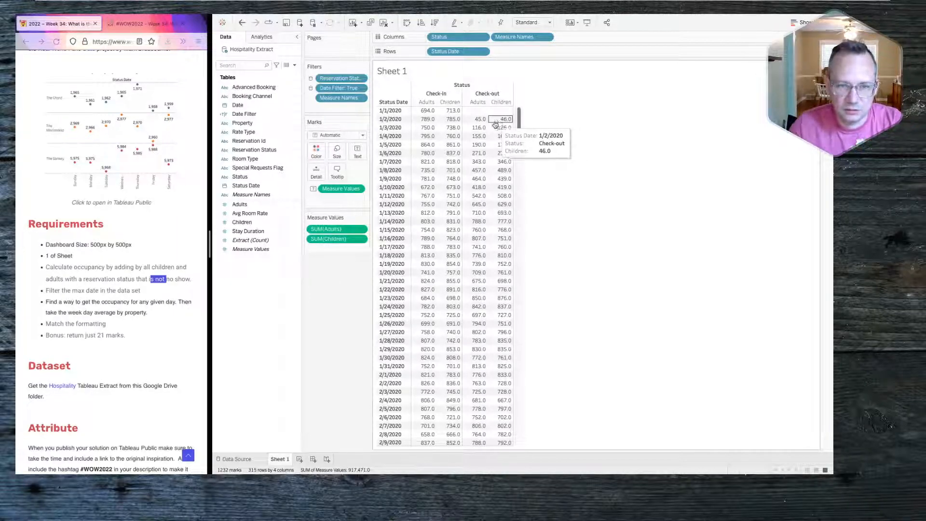
Step: Create a new calculated field named Occupancy
{"action": "right_click", "coordinate": [263, 317]}
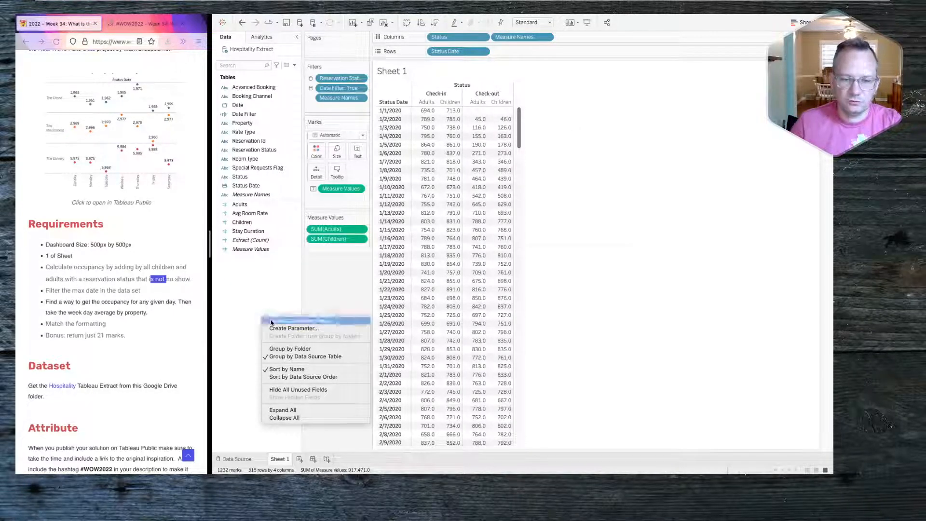
{"action": "left_click", "coordinate": [273, 320]}
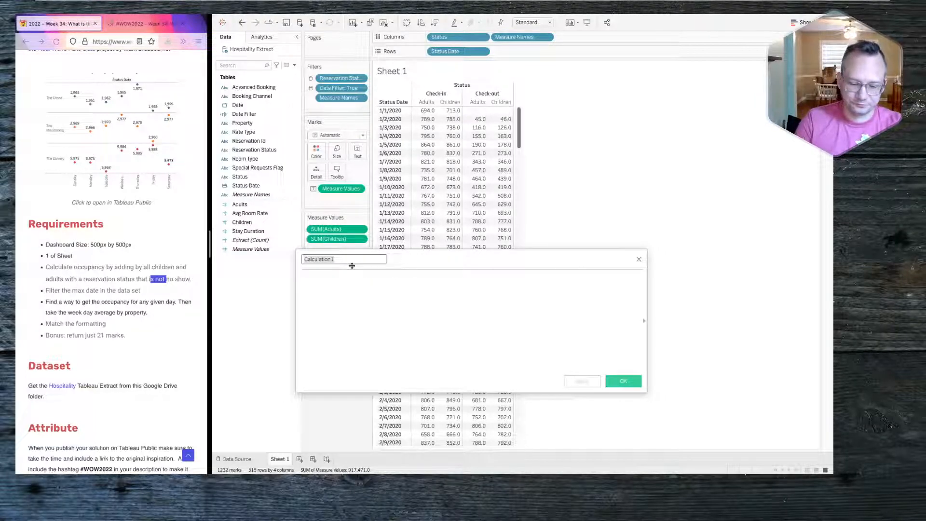
{"action": "type", "text": "Occ"}
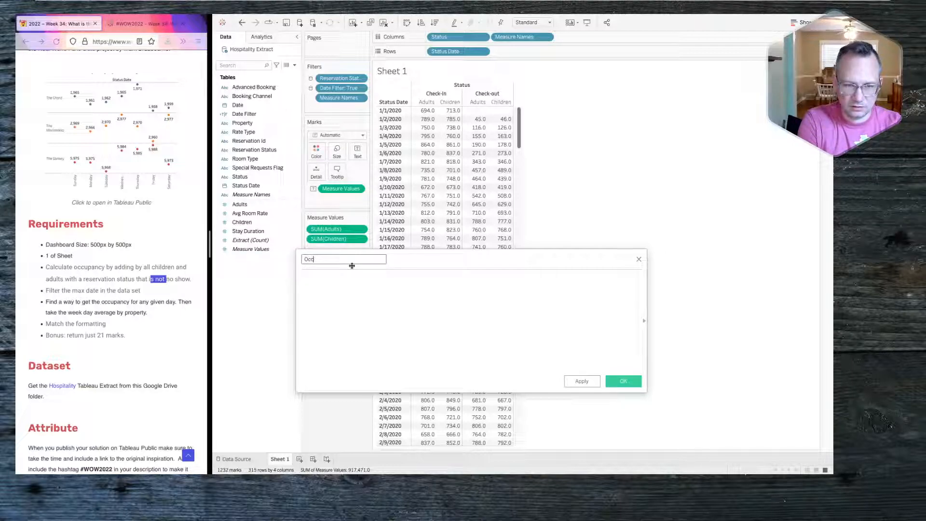
{"action": "type", "text": "upancy"}
{"action": "key", "text": "Tab"}
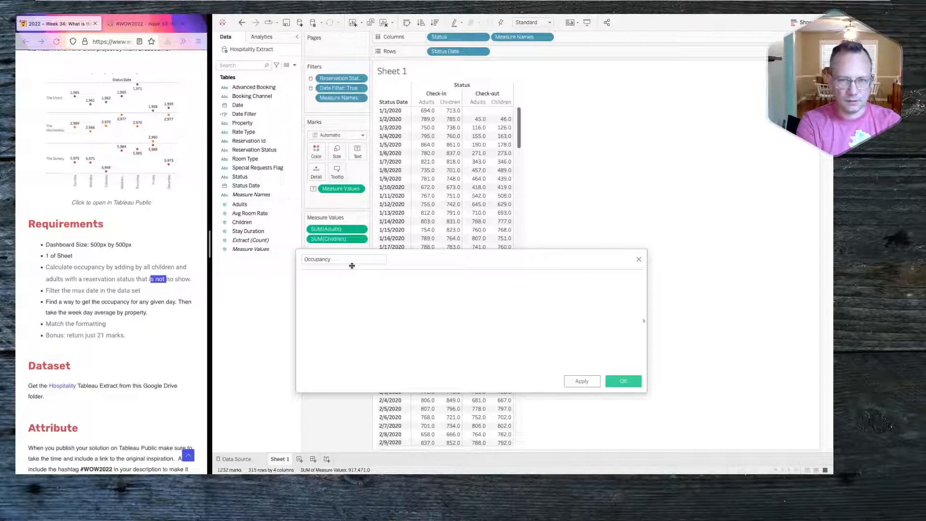
Step: Start the Occupancy formula with an if condition testing whether [Status] = 'Check-in'
{"action": "type", "text": "if"}
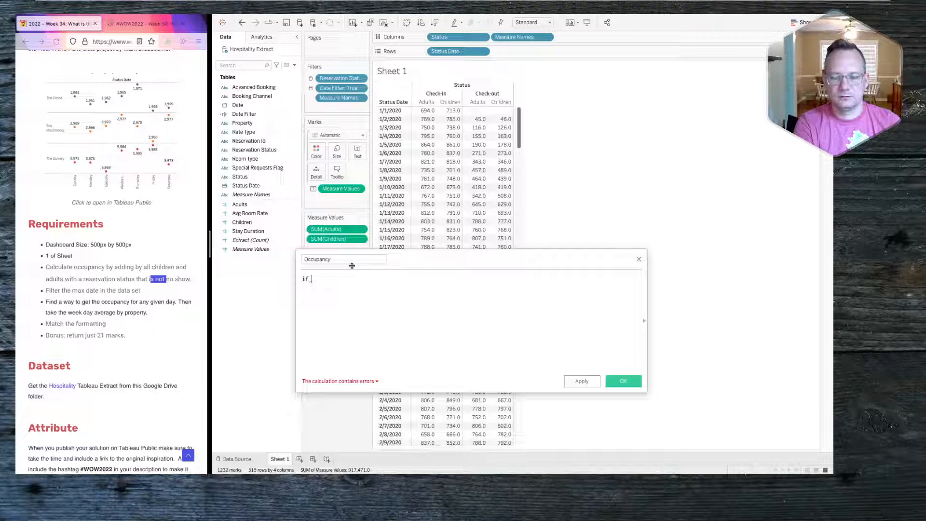
{"action": "type", "text": " [Status"}
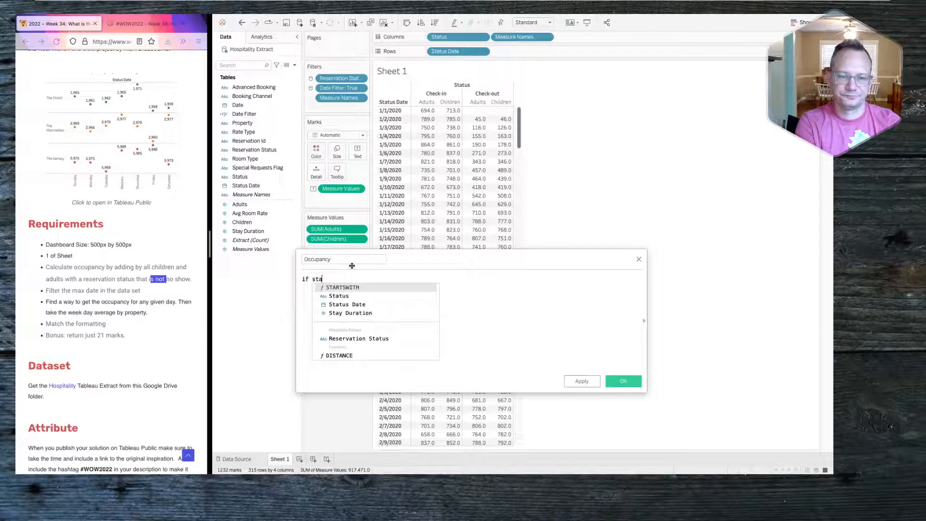
{"action": "key", "text": "Return"}
{"action": "type", "text": "="}
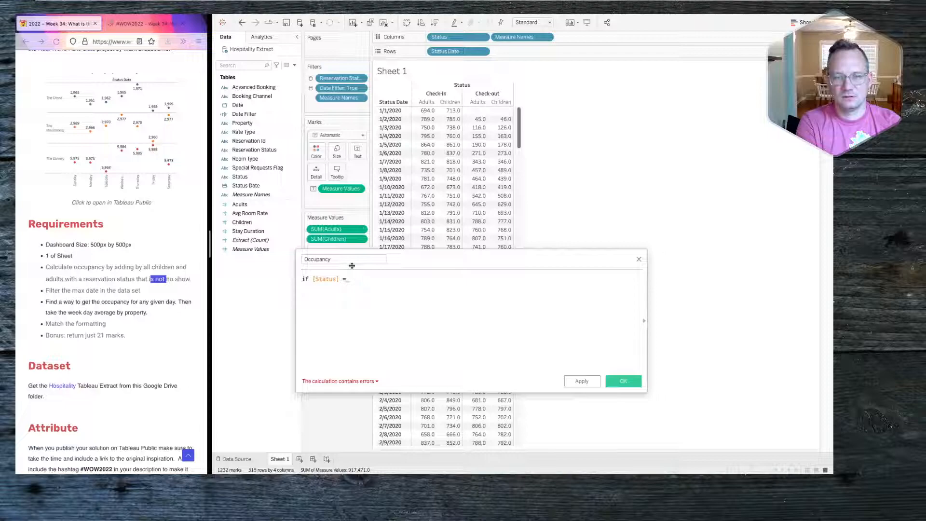
{"action": "type", "text": "''"}
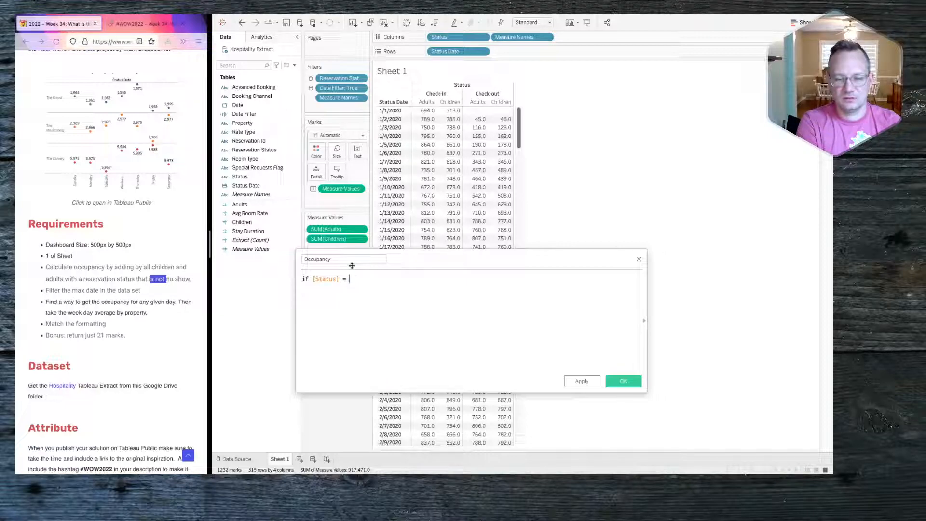
{"action": "type", "text": "Check-in"}
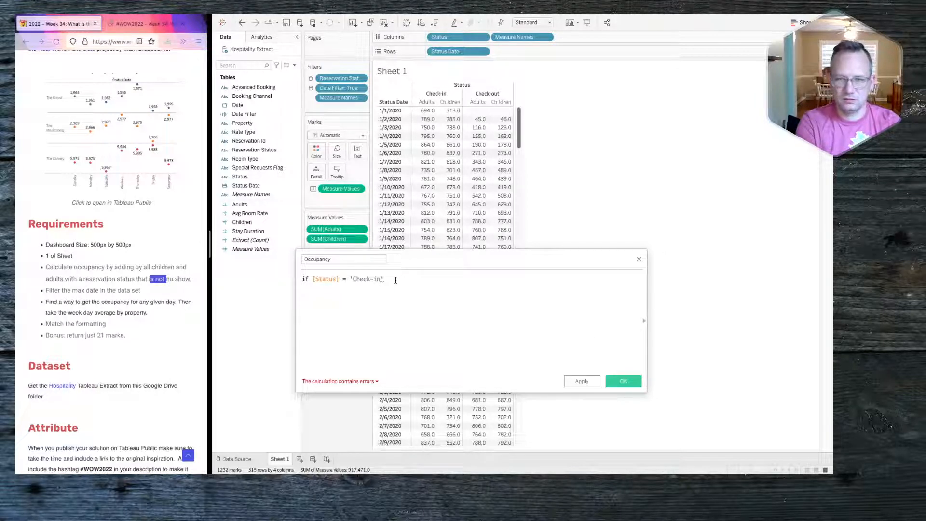
Step: Make the Check-in condition of the Occupancy formula return [Adults]+[Children] in its then clause
{"action": "type", "text": "then"}
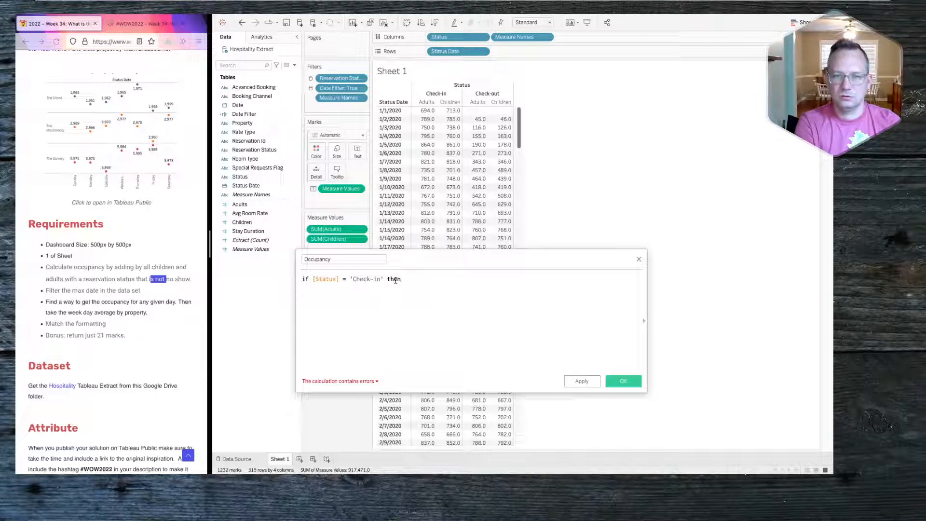
{"action": "type", "text": "adu"}
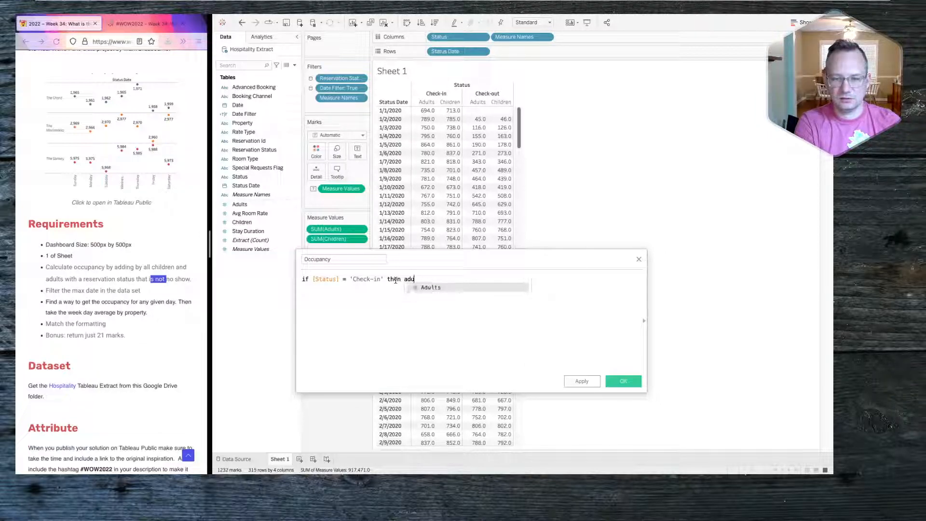
{"action": "key", "text": "Return"}
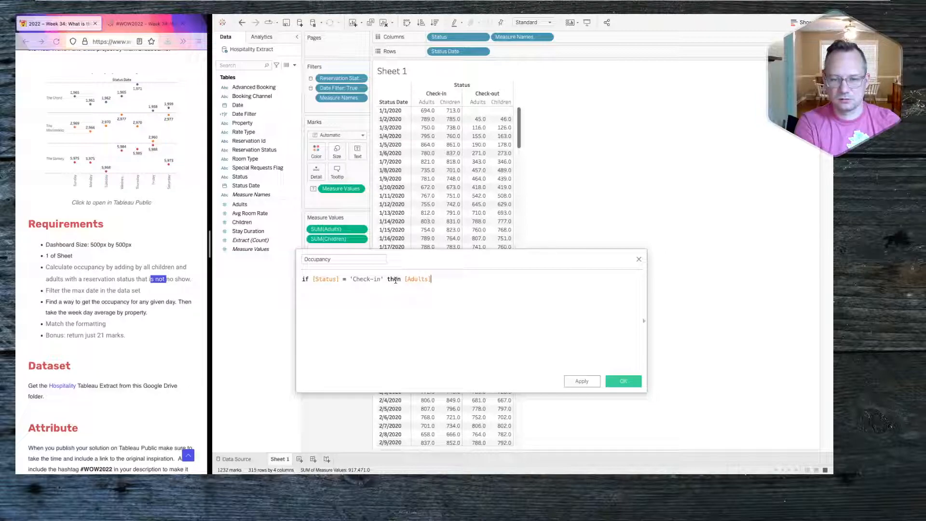
{"action": "type", "text": "+"}
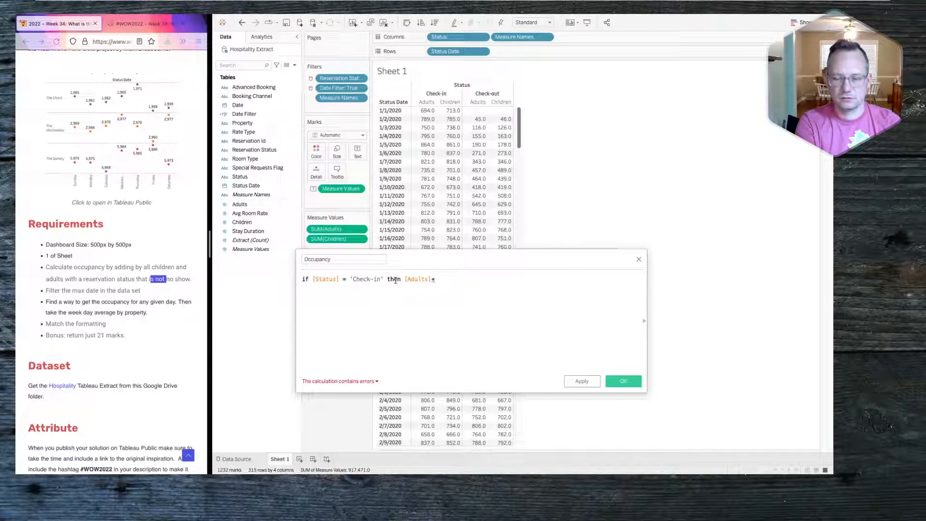
{"action": "type", "text": "ch"}
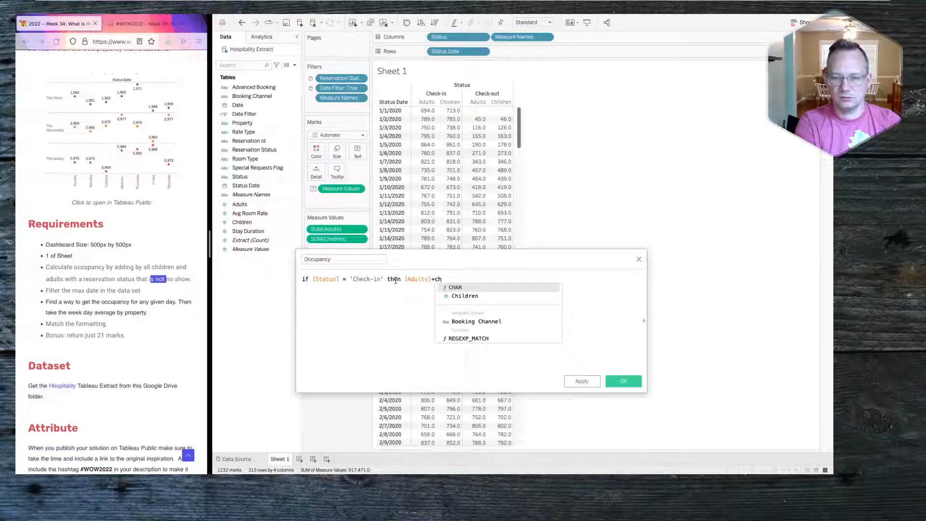
{"action": "key", "text": "Return"}
{"action": "type", "text": "en"}
{"action": "key", "text": "Return"}
{"action": "key", "text": "BackSpace"}
{"action": "key", "text": "BackSpace"}
{"action": "key", "text": "BackSpace"}
{"action": "key", "text": "Return"}
Step: Add an else clause returning -[Adults]+ -[Children] to the Occupancy formula and close it with END
{"action": "type", "text": "else"}
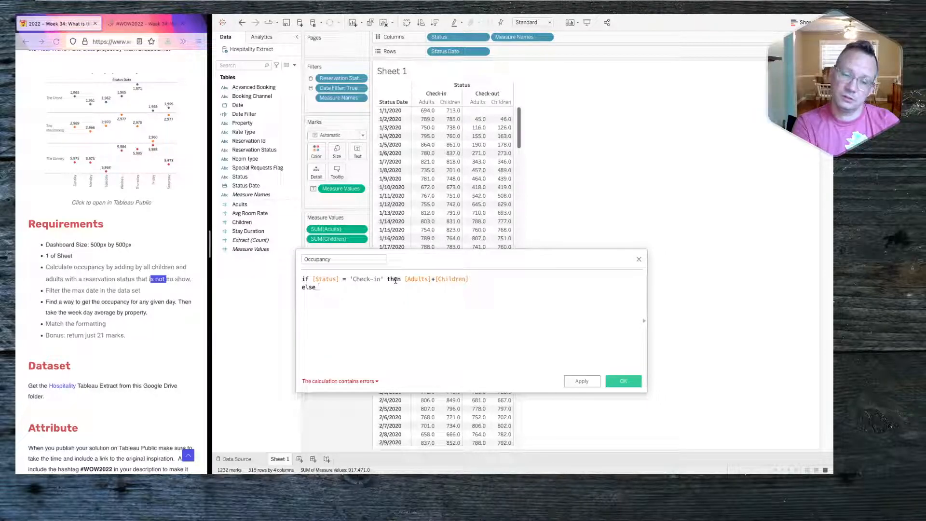
{"action": "type", "text": "a"}
{"action": "key", "text": "BackSpace"}
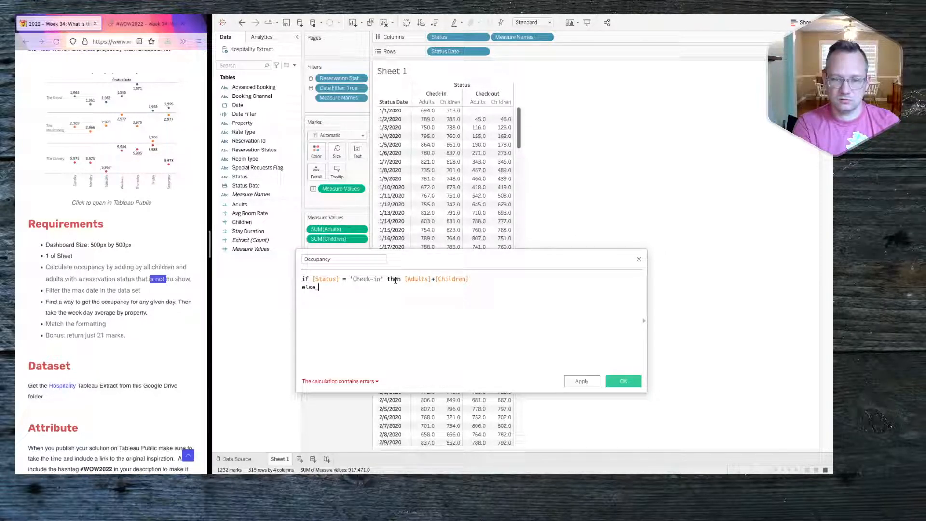
{"action": "type", "text": "-"}
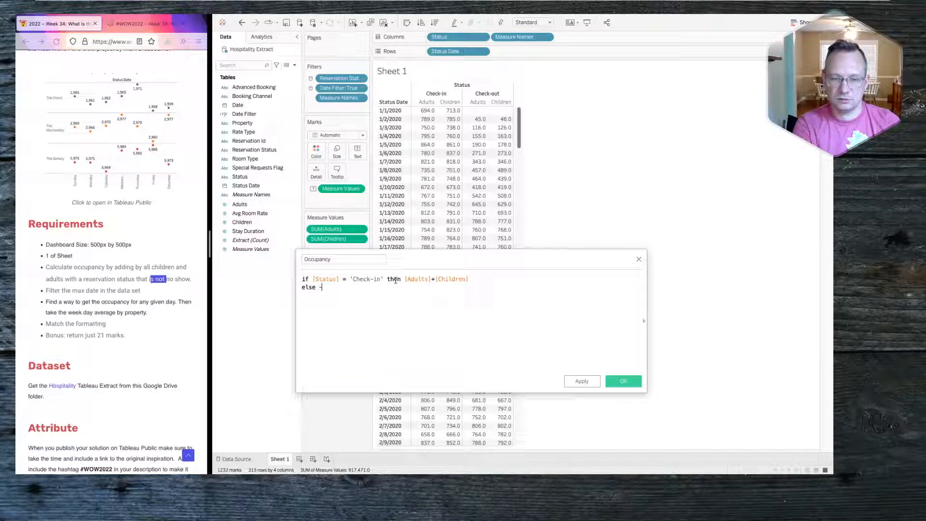
{"action": "type", "text": "[Adults]"}
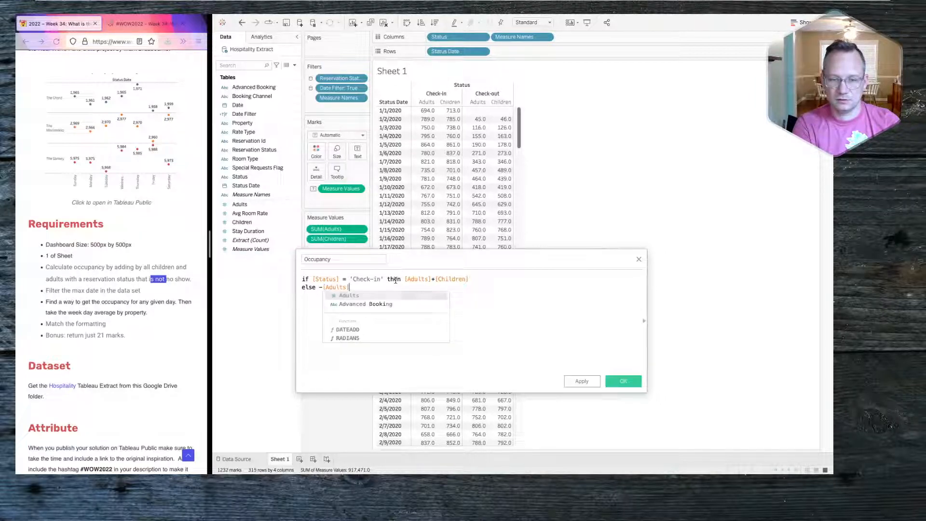
{"action": "key", "text": "Return"}
{"action": "type", "text": "+"}
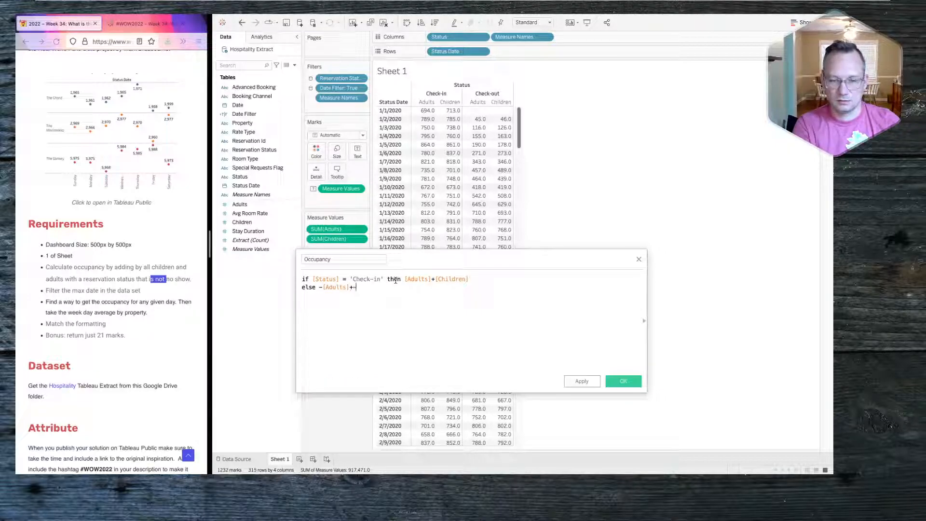
{"action": "type", "text": " -ch"}
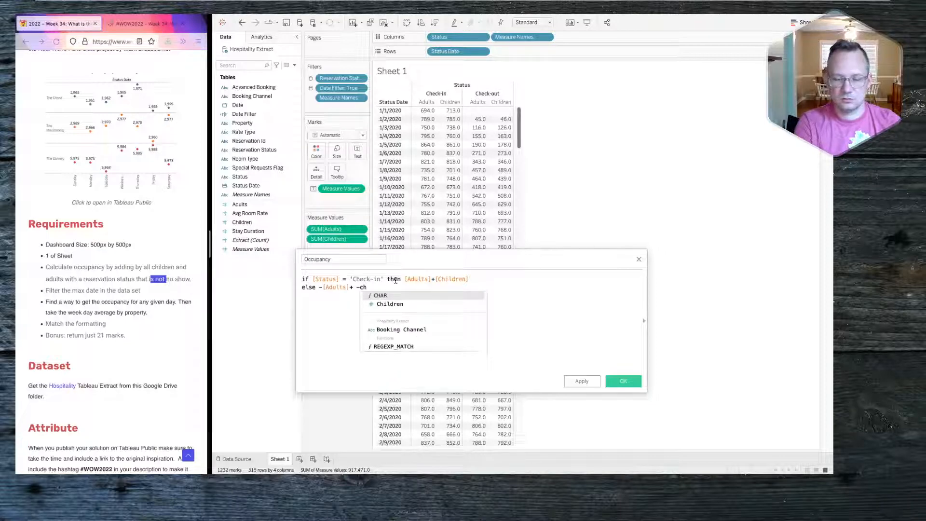
{"action": "key", "text": "Down"}
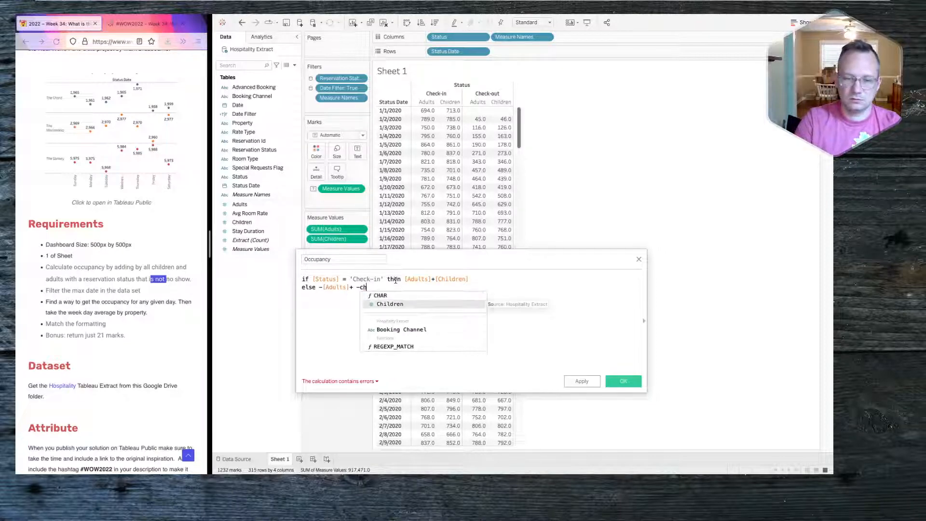
{"action": "key", "text": "Return"}
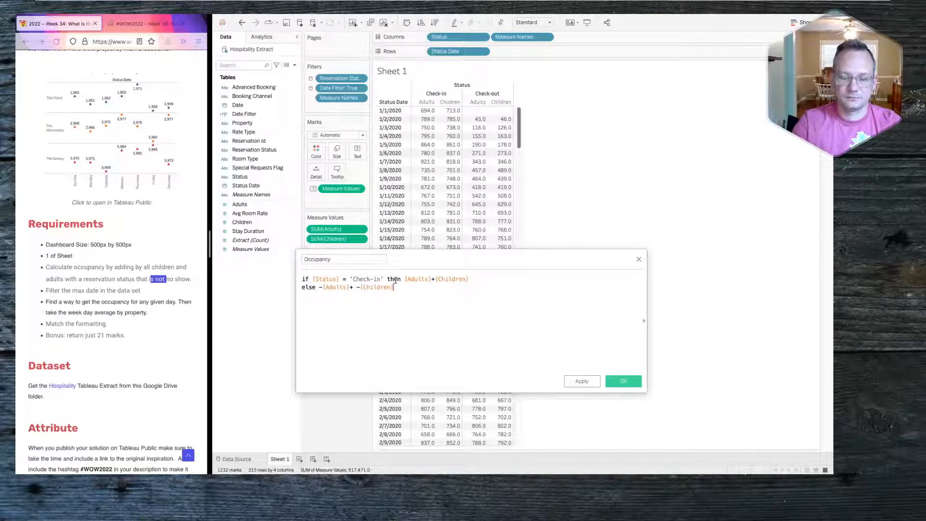
{"action": "key", "text": "Return"}
{"action": "type", "text": "END"}
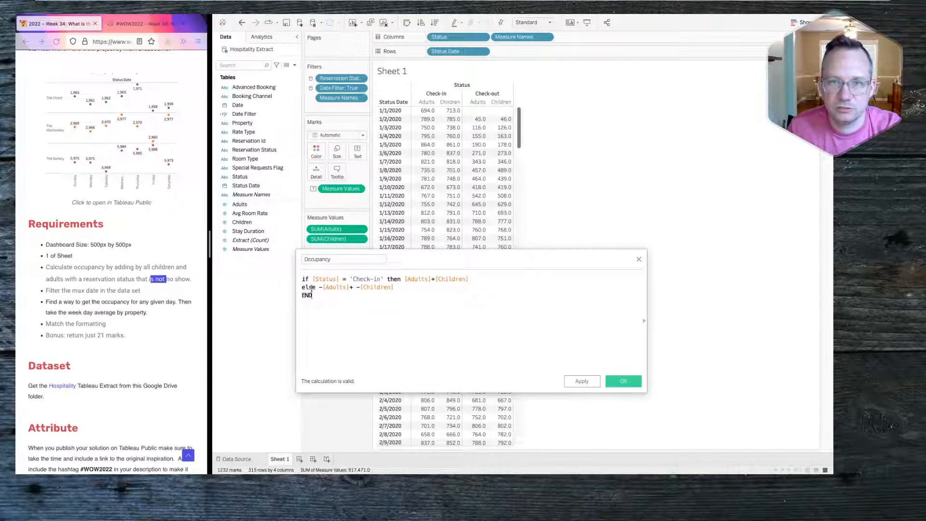
{"action": "key", "text": "ctrl+a"}
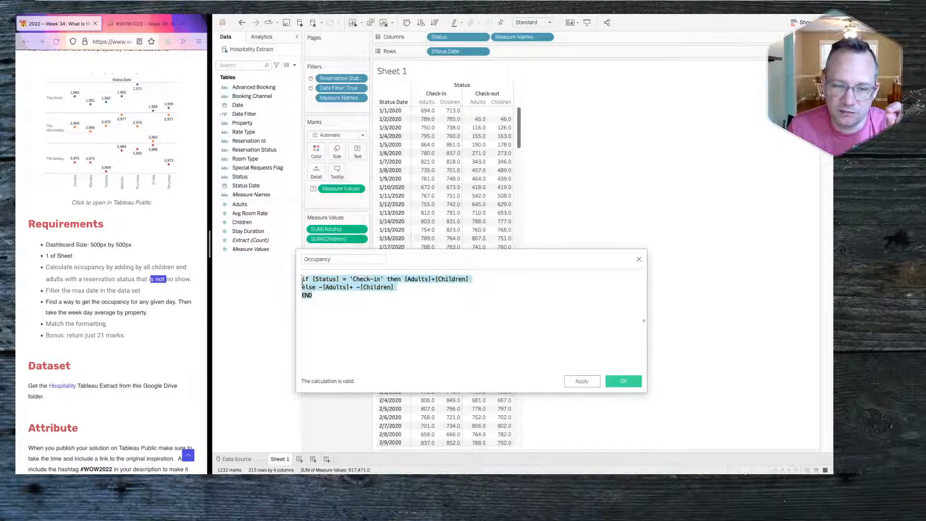
{"action": "key", "text": "Left"}
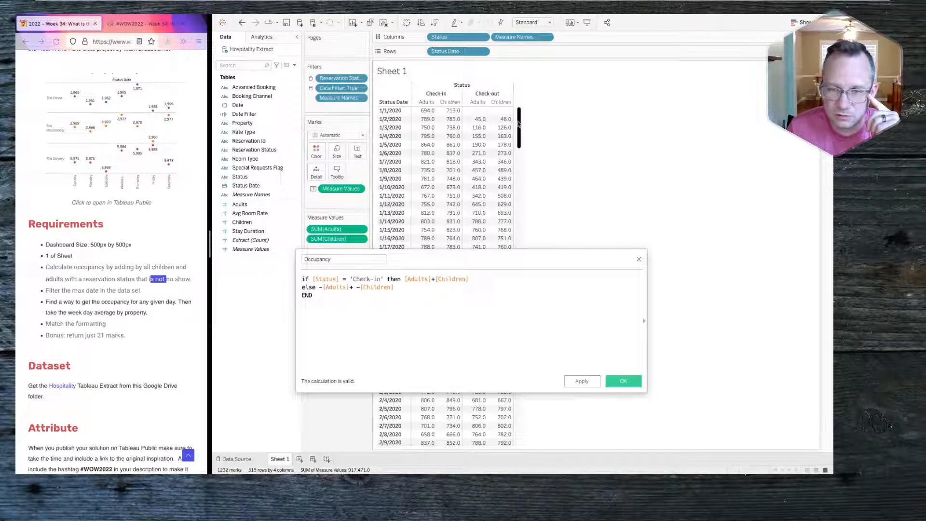
Step: Wrap [Adults] and [Children] each in zn() in the Check-in branch of the Occupancy formula
{"action": "left_click_drag", "start_coordinate": [518, 124], "coordinate": [505, 406]}
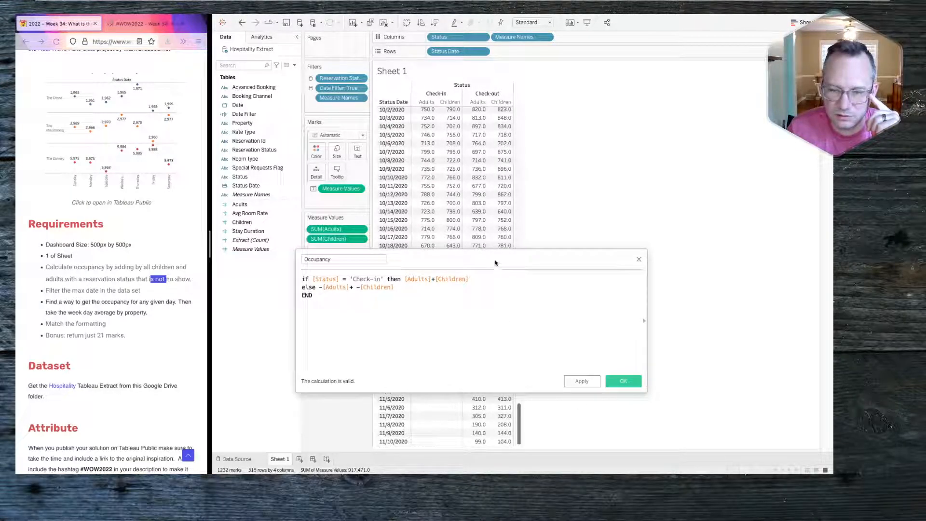
{"action": "left_click_drag", "start_coordinate": [494, 259], "coordinate": [520, 146]}
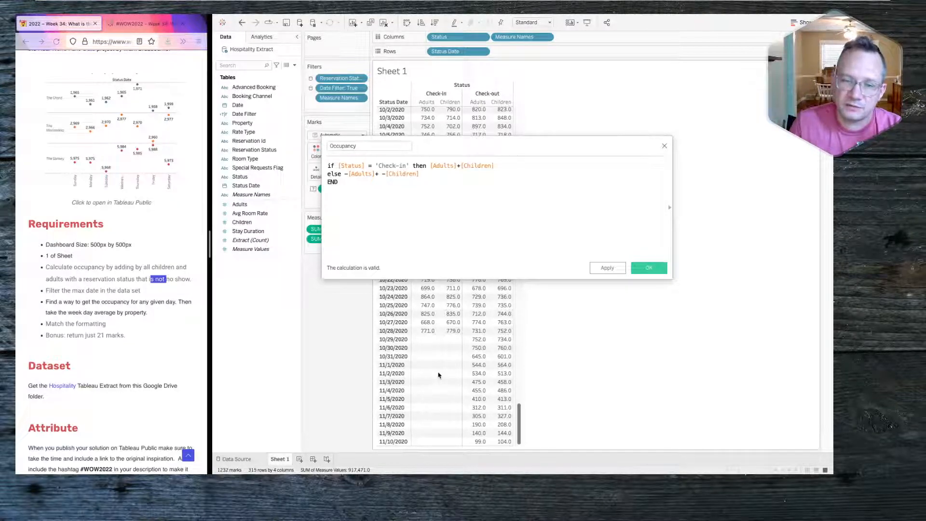
{"action": "key", "text": "BackSpace"}
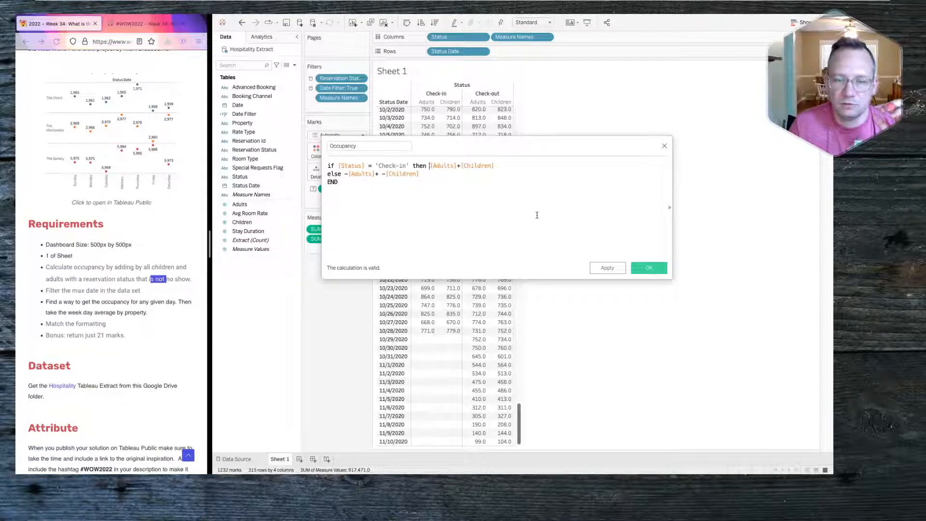
{"action": "type", "text": "zn("}
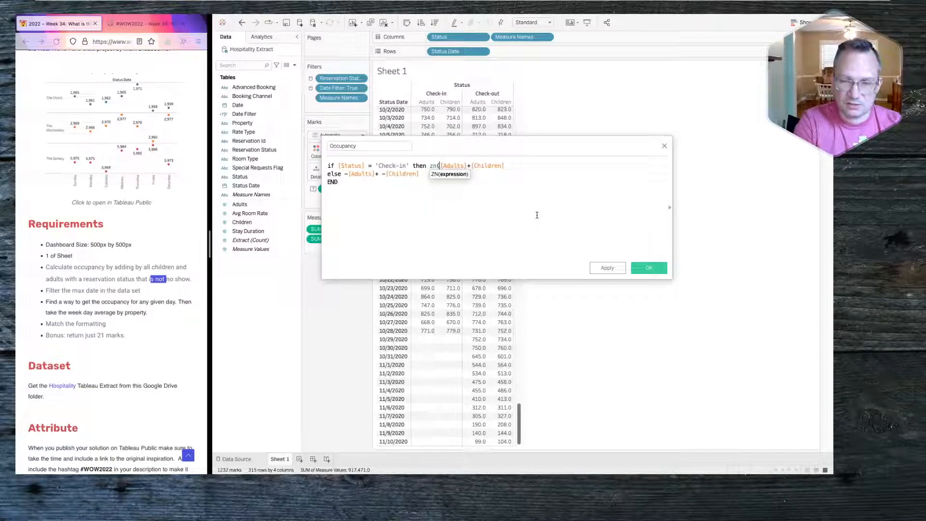
{"action": "left_click", "coordinate": [467, 165]}
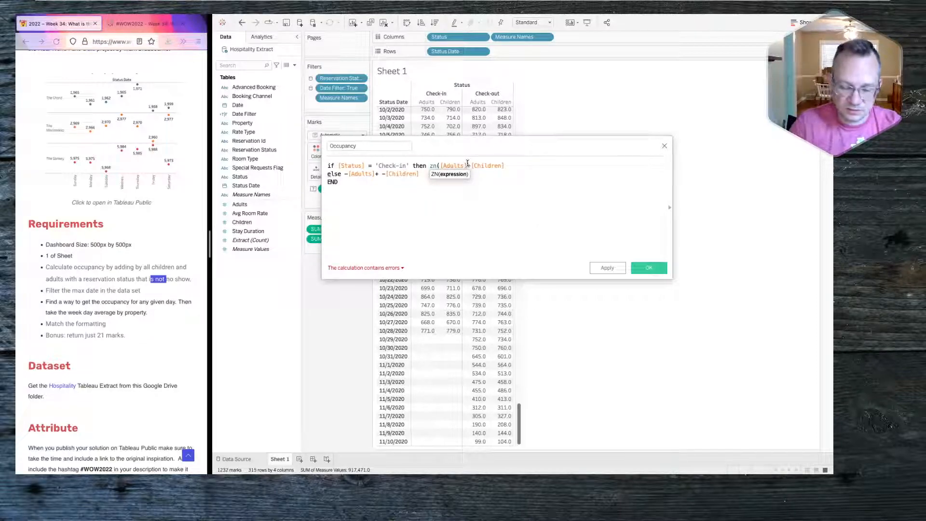
{"action": "type", "text": ")"}
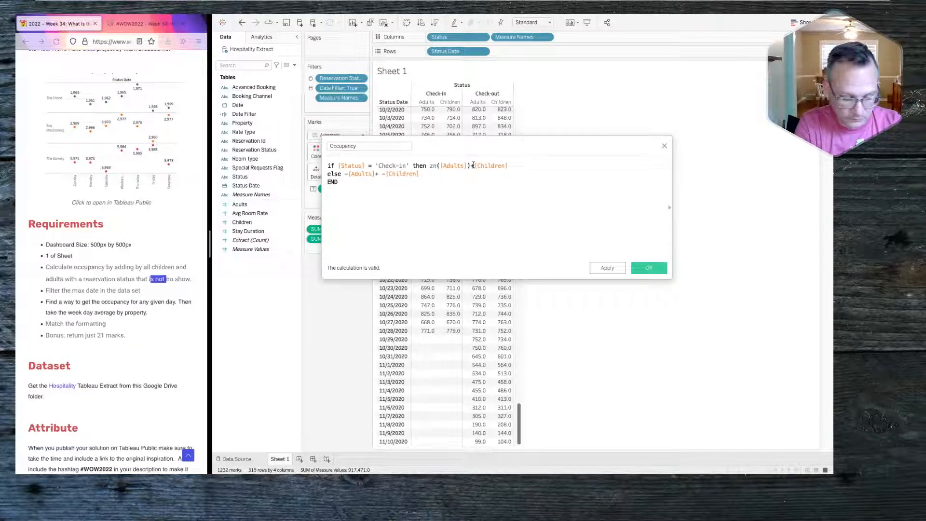
{"action": "type", "text": "zn("}
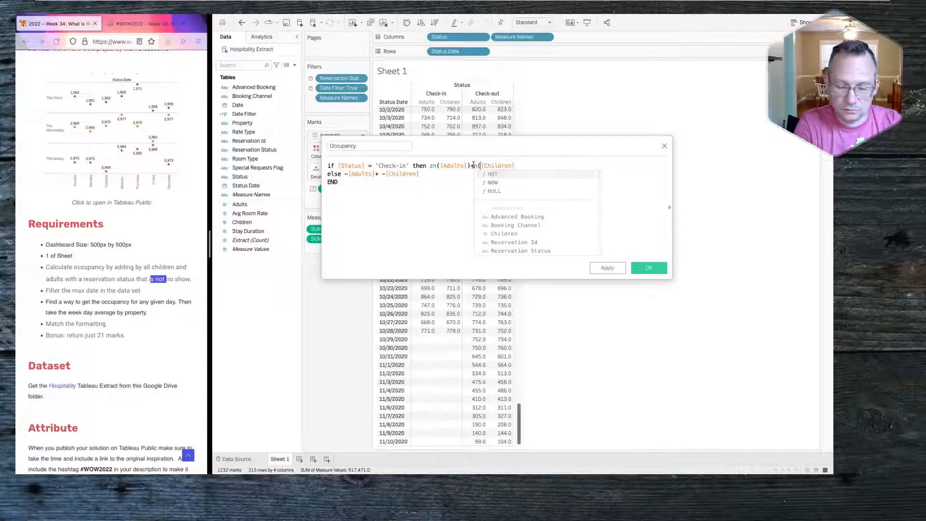
{"action": "left_click", "coordinate": [521, 167]}
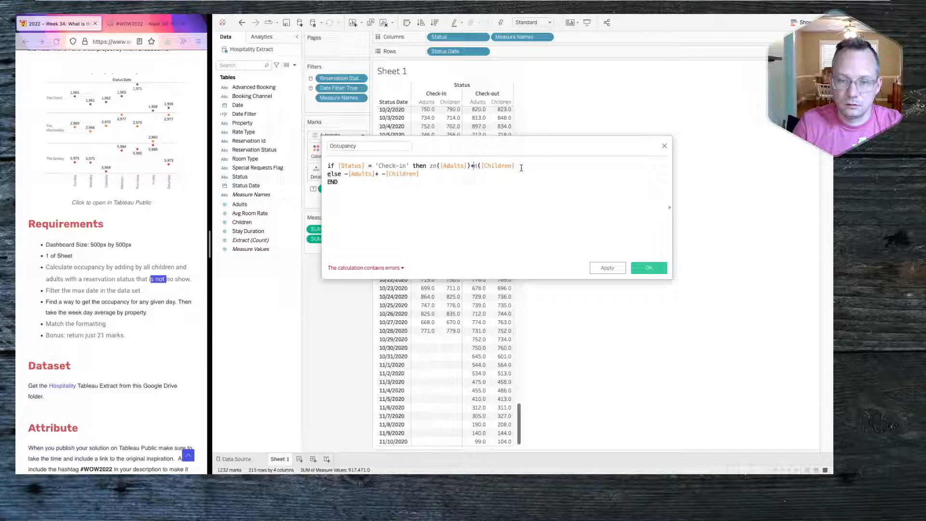
{"action": "type", "text": "z"}
{"action": "left_click", "coordinate": [521, 168]}
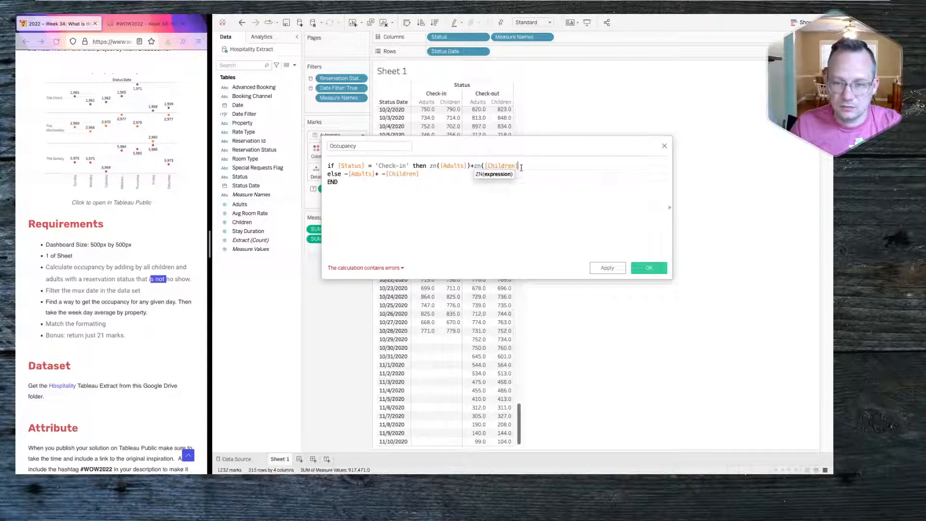
{"action": "type", "text": ")+"}
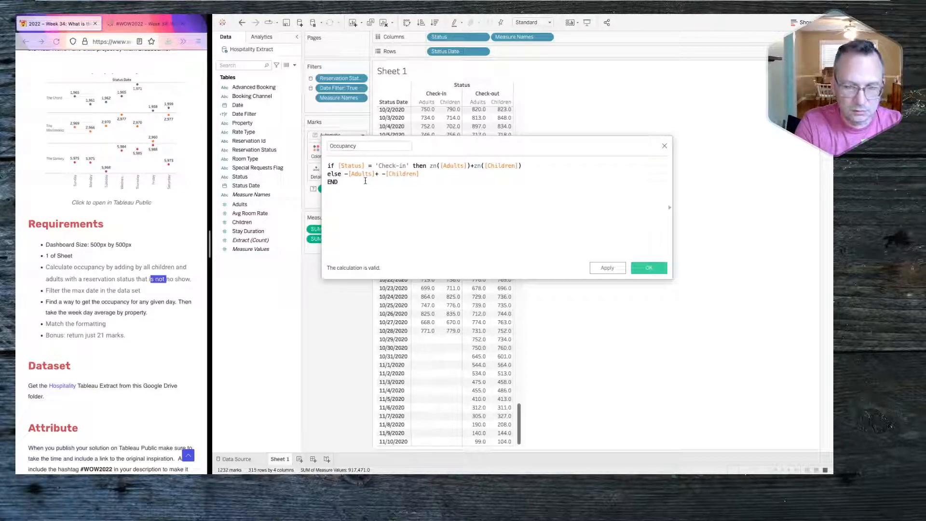
Step: Wrap [Adults] and [Children] each in zn() in the else branch of the Occupancy formula
{"action": "type", "text": "zn("}
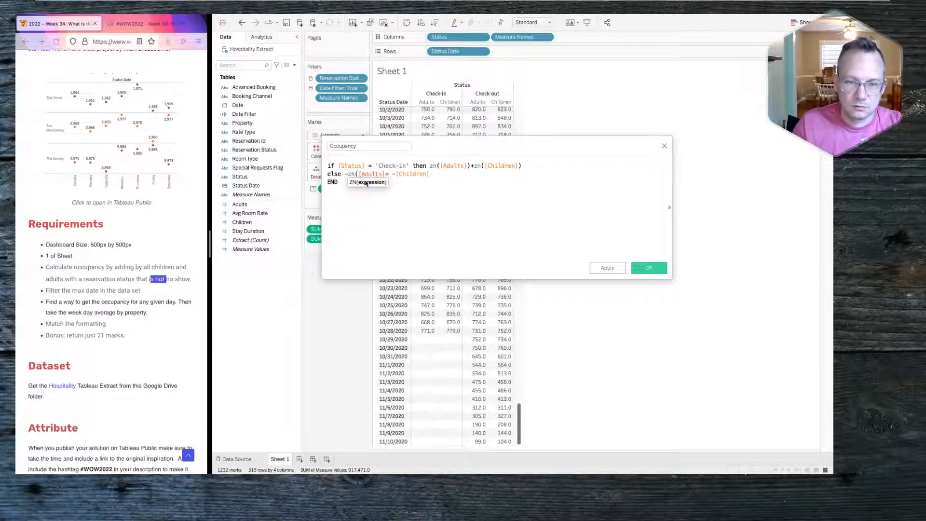
{"action": "left_click", "coordinate": [385, 174]}
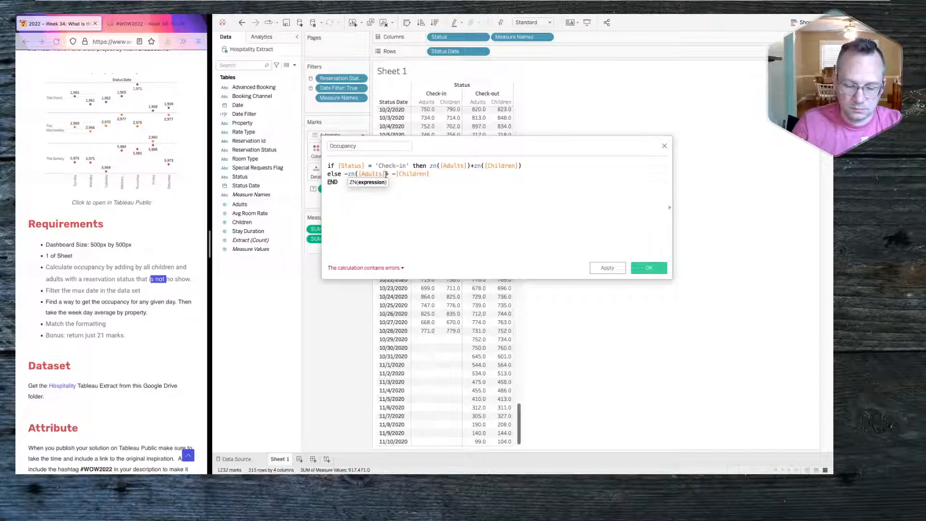
{"action": "type", "text": ")"}
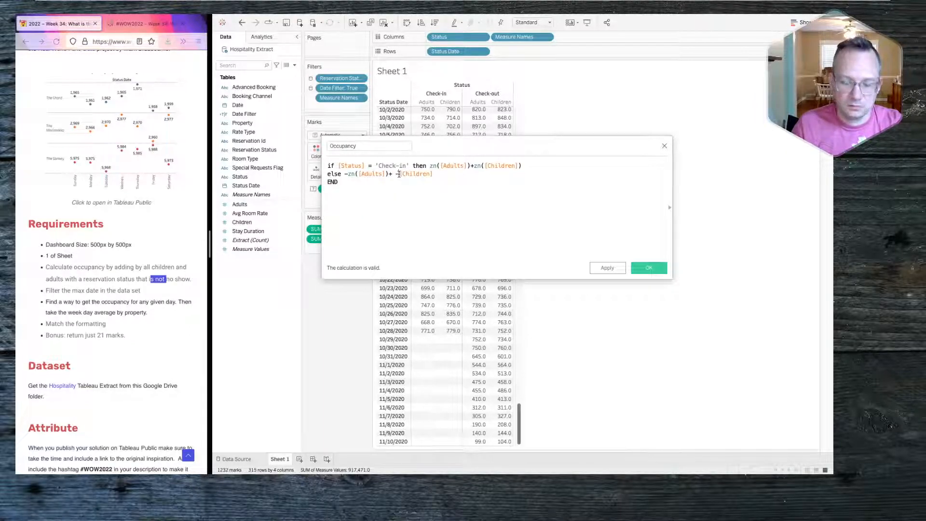
{"action": "left_click", "coordinate": [399, 174]}
{"action": "type", "text": "zn("}
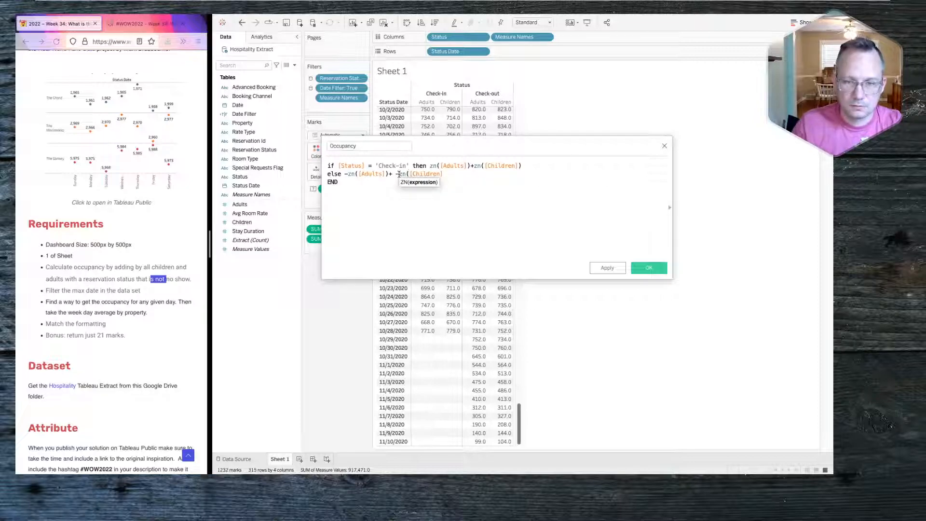
{"action": "left_click", "coordinate": [449, 176]}
{"action": "type", "text": ")"}
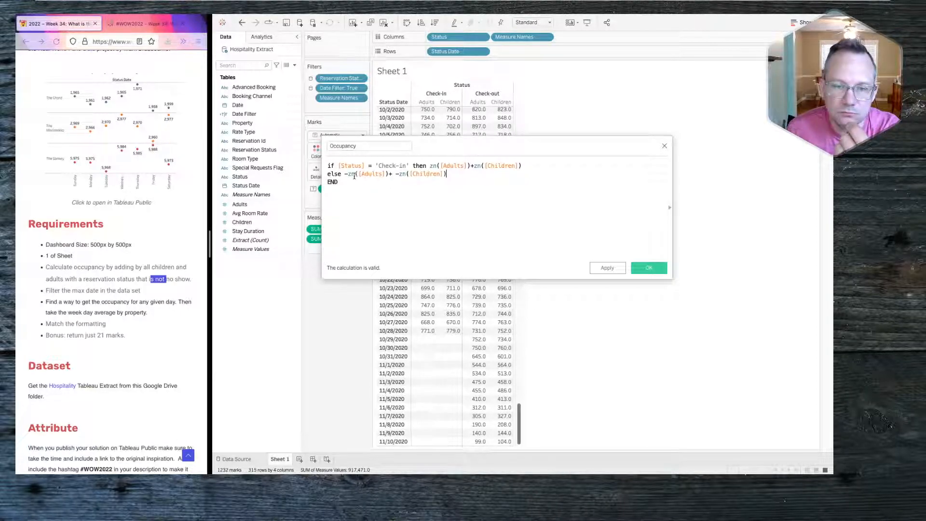
Step: Rewrite the else branch as -(zn([Adults])+zn([Children])) with a single leading minus, and save the Occupancy calculation
{"action": "left_click", "coordinate": [396, 174]}
{"action": "key", "text": "BackSpace"}
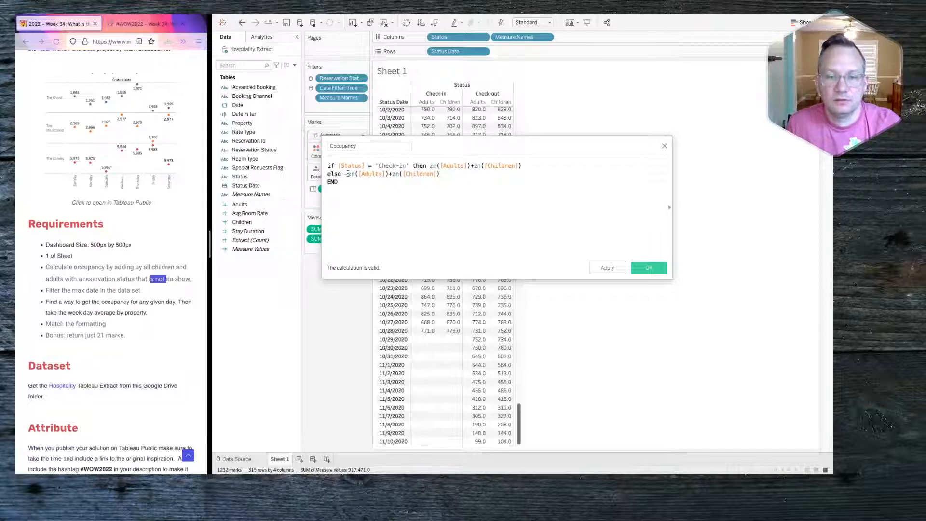
{"action": "type", "text": "("}
{"action": "left_click", "coordinate": [448, 175]}
{"action": "type", "text": ")"}
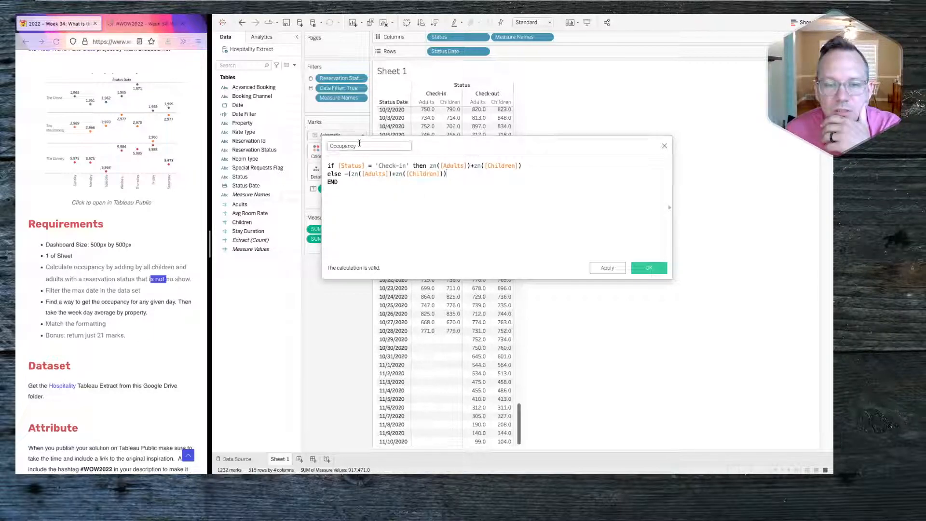
{"action": "left_click", "coordinate": [648, 268]}
Step: Add Occupancy to the table's measure values and check it against the 1/2/2020 Adults and Children totals for check-in and check-out
{"action": "left_click_drag", "start_coordinate": [248, 232], "coordinate": [337, 249]}
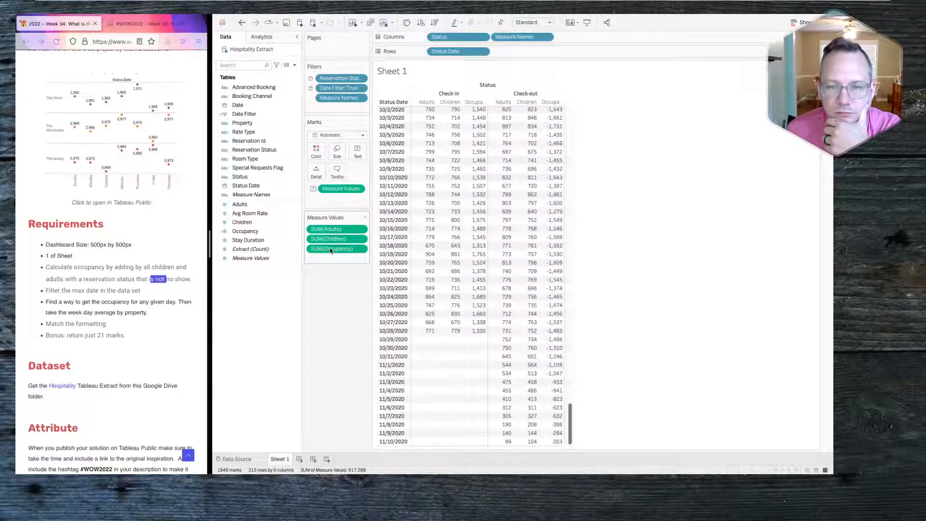
{"action": "scroll", "coordinate": [434, 253], "scroll_direction": "up", "scroll_amount": 20}
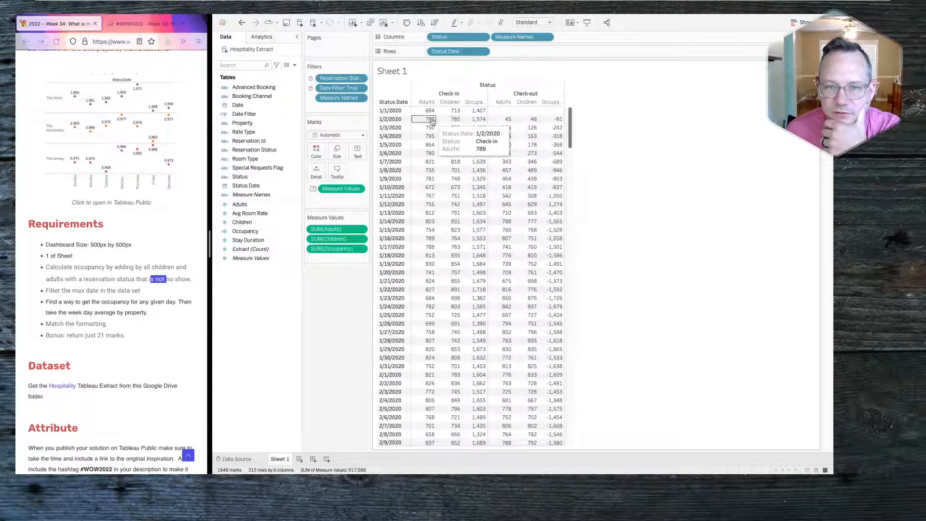
{"action": "left_click_drag", "start_coordinate": [431, 122], "coordinate": [452, 120]}
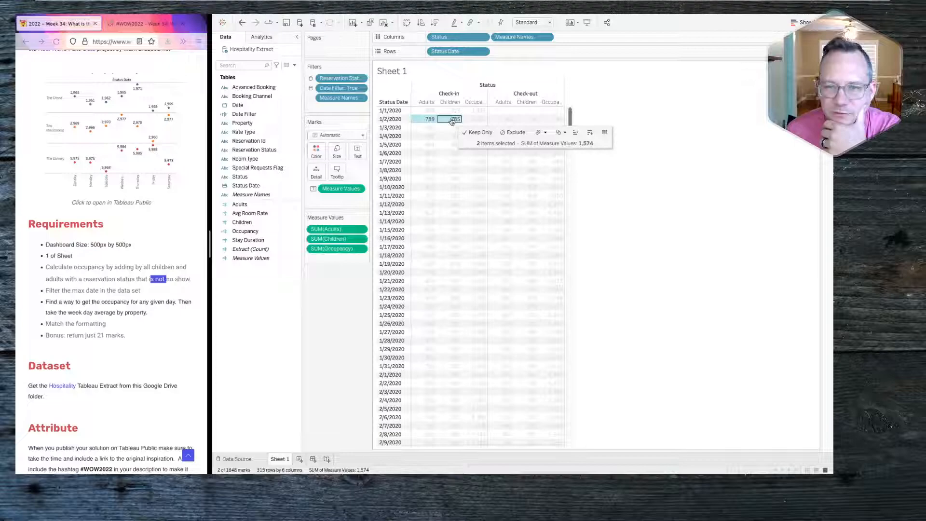
{"action": "left_click", "coordinate": [500, 120]}
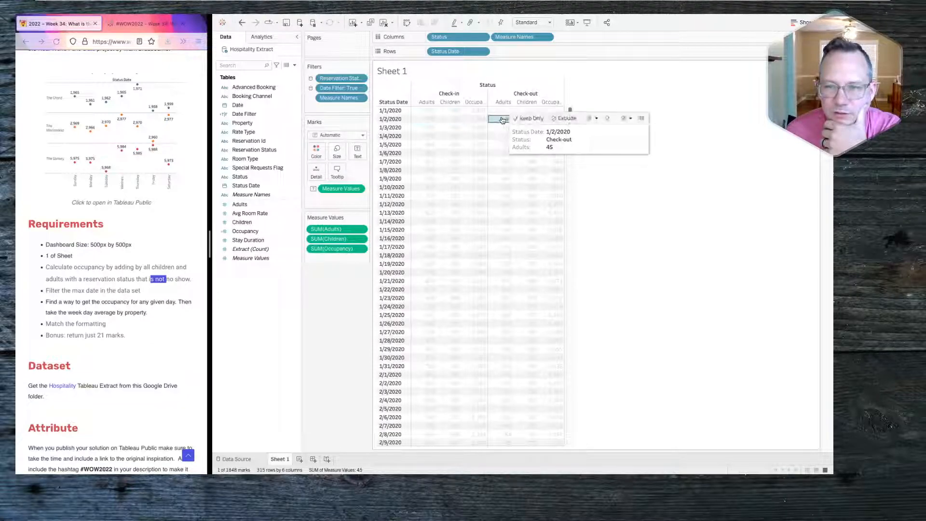
{"action": "left_click", "coordinate": [499, 120]}
{"action": "left_click_drag", "start_coordinate": [494, 120], "coordinate": [530, 120]}
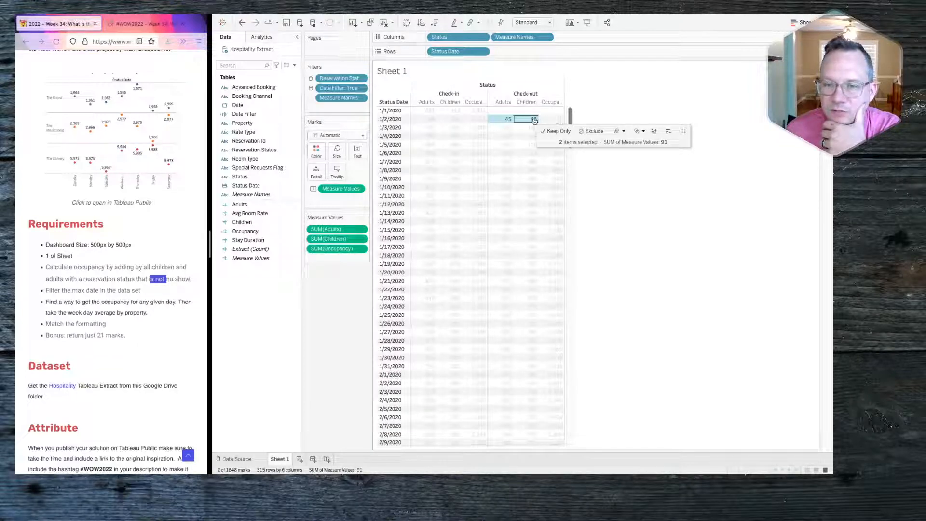
{"action": "left_click", "coordinate": [532, 120]}
{"action": "left_click", "coordinate": [554, 120]}
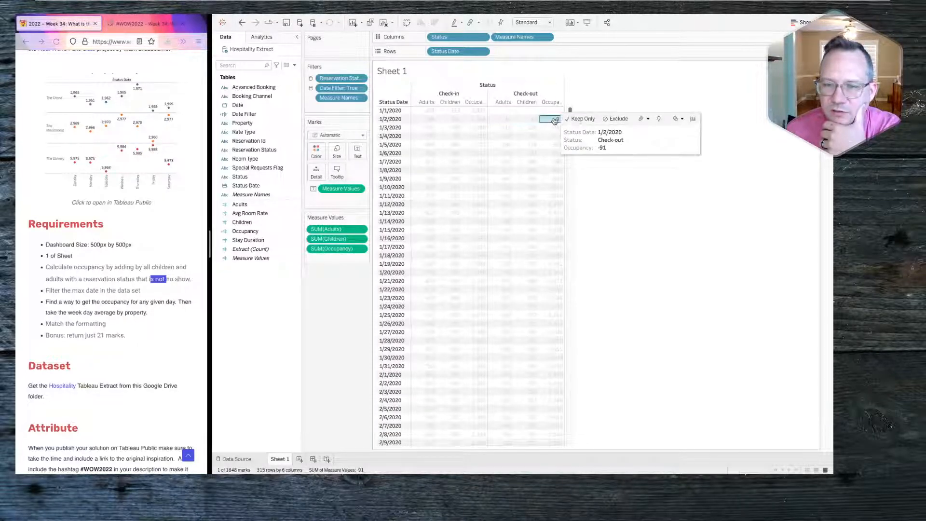
{"action": "left_click", "coordinate": [543, 121]}
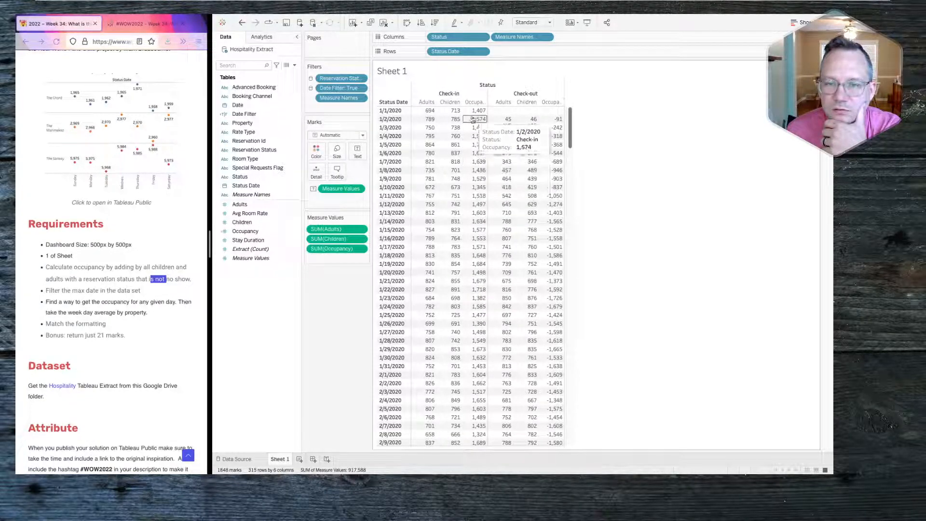
{"action": "right_click", "coordinate": [267, 296]}
{"action": "left_click", "coordinate": [278, 300]}
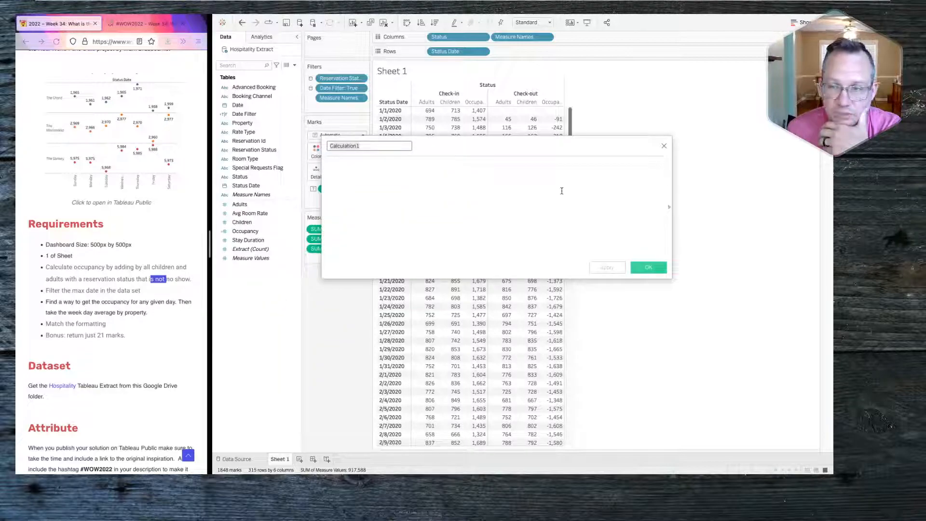
{"action": "left_click", "coordinate": [664, 147]}
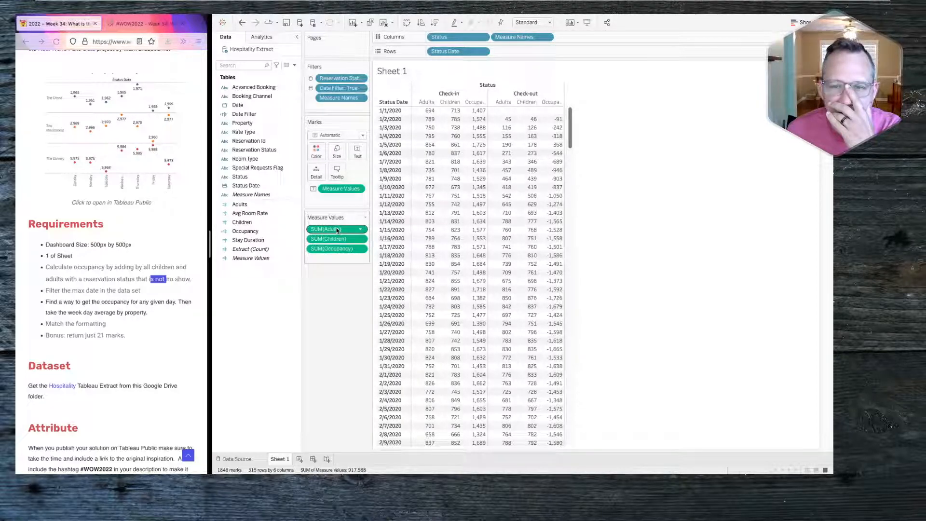
Step: Remove the Adults and Children measures from the table, keeping only Occupancy, and open a new calculated field
{"action": "left_click_drag", "start_coordinate": [338, 231], "coordinate": [329, 314]}
{"action": "left_click_drag", "start_coordinate": [339, 232], "coordinate": [336, 288]}
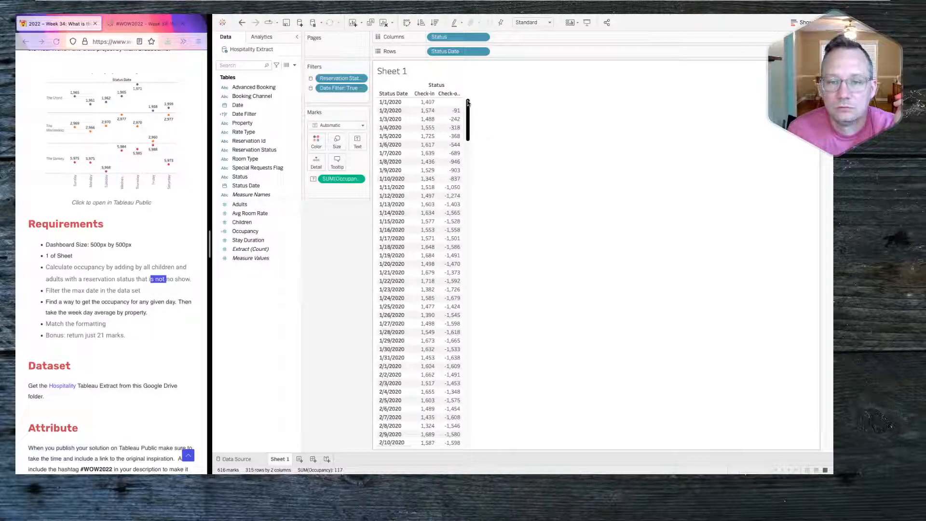
{"action": "right_click", "coordinate": [270, 287]}
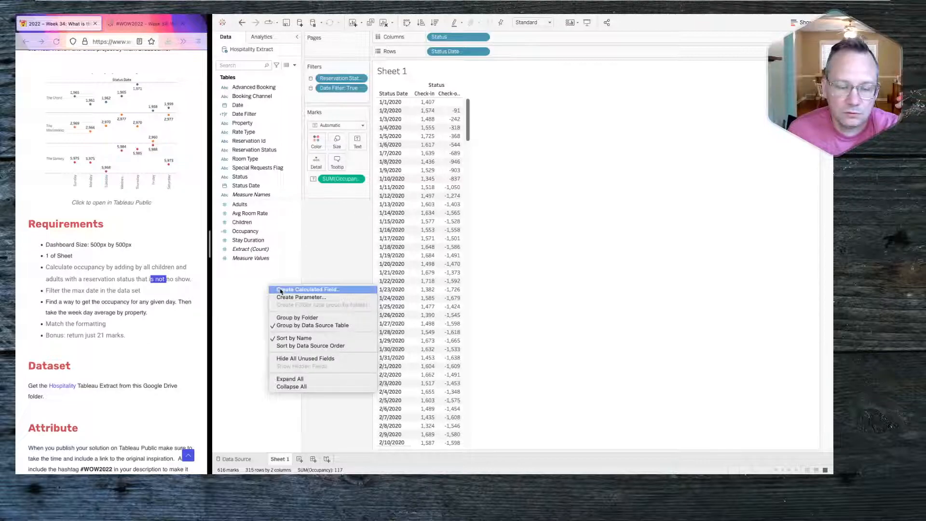
{"action": "left_click", "coordinate": [305, 289]}
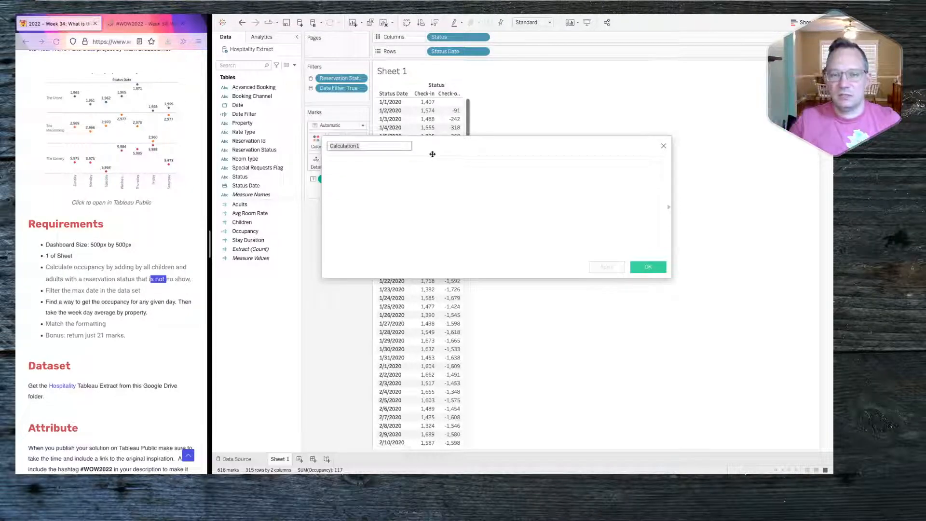
Step: Try the table without Status on Columns, and undo the removal
{"action": "mouse_move", "coordinate": [466, 37]}
{"action": "left_mouse_down"}
{"action": "mouse_move", "coordinate": [457, 45]}
{"action": "mouse_move", "coordinate": [481, 37]}
{"action": "mouse_move", "coordinate": [468, 40]}
{"action": "left_mouse_up"}
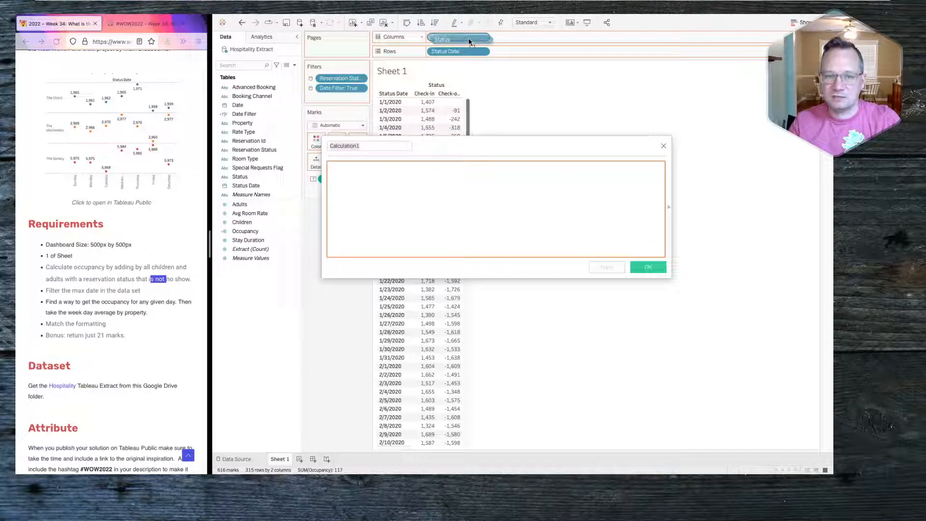
{"action": "left_click_drag", "start_coordinate": [467, 38], "coordinate": [340, 328]}
{"action": "left_click_drag", "start_coordinate": [450, 143], "coordinate": [517, 194]}
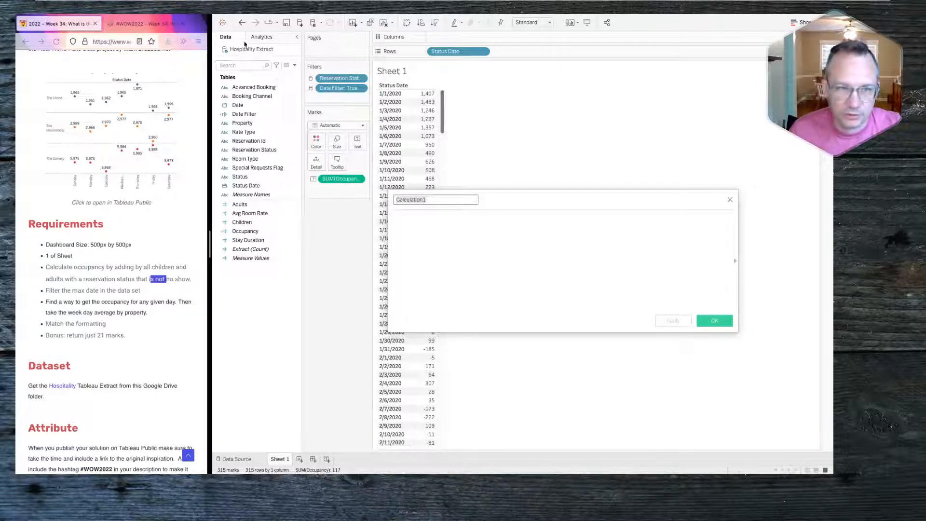
{"action": "left_click", "coordinate": [241, 23]}
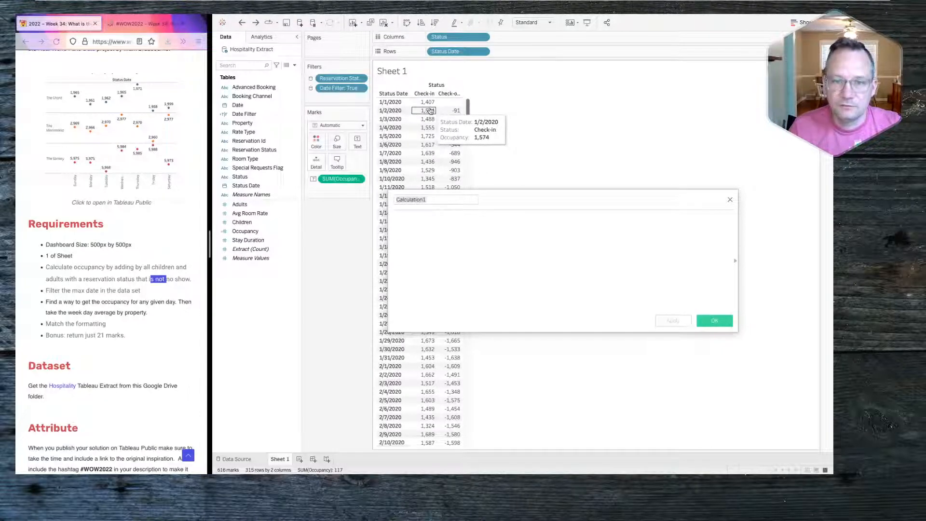
Step: Remove Status from Columns to show one net Occupancy value per status date
{"action": "mouse_move", "coordinate": [427, 114]}
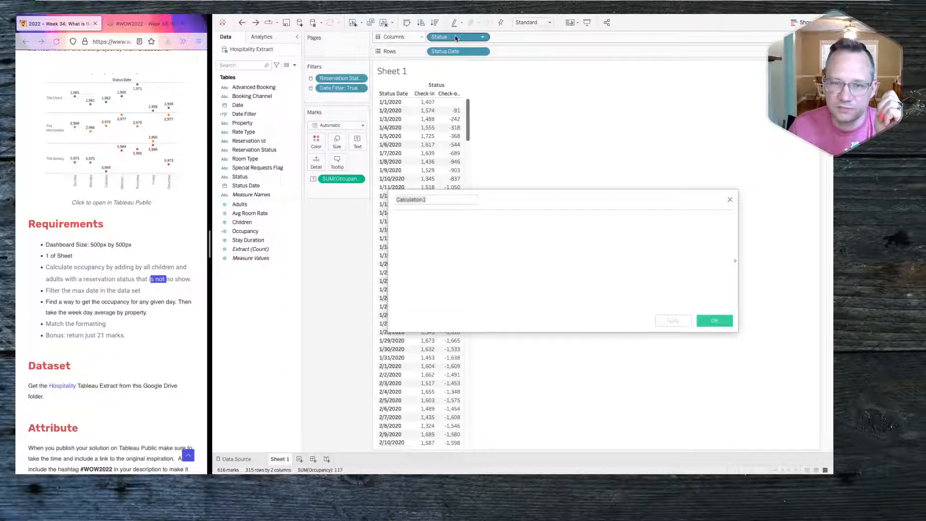
{"action": "left_click_drag", "start_coordinate": [456, 39], "coordinate": [344, 241]}
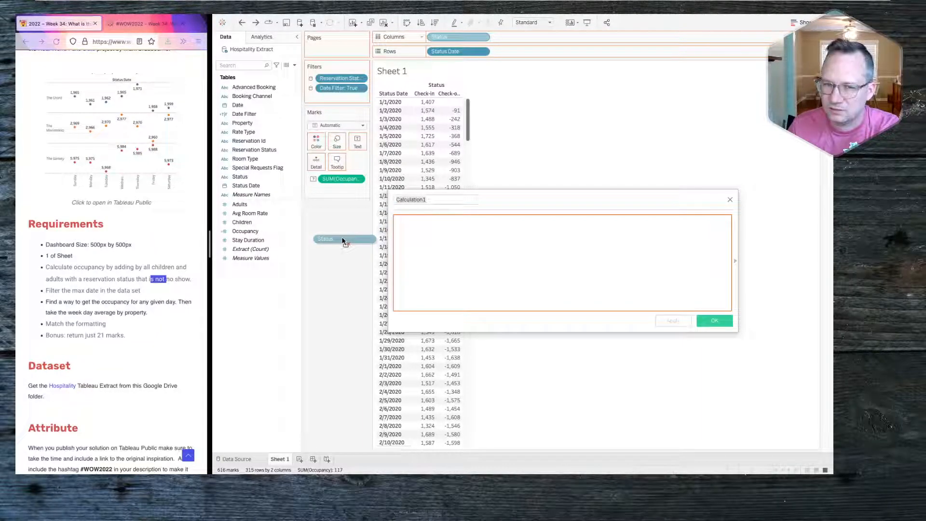
{"action": "left_click_drag", "start_coordinate": [342, 240], "coordinate": [342, 239]}
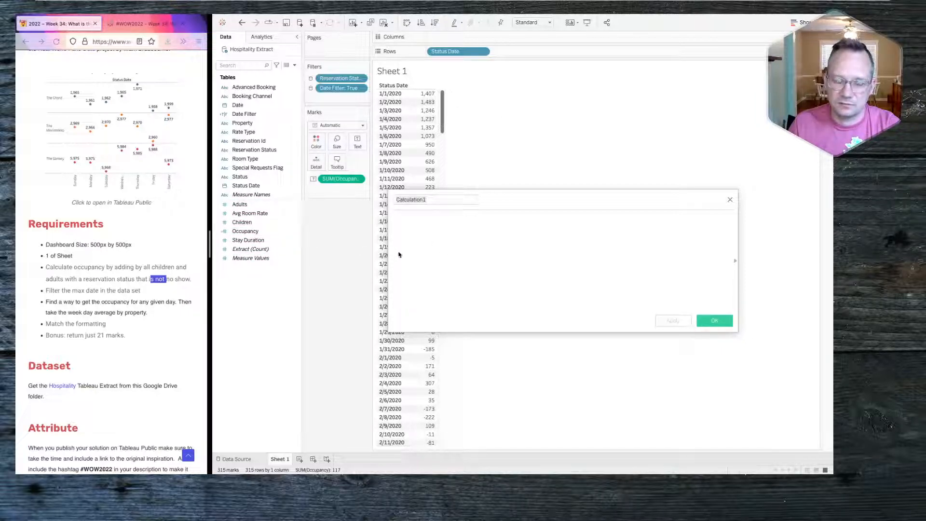
{"action": "left_click", "coordinate": [278, 230]}
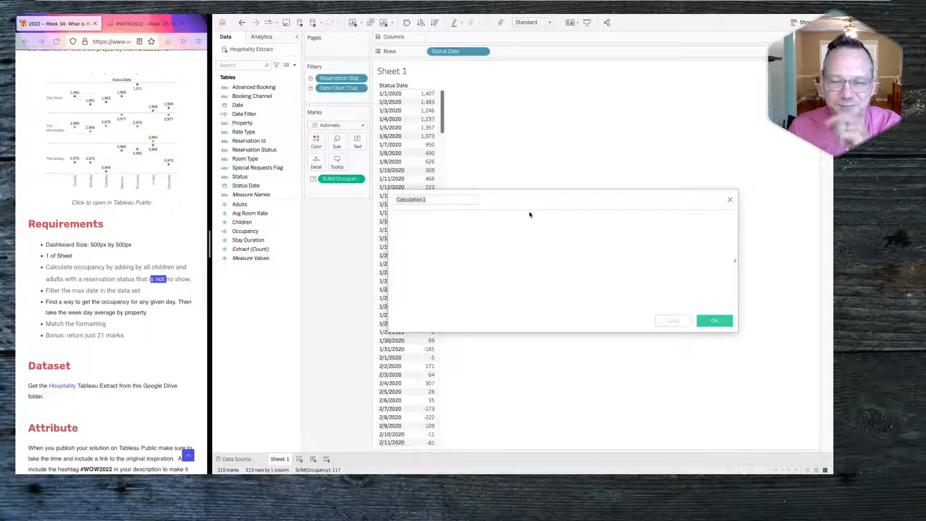
Step: Enter the formula RUNNING_SUM(SUM([Occupancy])) in the new calculated field
{"action": "left_click", "coordinate": [450, 219]}
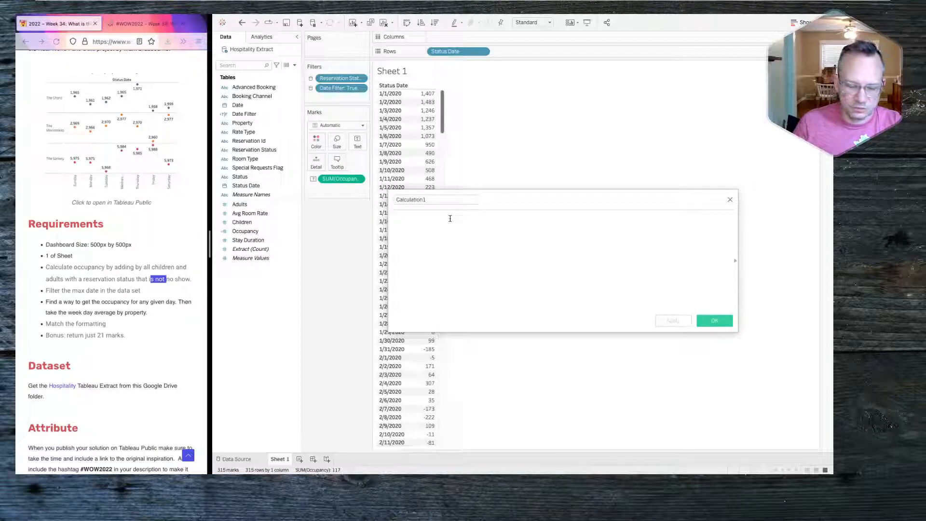
{"action": "type", "text": "Running"}
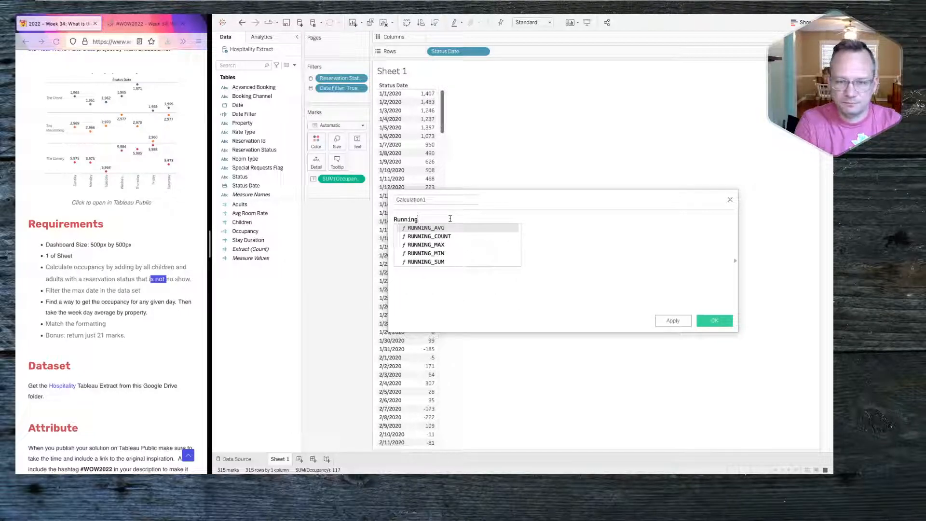
{"action": "key", "text": "Down"}
{"action": "key", "text": "Down"}
{"action": "key", "text": "Down"}
{"action": "key", "text": "Down"}
{"action": "key", "text": "Return"}
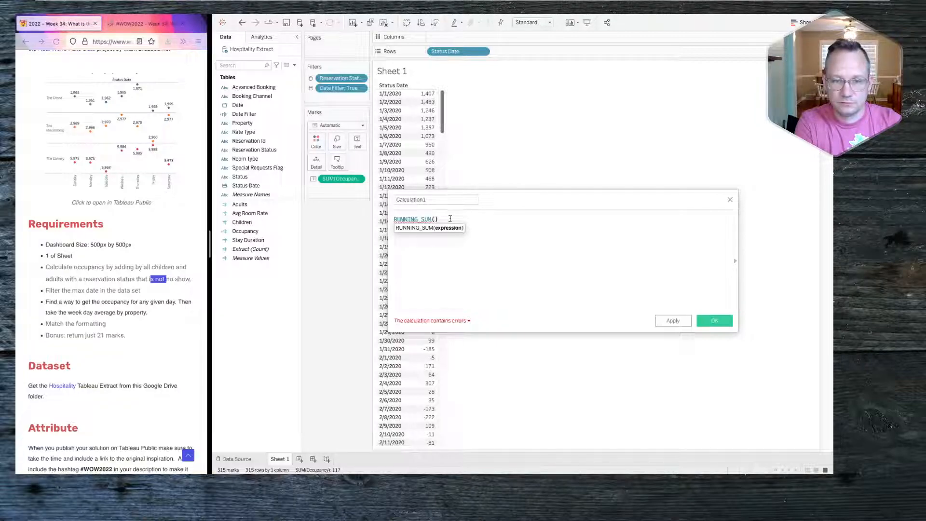
{"action": "type", "text": "sum"}
{"action": "key", "text": "Return"}
{"action": "type", "text": "occ"}
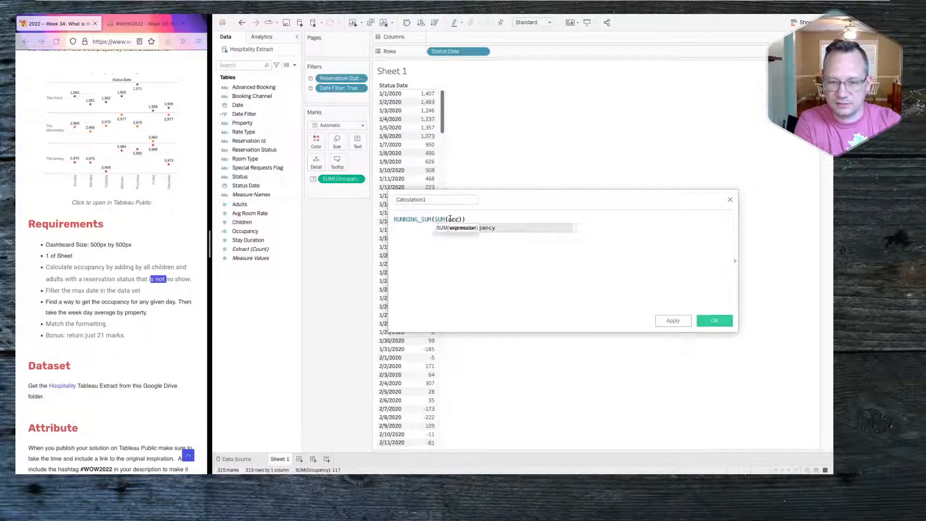
{"action": "key", "text": "Return"}
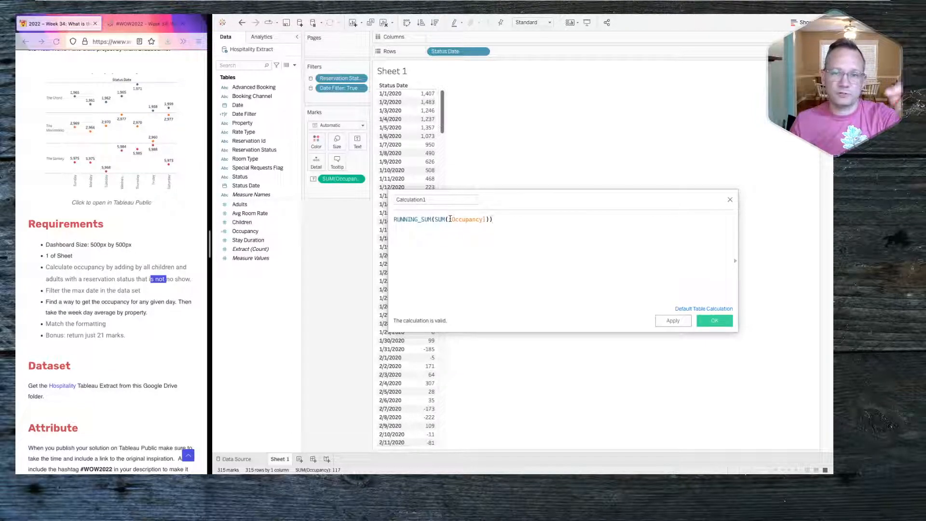
Step: Name the calculated field Running Occupancy and save it
{"action": "mouse_move", "coordinate": [430, 97]}
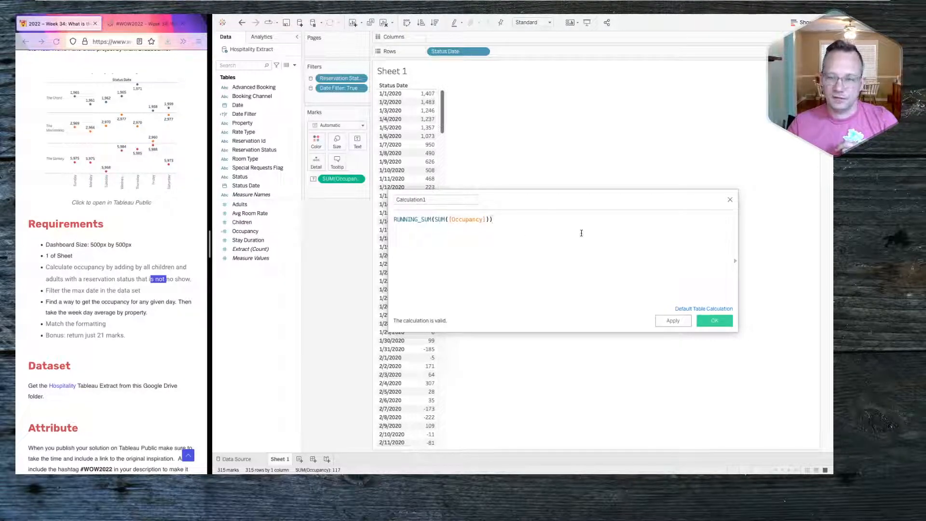
{"action": "left_click", "coordinate": [436, 201]}
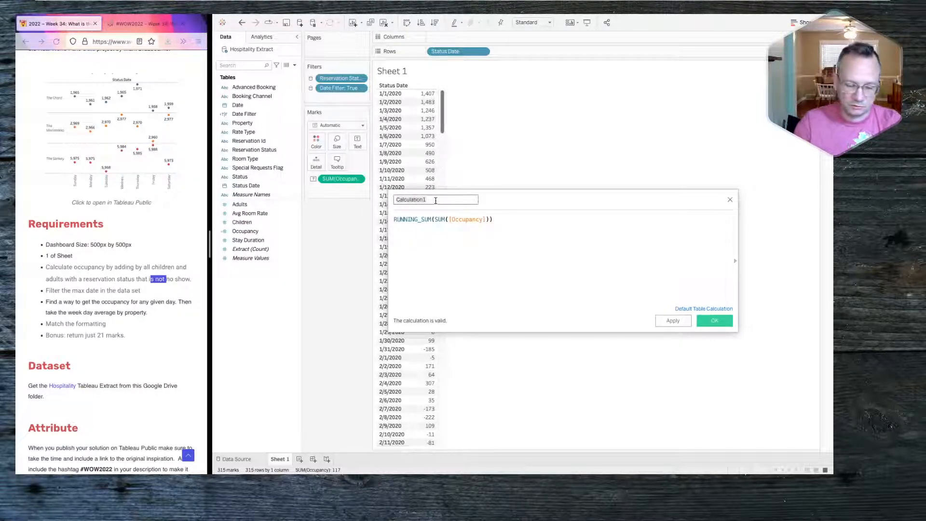
{"action": "type", "text": "Running"}
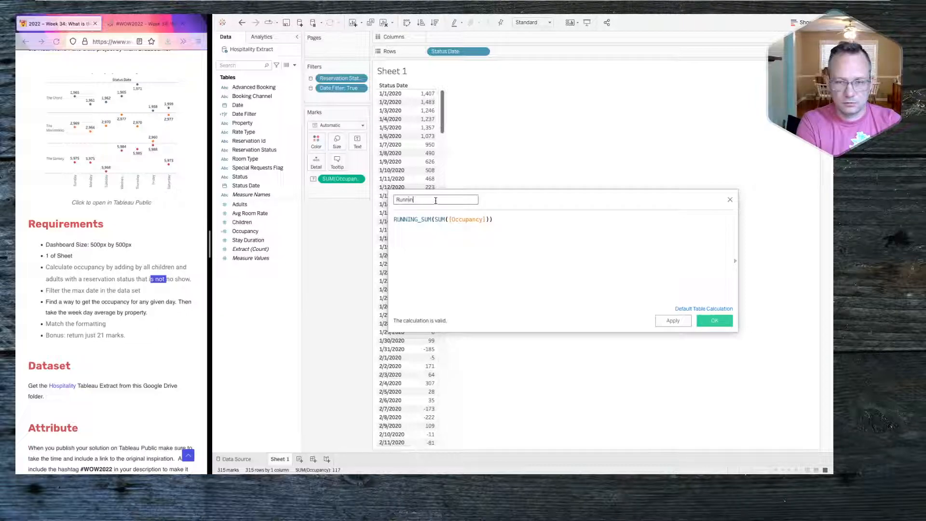
{"action": "key", "text": "BackSpace"}
{"action": "key", "text": "BackSpace"}
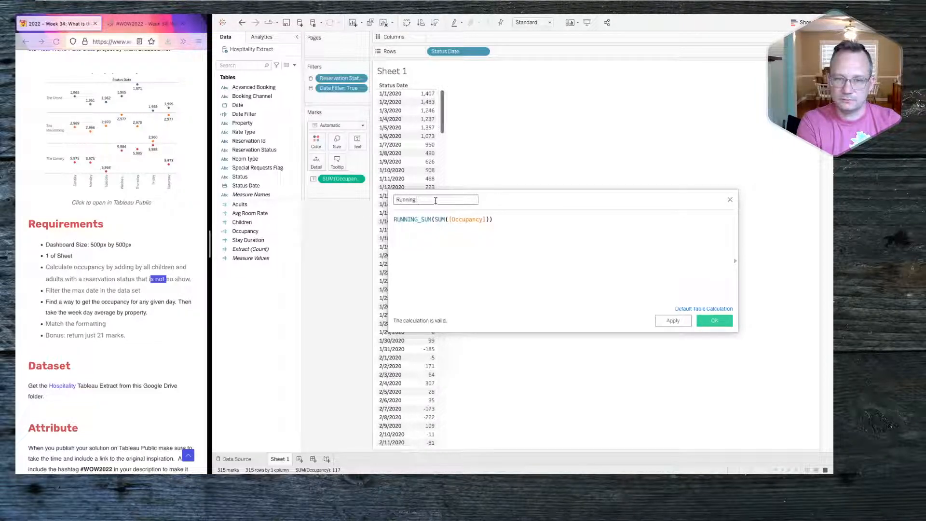
{"action": "key", "text": "BackSpace"}
{"action": "key", "text": "BackSpace"}
{"action": "key", "text": "BackSpace"}
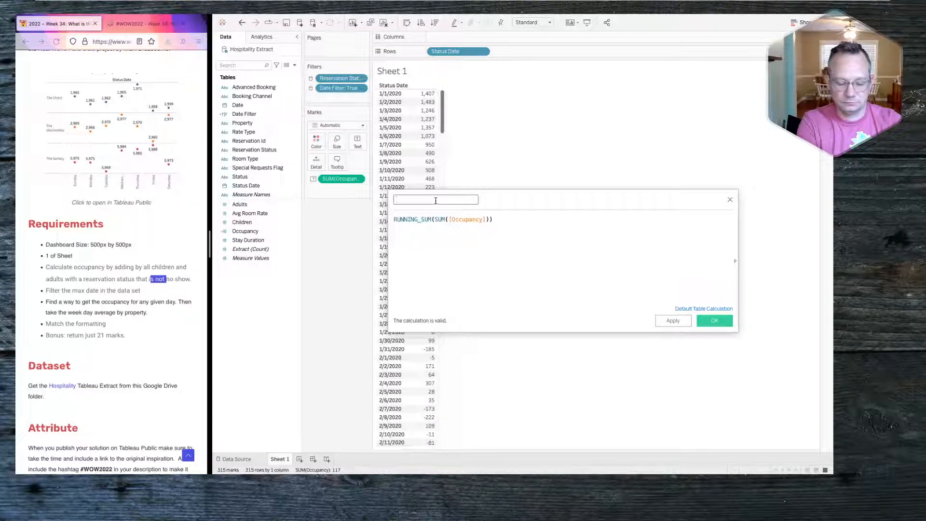
{"action": "type", "text": "Ru"}
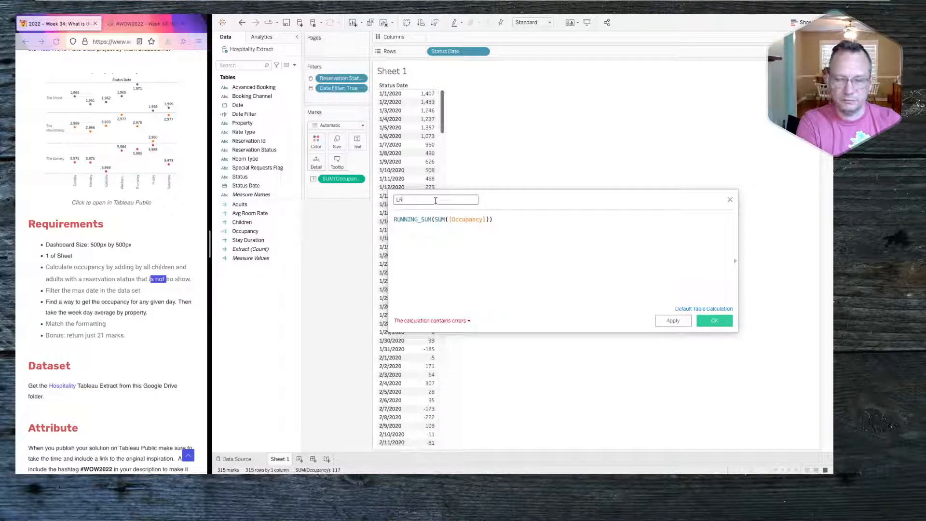
{"action": "type", "text": "nning Oc"}
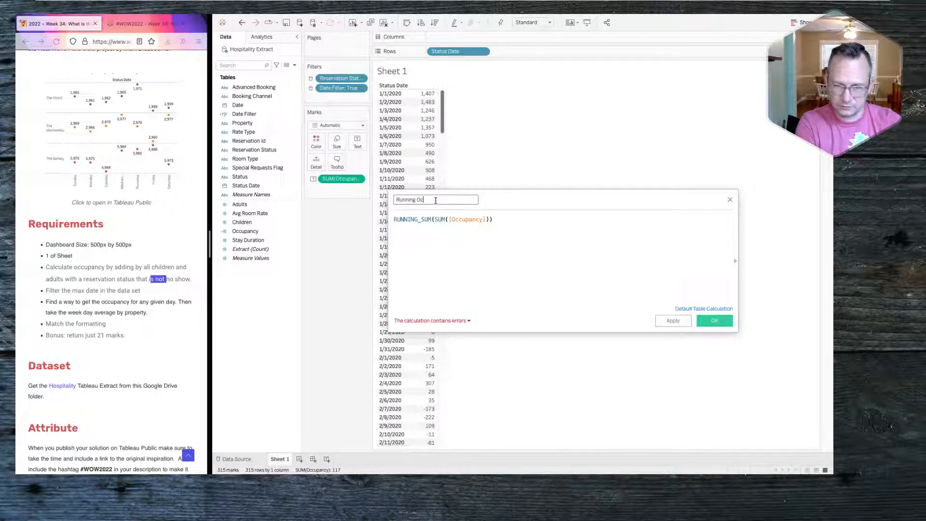
{"action": "type", "text": "cupancy"}
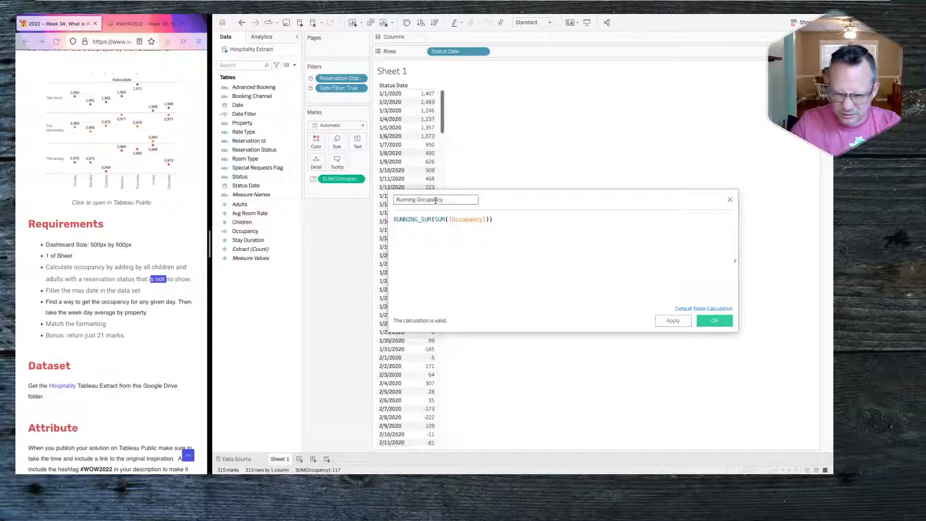
{"action": "left_click_drag", "start_coordinate": [532, 198], "coordinate": [567, 136]}
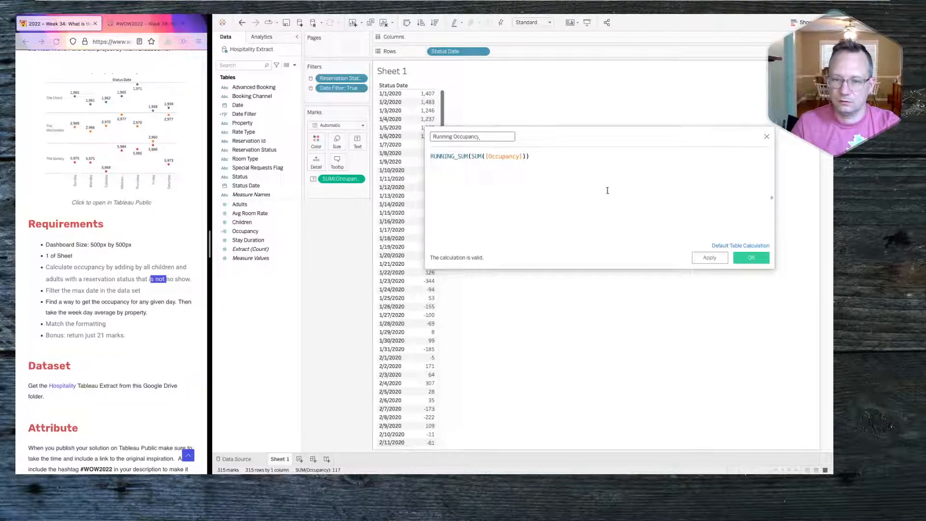
{"action": "left_click", "coordinate": [749, 259]}
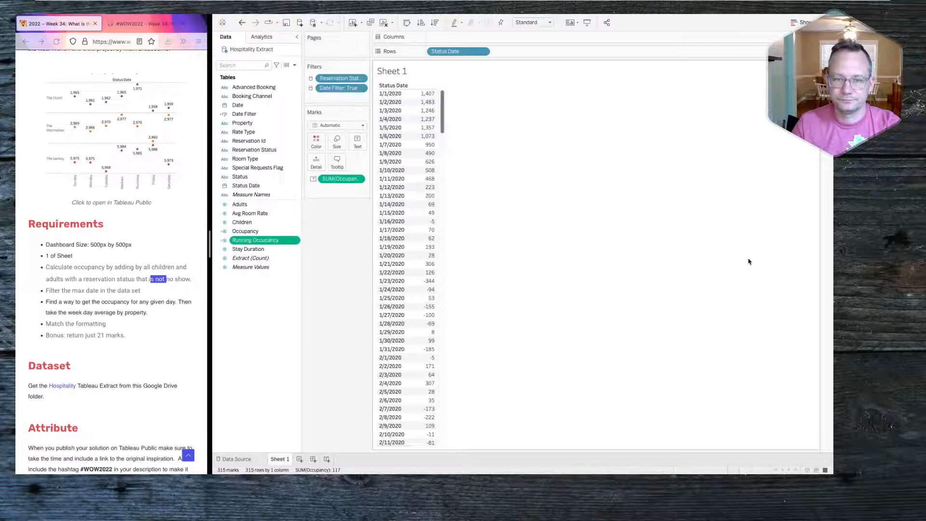
Step: Add Running Occupancy to the status date table beside Occupancy, and check its values down to the last dates
{"action": "double_click", "coordinate": [257, 241]}
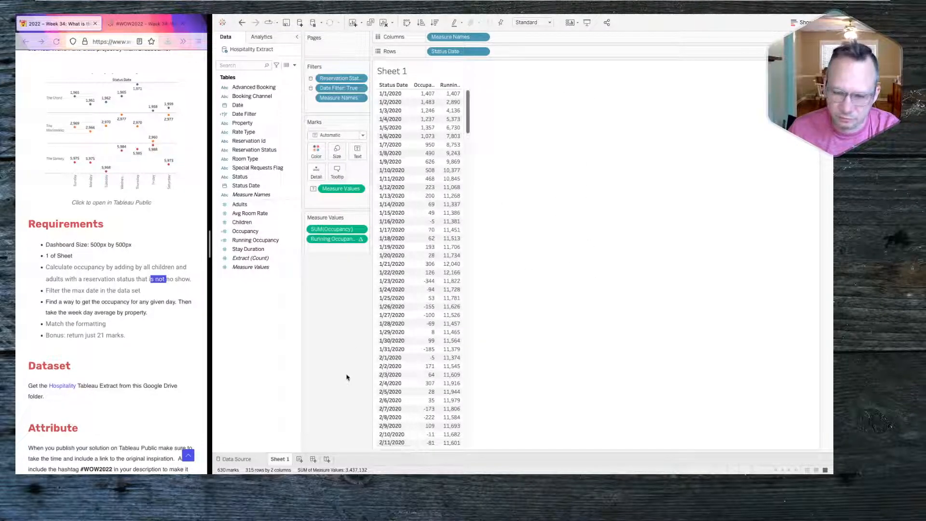
{"action": "scroll", "coordinate": [408, 350], "scroll_direction": "down", "scroll_amount": 20}
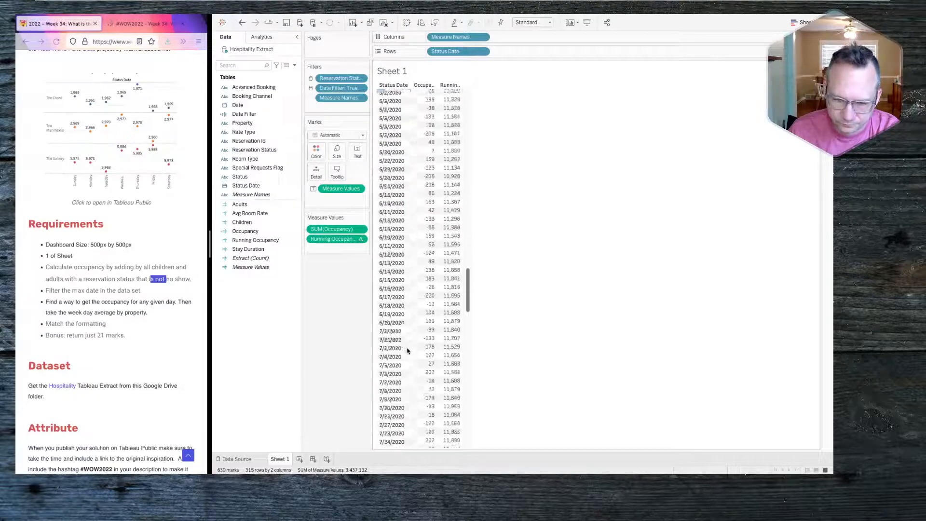
{"action": "scroll", "coordinate": [408, 351], "scroll_direction": "down", "scroll_amount": 10}
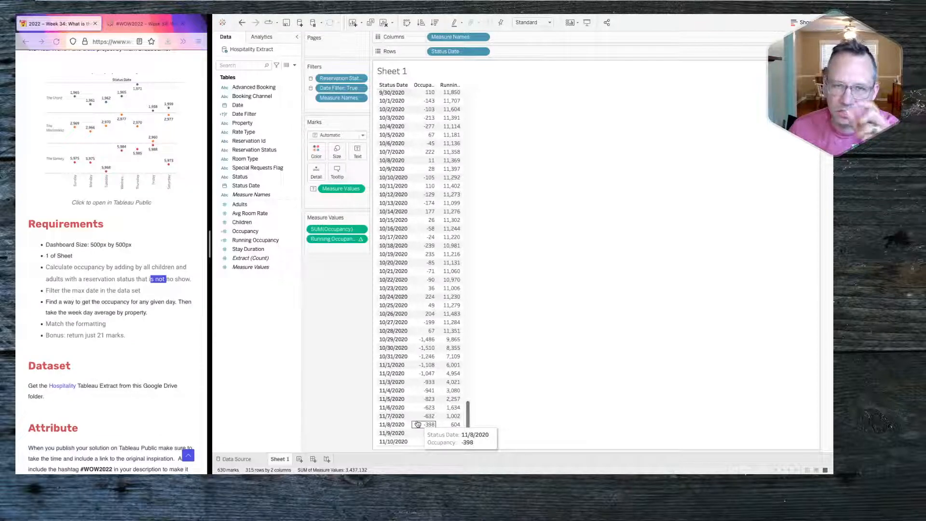
{"action": "mouse_move", "coordinate": [413, 462]}
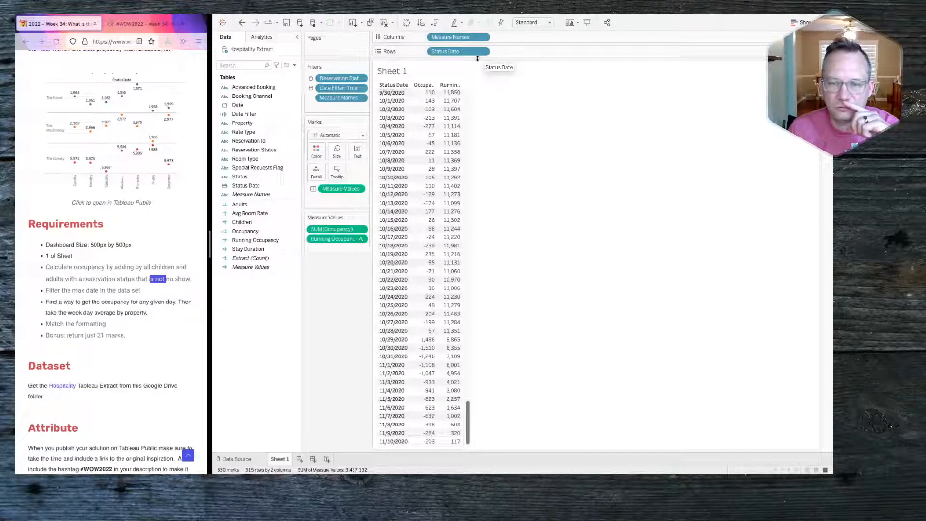
Step: On a new worksheet, lay out a table with Status Date by Weekday on Columns and Property on Rows
{"action": "left_click", "coordinate": [299, 458]}
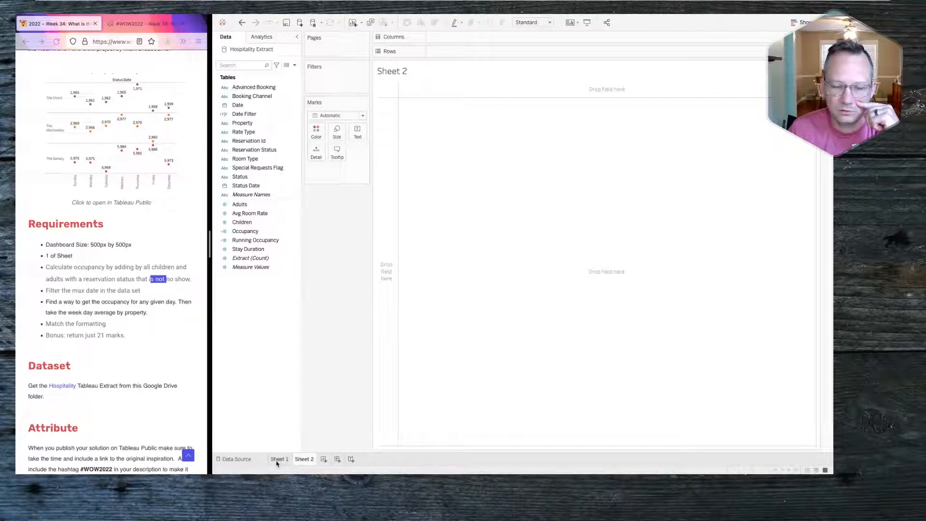
{"action": "left_click", "coordinate": [281, 459]}
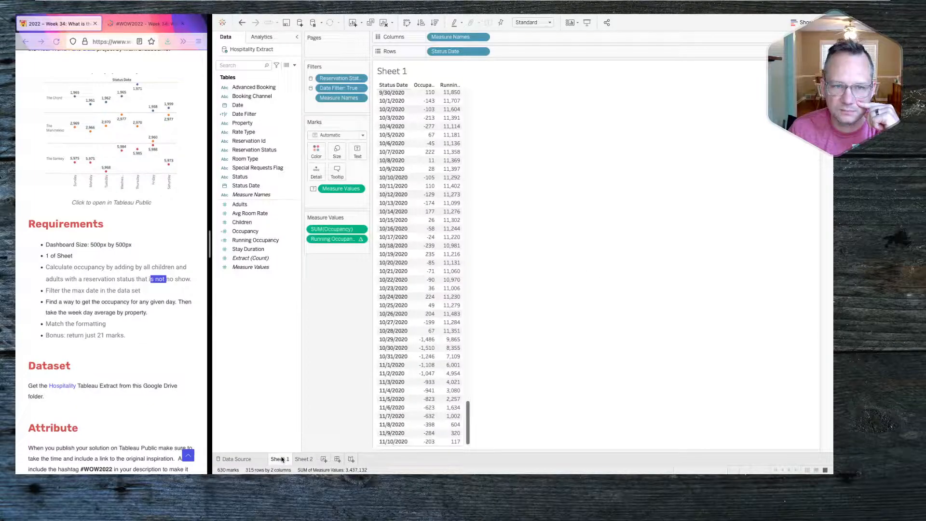
{"action": "left_click", "coordinate": [303, 459]}
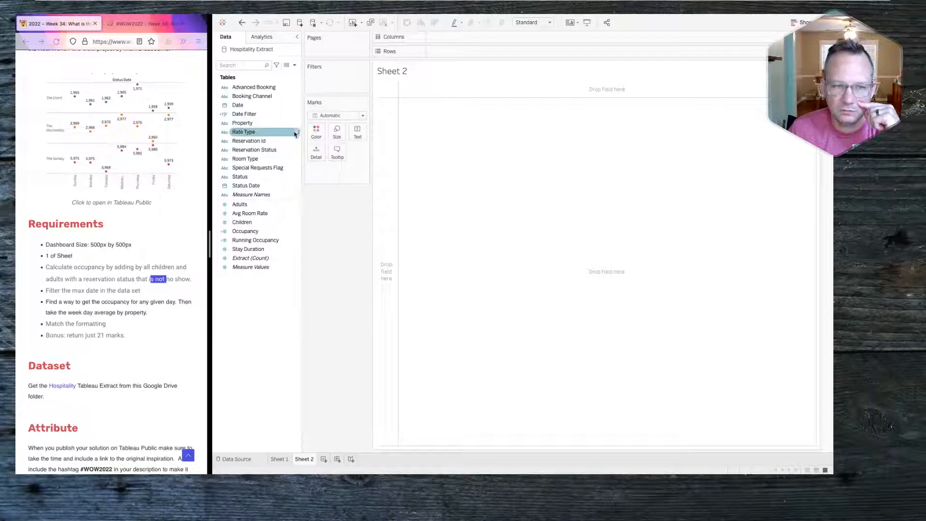
{"action": "left_click", "coordinate": [263, 186]}
{"action": "left_click_drag", "start_coordinate": [266, 189], "coordinate": [484, 38]}
{"action": "left_click", "coordinate": [483, 37]}
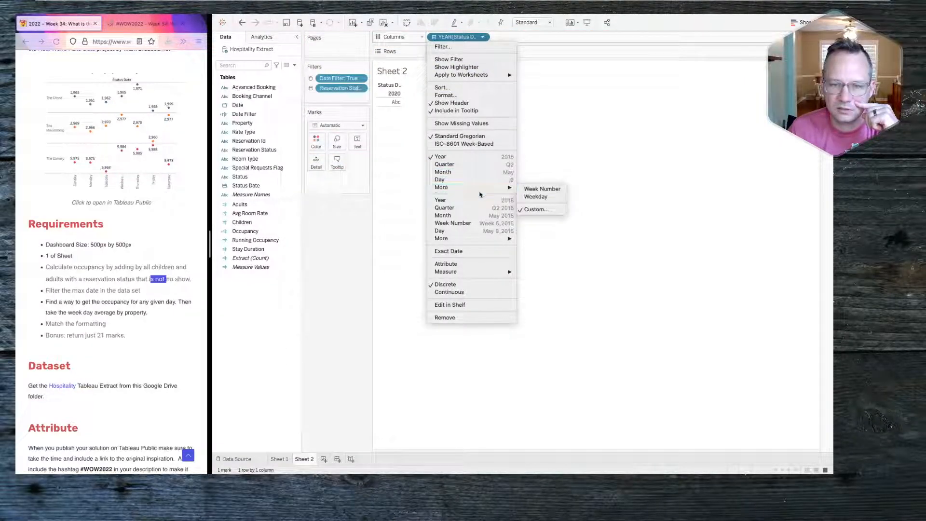
{"action": "left_click", "coordinate": [535, 197]}
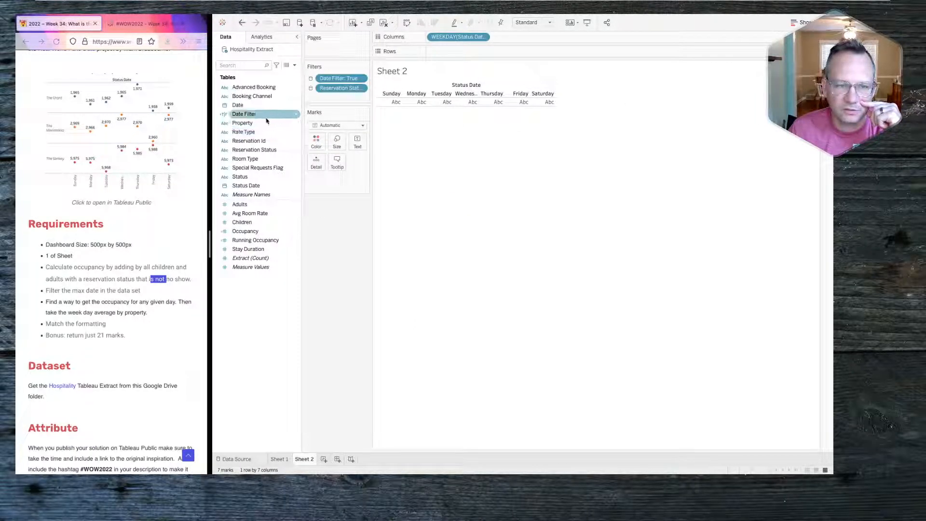
{"action": "left_click_drag", "start_coordinate": [247, 124], "coordinate": [471, 51]}
{"action": "left_click", "coordinate": [246, 185]}
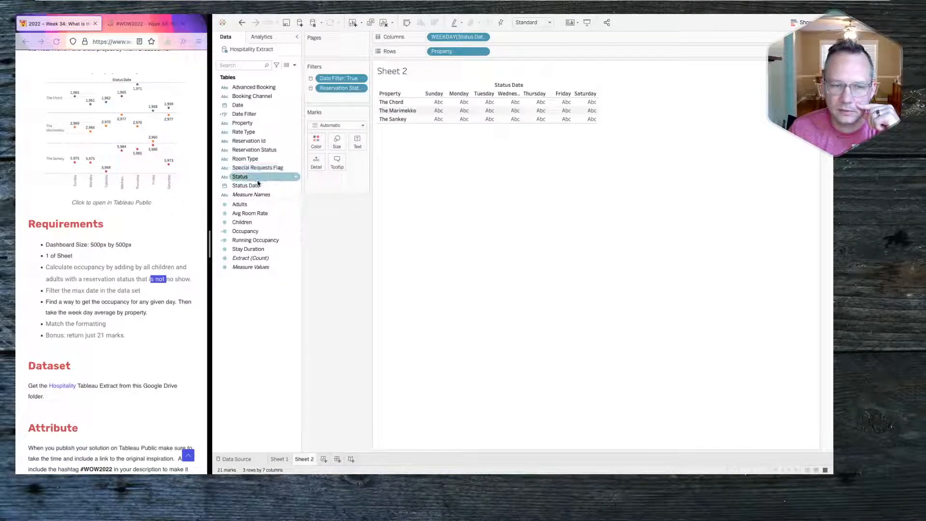
Step: Try Running Occupancy as text in the property-by-weekday table, compare it with the target chart, and remove it
{"action": "left_click", "coordinate": [258, 241]}
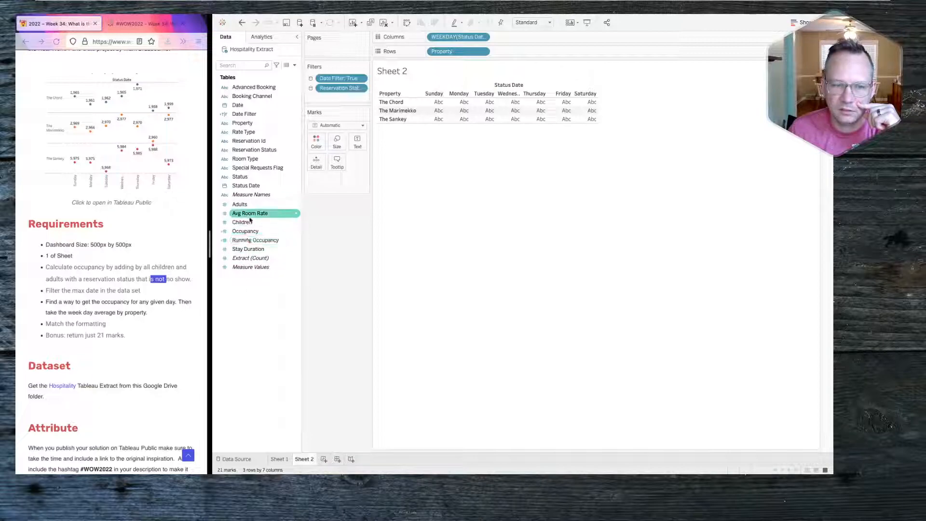
{"action": "left_click_drag", "start_coordinate": [256, 244], "coordinate": [360, 145]}
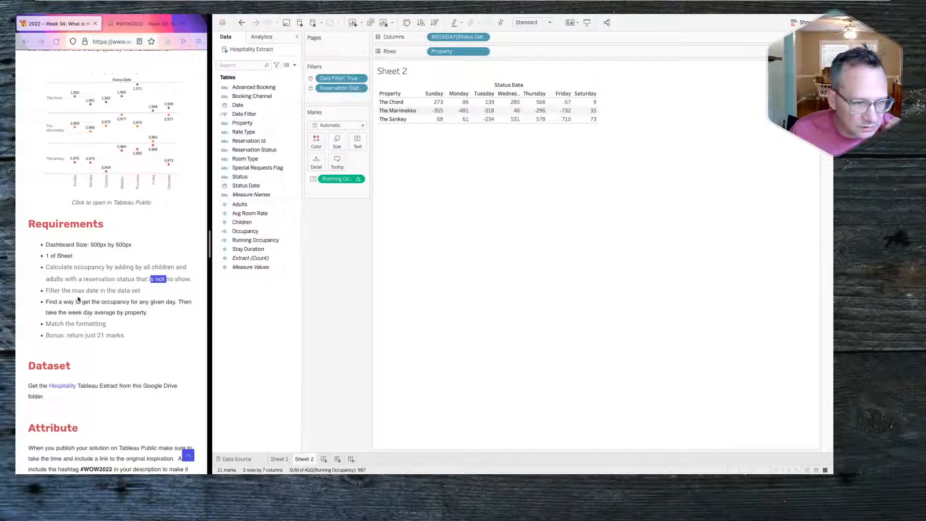
{"action": "scroll", "coordinate": [62, 305], "scroll_direction": "up", "scroll_amount": 6}
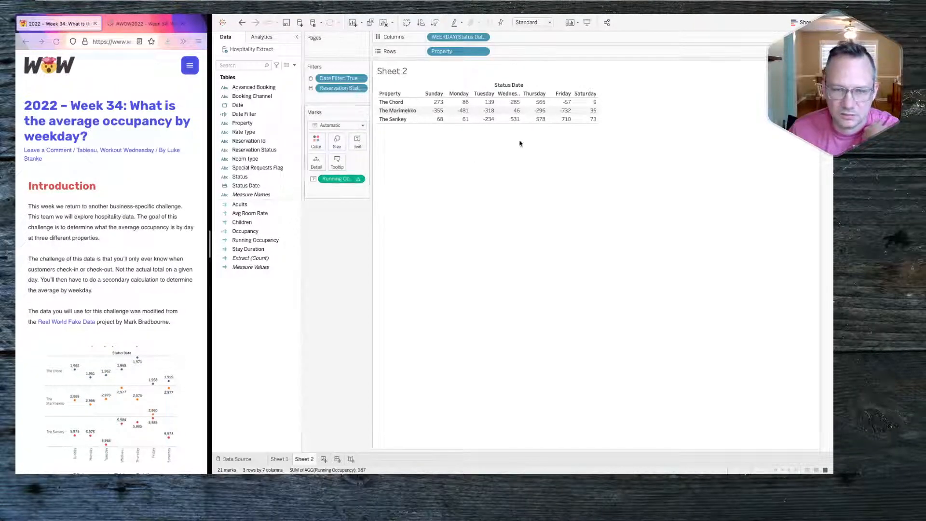
{"action": "left_click_drag", "start_coordinate": [340, 179], "coordinate": [339, 215]}
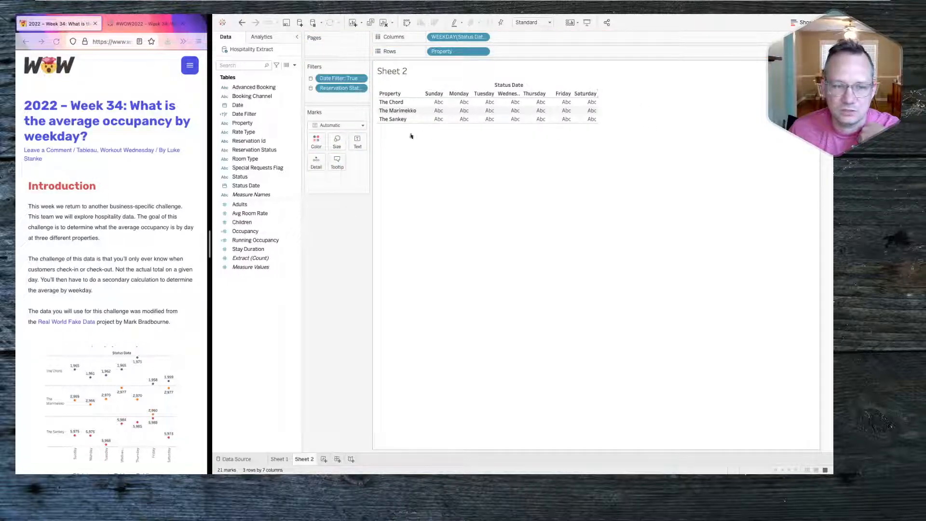
{"action": "left_click", "coordinate": [261, 241]}
{"action": "right_click", "coordinate": [261, 243]}
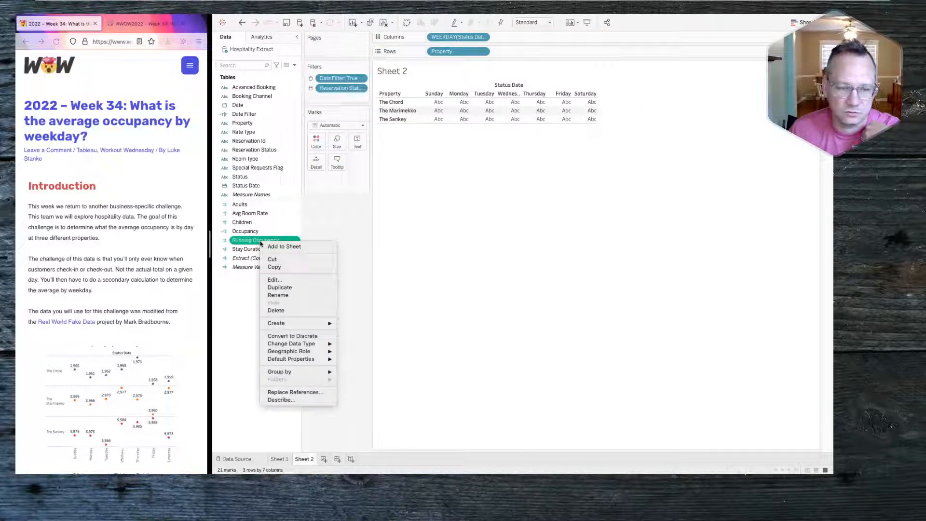
{"action": "mouse_move", "coordinate": [285, 323]}
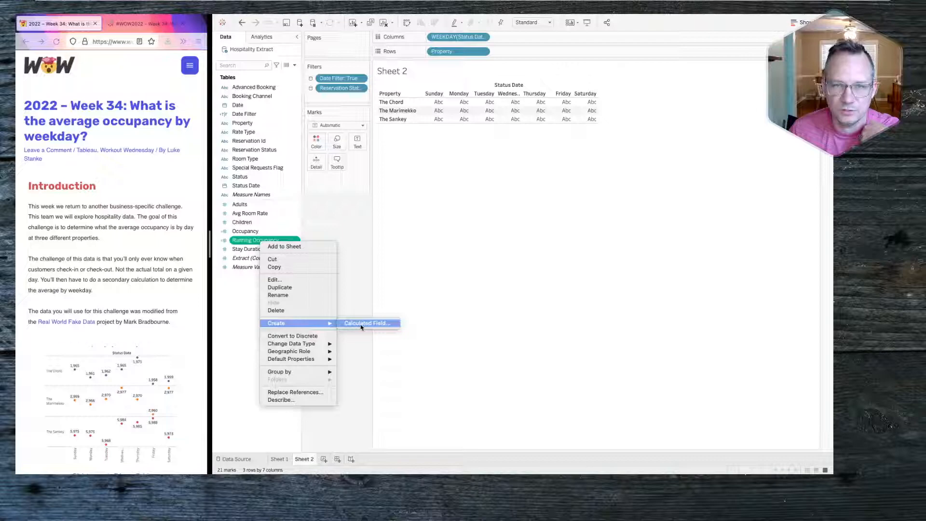
{"action": "left_click", "coordinate": [408, 223]}
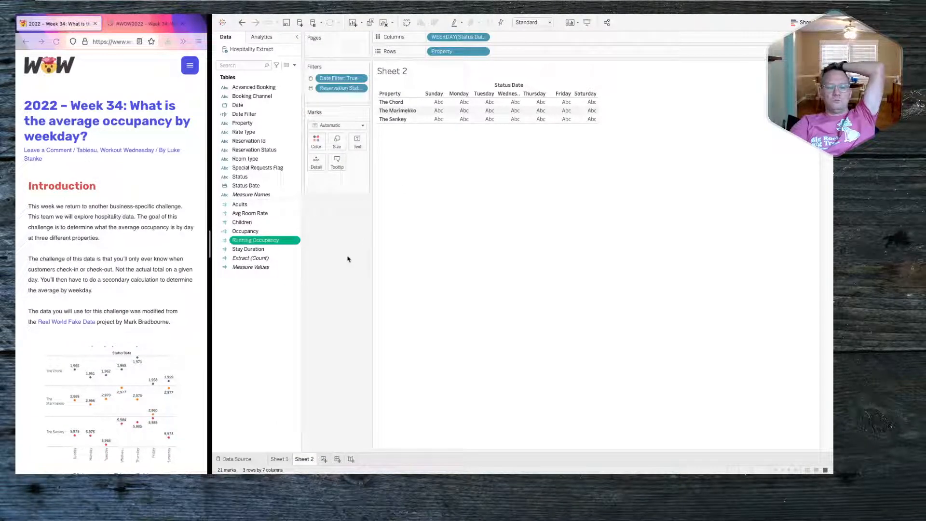
{"action": "left_click_drag", "start_coordinate": [269, 239], "coordinate": [358, 143]}
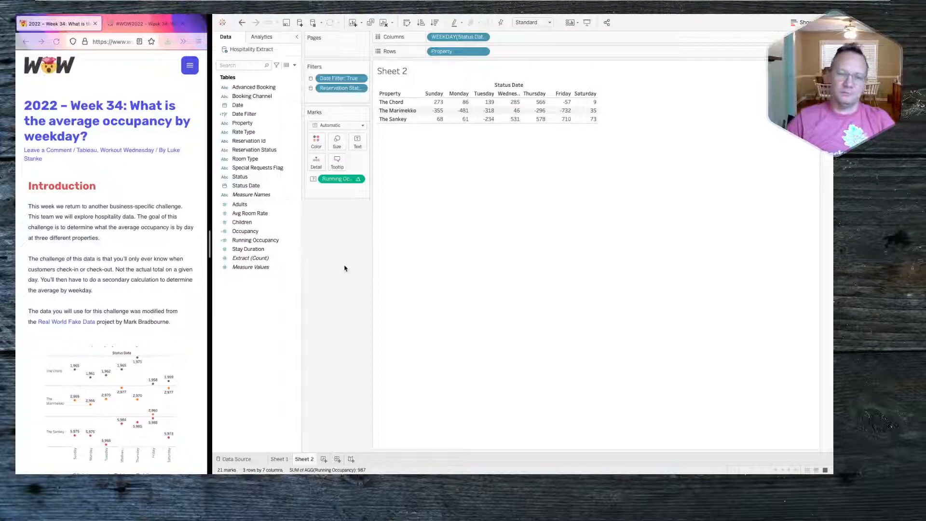
{"action": "left_click_drag", "start_coordinate": [340, 179], "coordinate": [337, 214]}
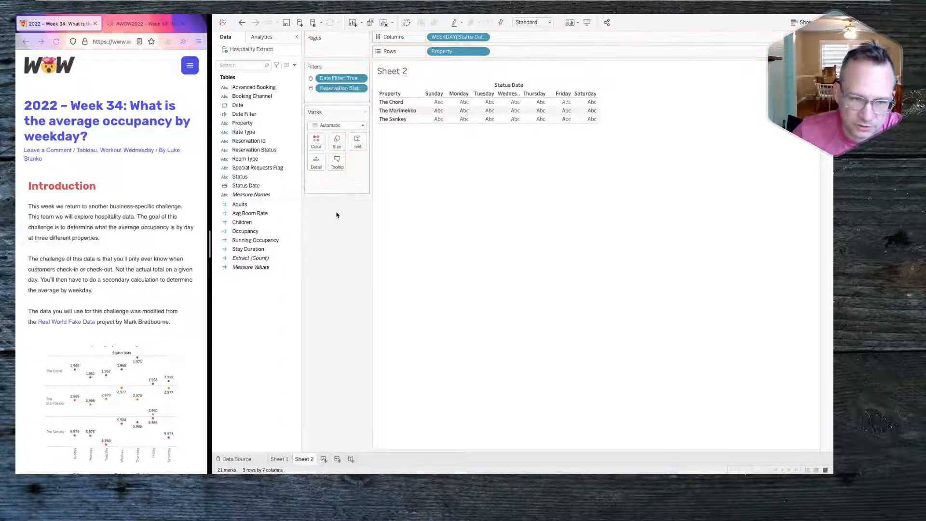
Step: Create a calculated field from Running Occupancy with the formula WINDOW_AVG([Running Occupancy])
{"action": "left_click", "coordinate": [282, 241]}
{"action": "right_click", "coordinate": [276, 242]}
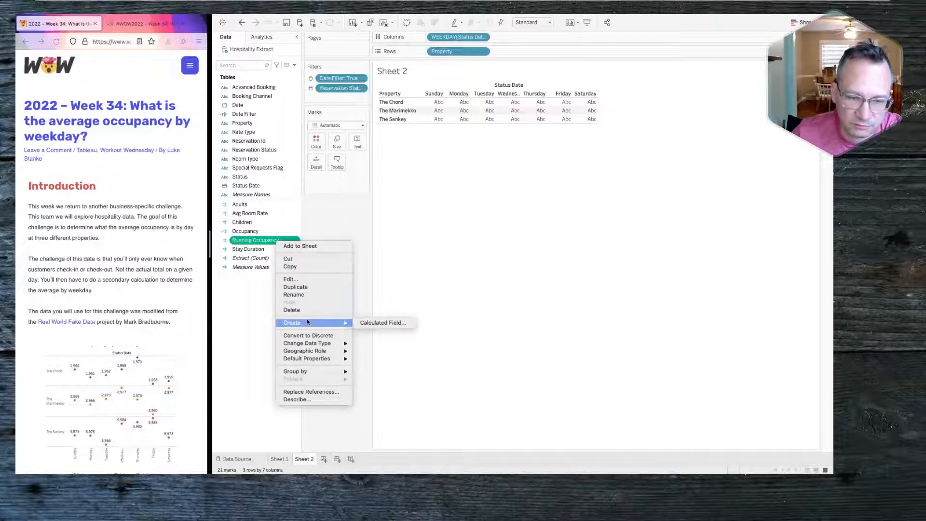
{"action": "left_click", "coordinate": [359, 323]}
{"action": "left_click", "coordinate": [431, 155]}
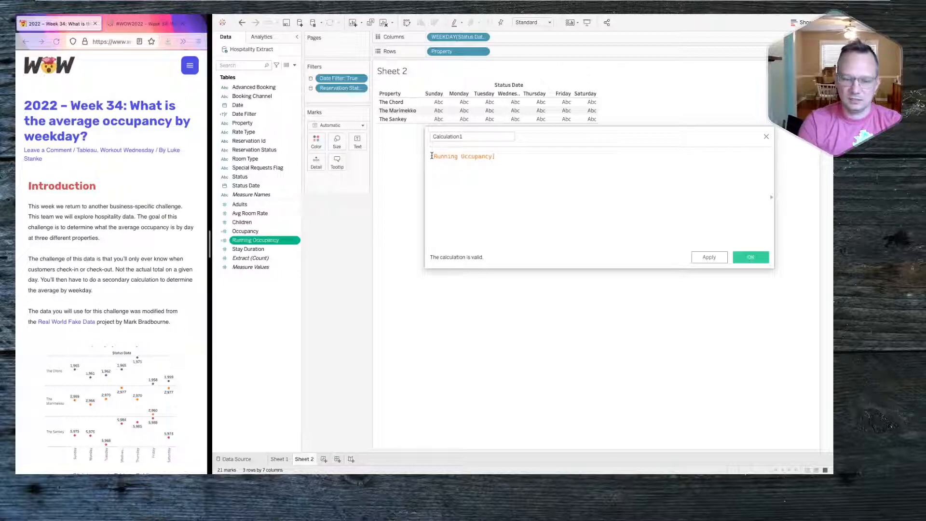
{"action": "type", "text": "window"}
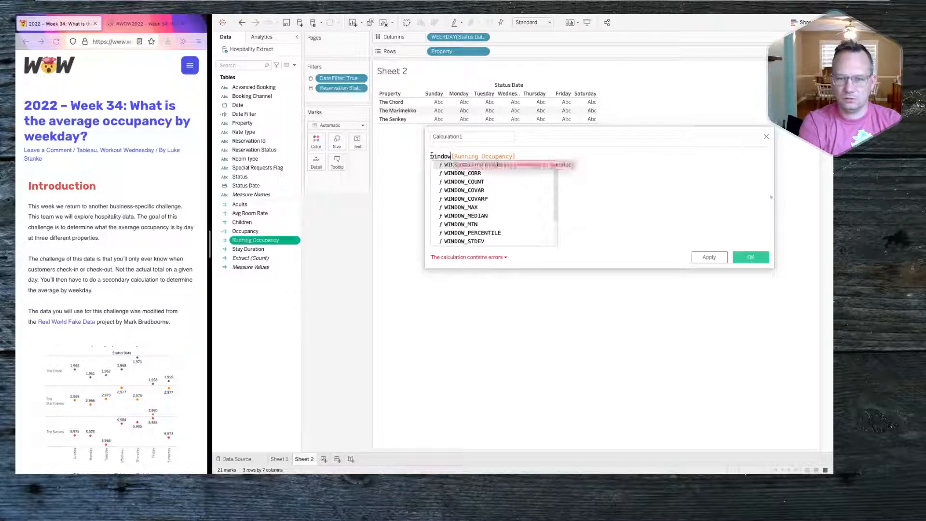
{"action": "key", "text": "Return"}
{"action": "key", "text": "Delete"}
{"action": "key", "text": "Delete"}
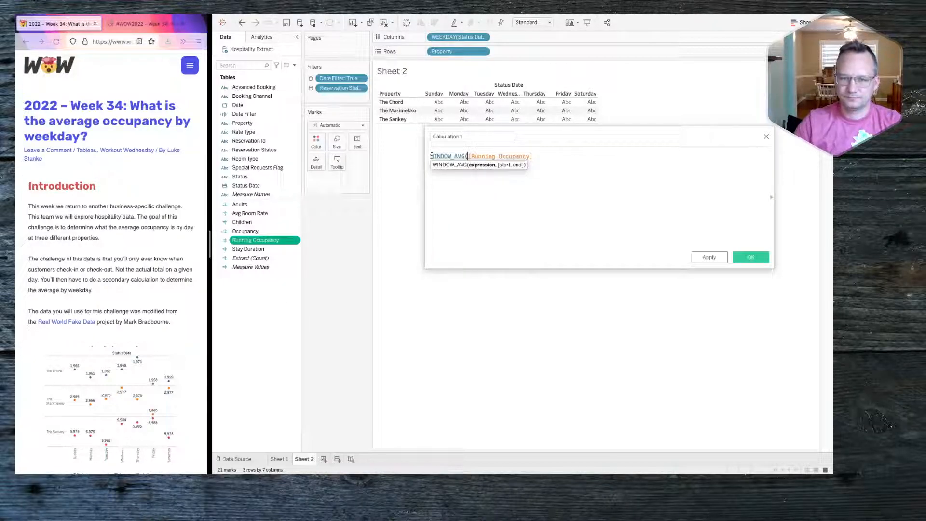
{"action": "left_click", "coordinate": [540, 157]}
{"action": "type", "text": ")"}
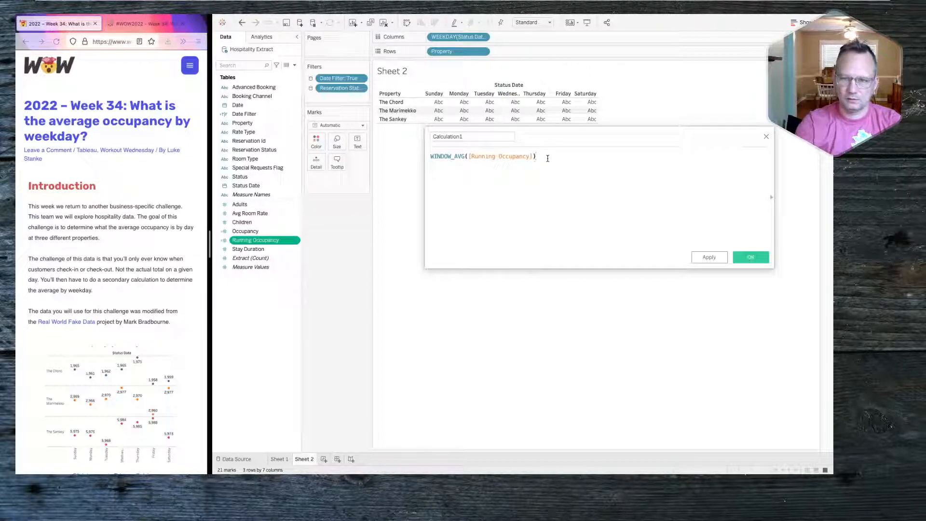
Step: Name the calculated field Avg Weekday Occupancy and save it
{"action": "left_click", "coordinate": [474, 136]}
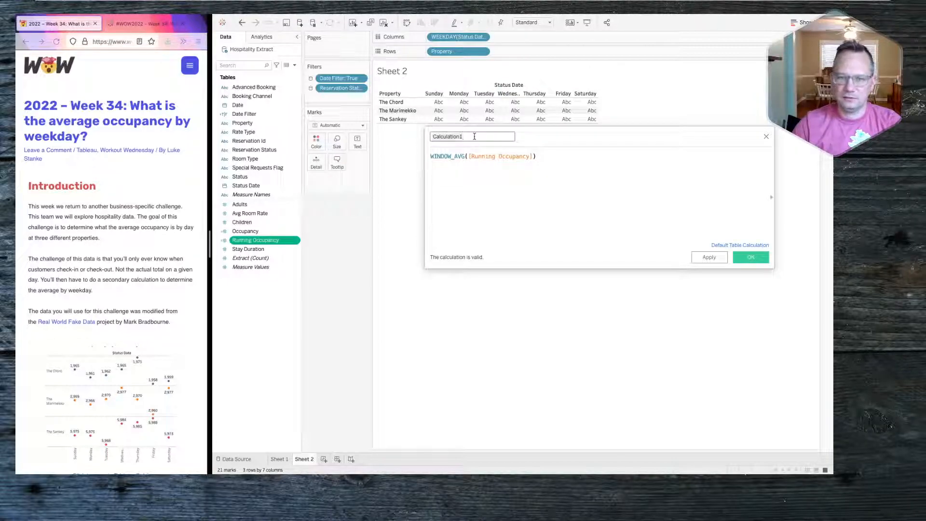
{"action": "type", "text": "Avg "}
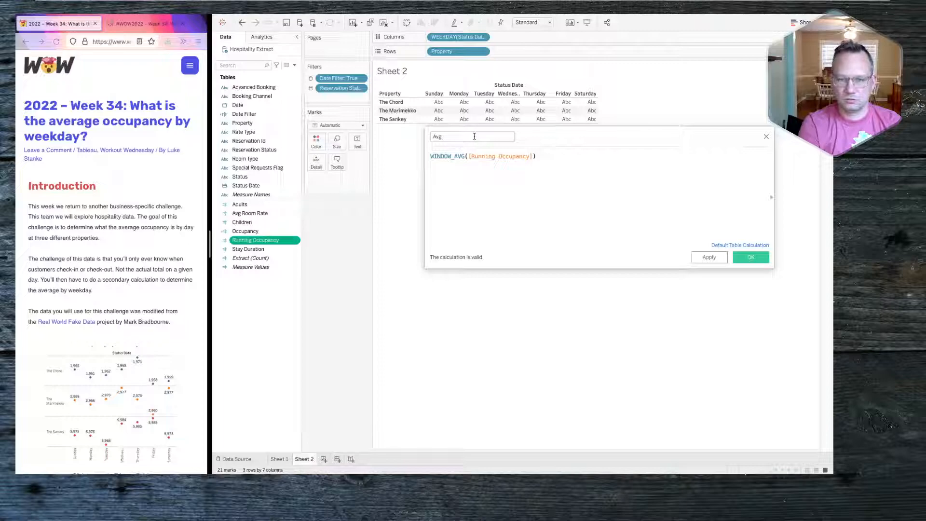
{"action": "type", "text": "Weekd"}
{"action": "key", "text": "BackSpace"}
{"action": "type", "text": "kday O"}
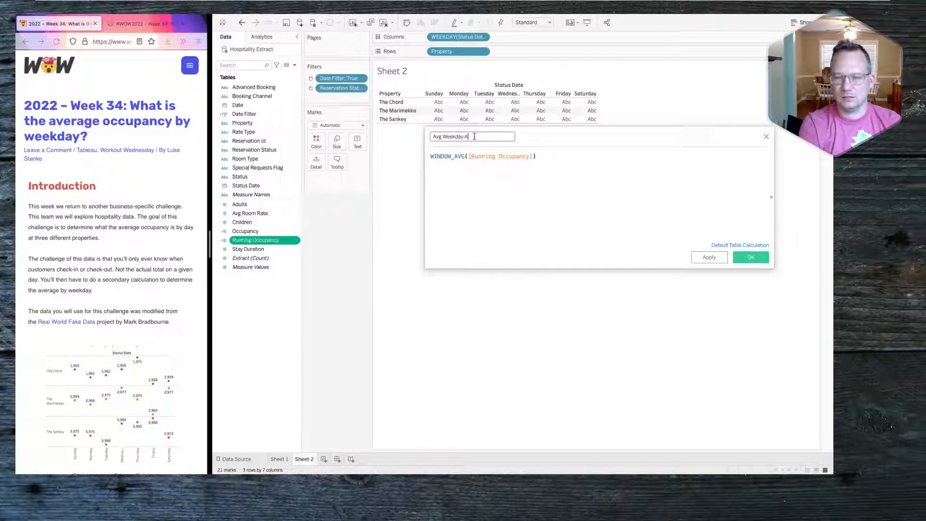
{"action": "type", "text": "ccupancy"}
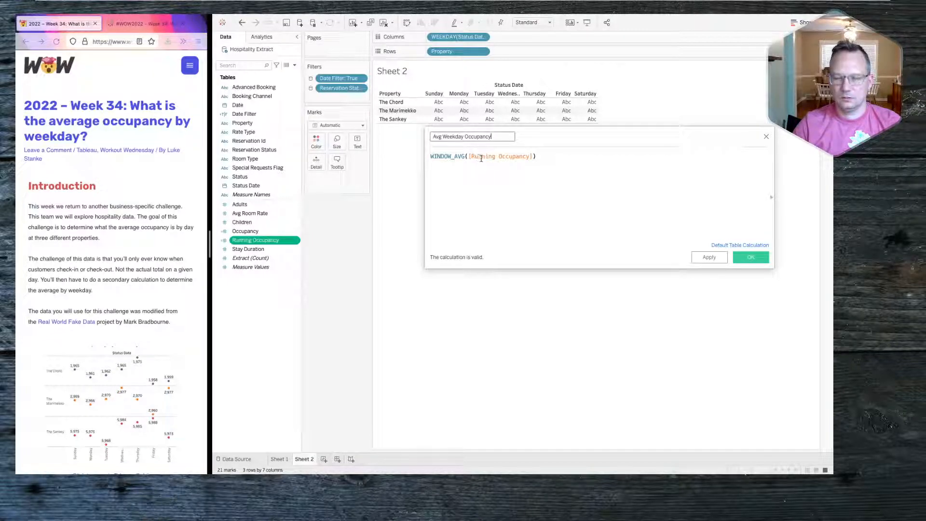
{"action": "left_click", "coordinate": [750, 258]}
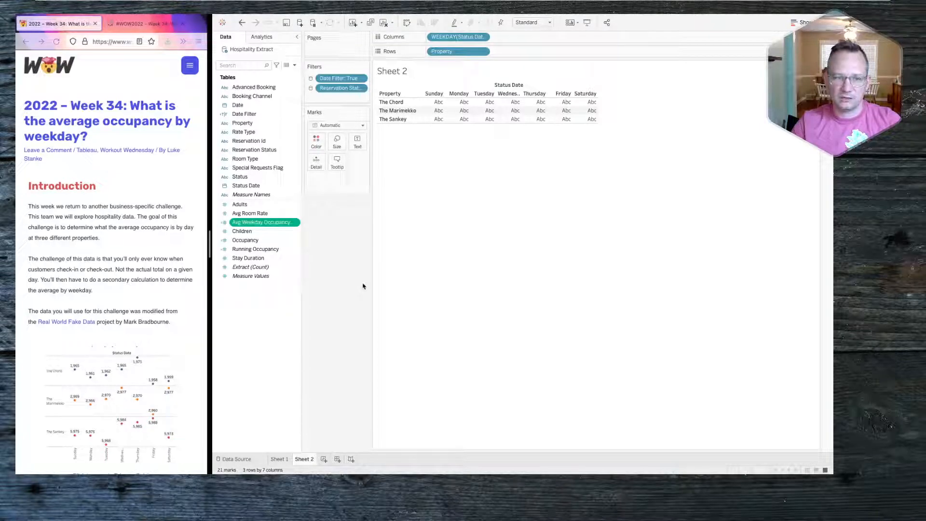
Step: Add Status Date to Detail as an exact date, and place Avg Weekday Occupancy on Rows after Property
{"action": "left_click", "coordinate": [261, 204], "text": "ctrl"}
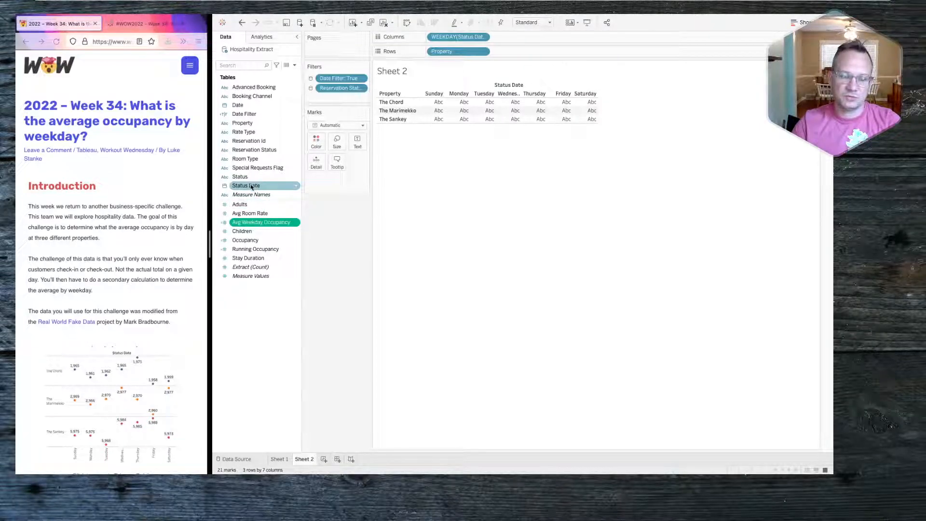
{"action": "mouse_move", "coordinate": [251, 186]}
{"action": "left_mouse_down"}
{"action": "mouse_move", "coordinate": [396, 168]}
{"action": "mouse_move", "coordinate": [316, 160]}
{"action": "mouse_move", "coordinate": [244, 201]}
{"action": "mouse_move", "coordinate": [245, 189]}
{"action": "left_mouse_up"}
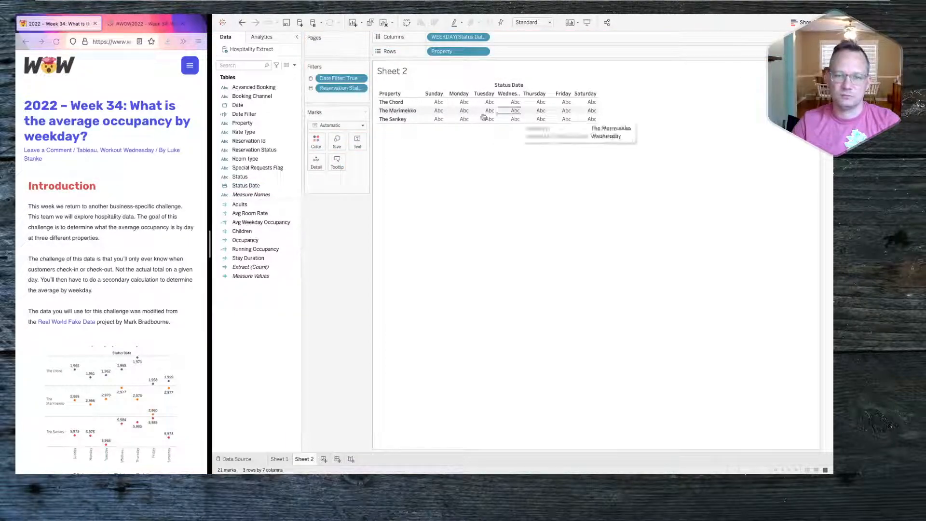
{"action": "left_click_drag", "start_coordinate": [248, 191], "coordinate": [312, 164]}
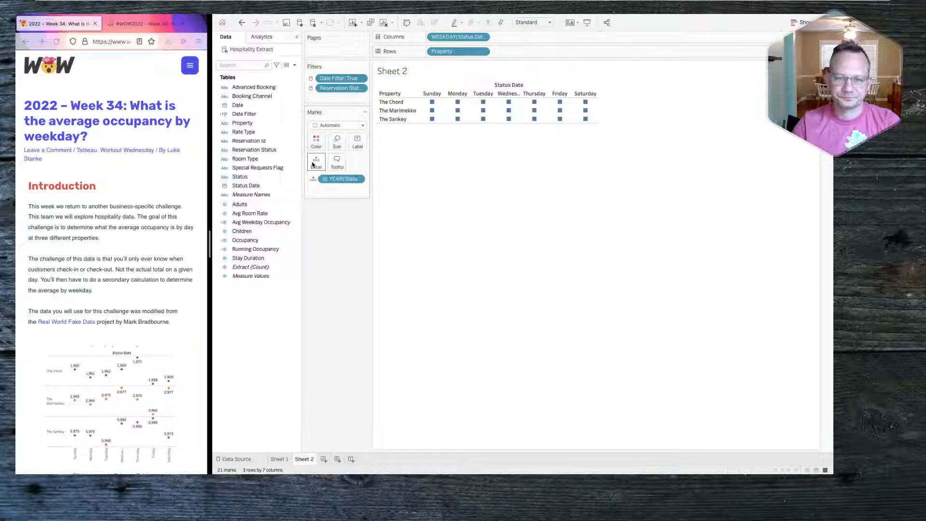
{"action": "left_click", "coordinate": [358, 178]}
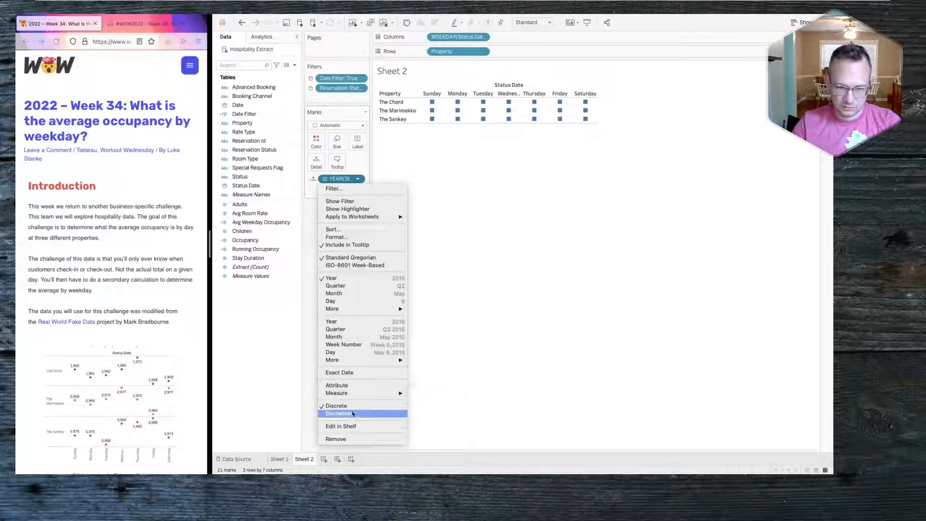
{"action": "left_click", "coordinate": [345, 374]}
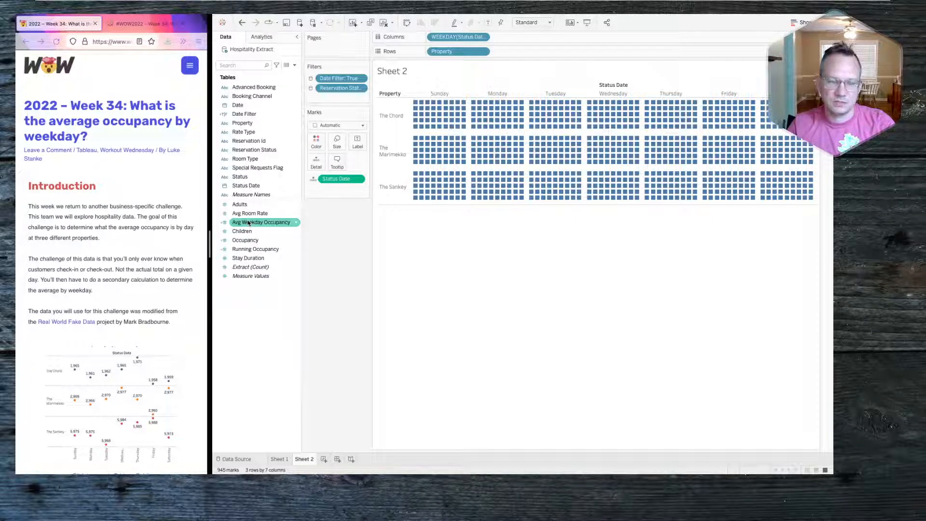
{"action": "left_click_drag", "start_coordinate": [248, 223], "coordinate": [510, 53]}
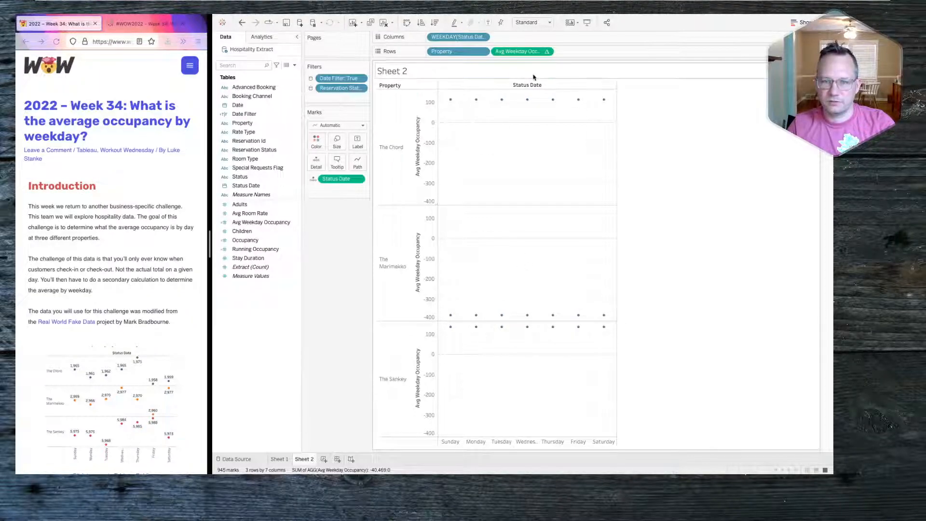
Step: Review the table calculation settings of Avg Weekday Occupancy on Rows, and close them without changes
{"action": "left_click", "coordinate": [547, 52]}
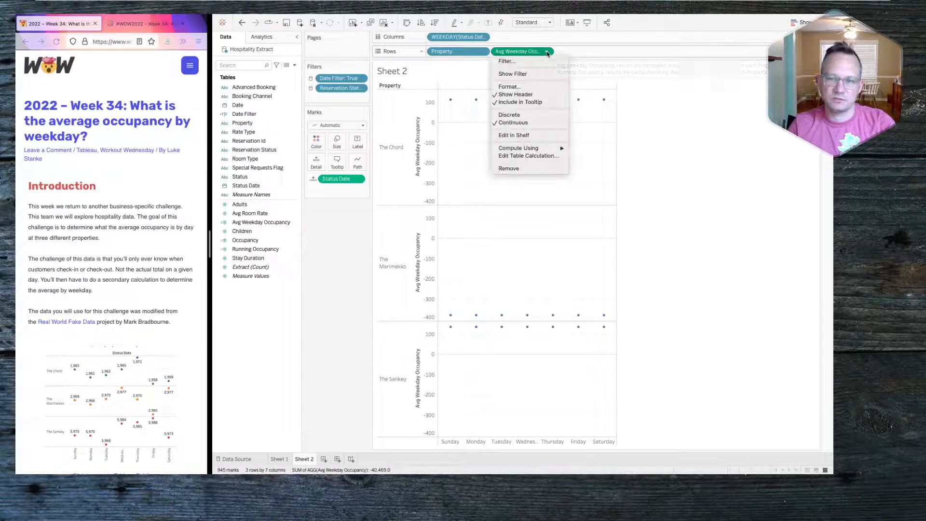
{"action": "left_click", "coordinate": [545, 155]}
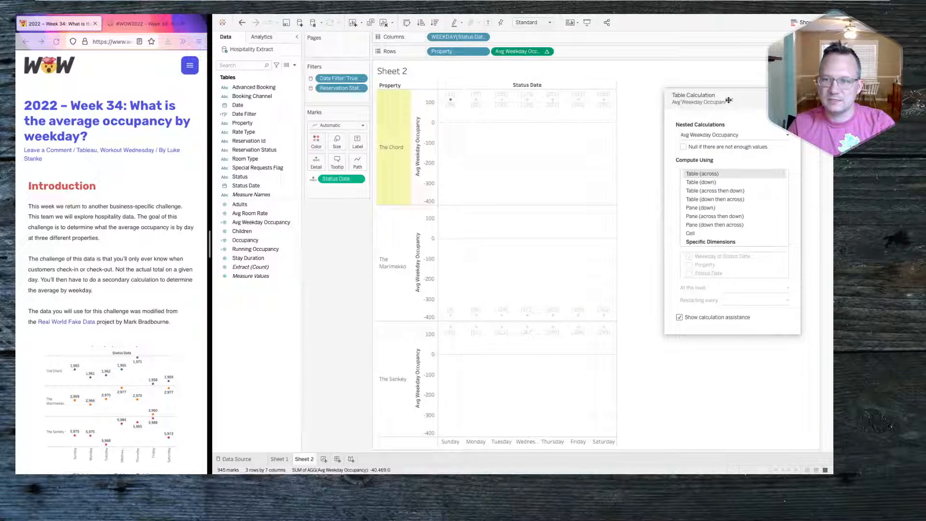
{"action": "left_click_drag", "start_coordinate": [725, 102], "coordinate": [509, 103]}
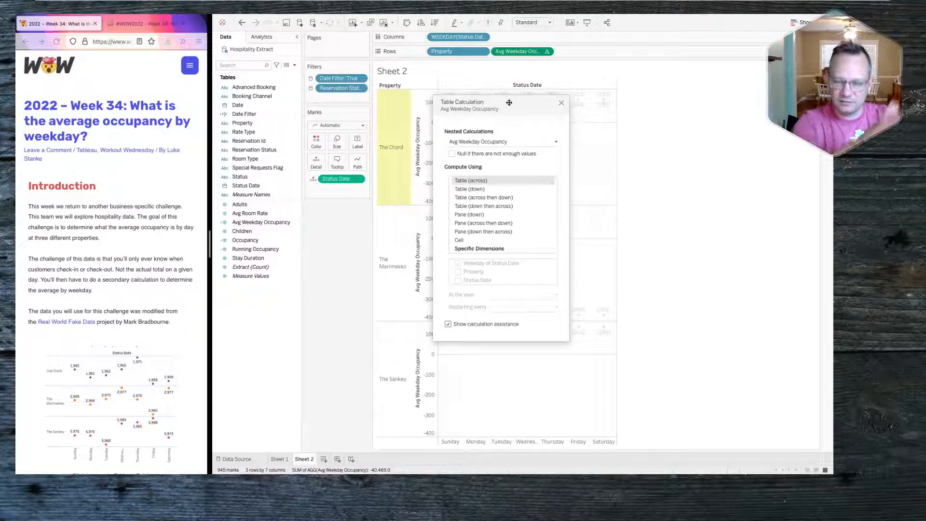
{"action": "left_click", "coordinate": [561, 105]}
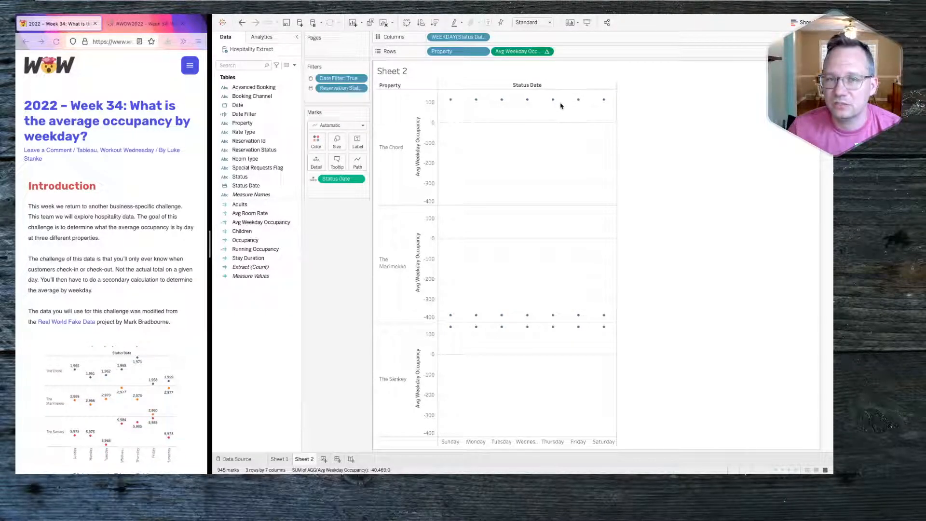
Step: Open the Avg Weekday Occupancy formula for editing and examine its nested Running Occupancy reference
{"action": "right_click", "coordinate": [261, 222]}
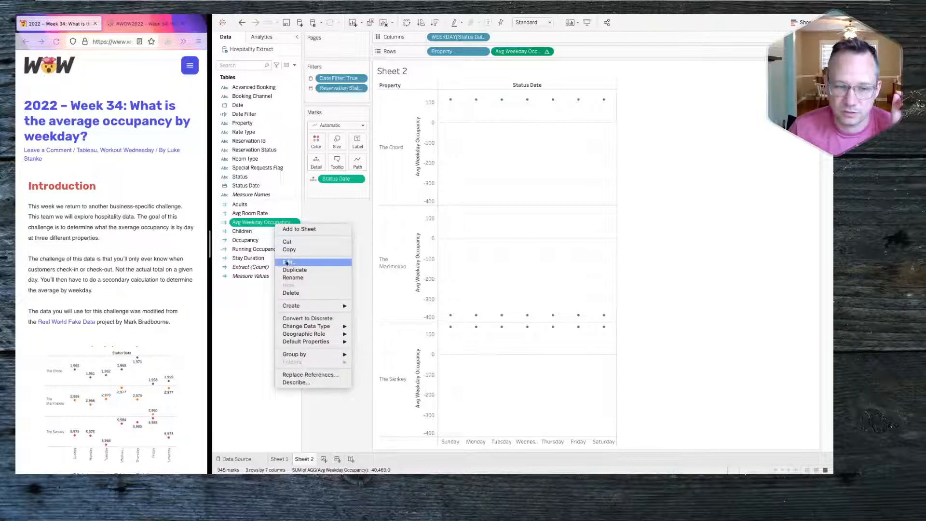
{"action": "left_click", "coordinate": [287, 262]}
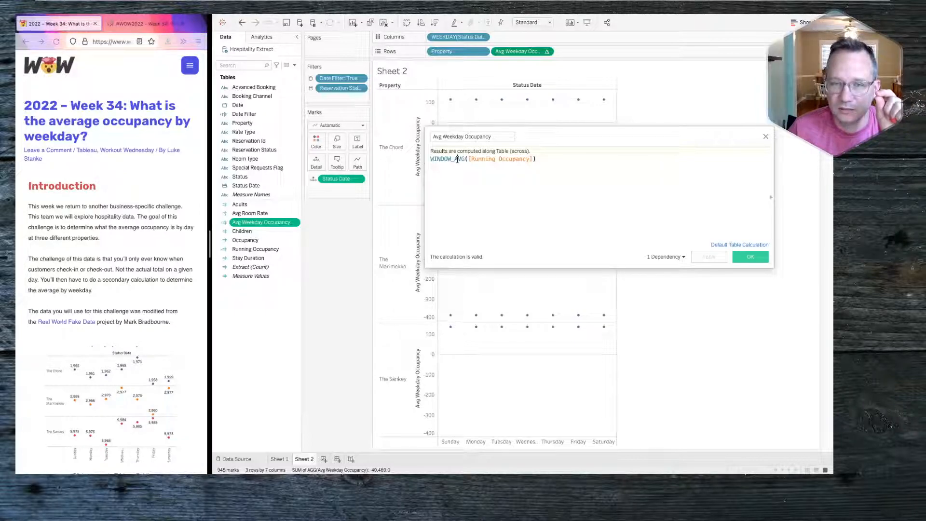
{"action": "left_click", "coordinate": [504, 159]}
{"action": "left_click_drag", "start_coordinate": [473, 159], "coordinate": [517, 160]}
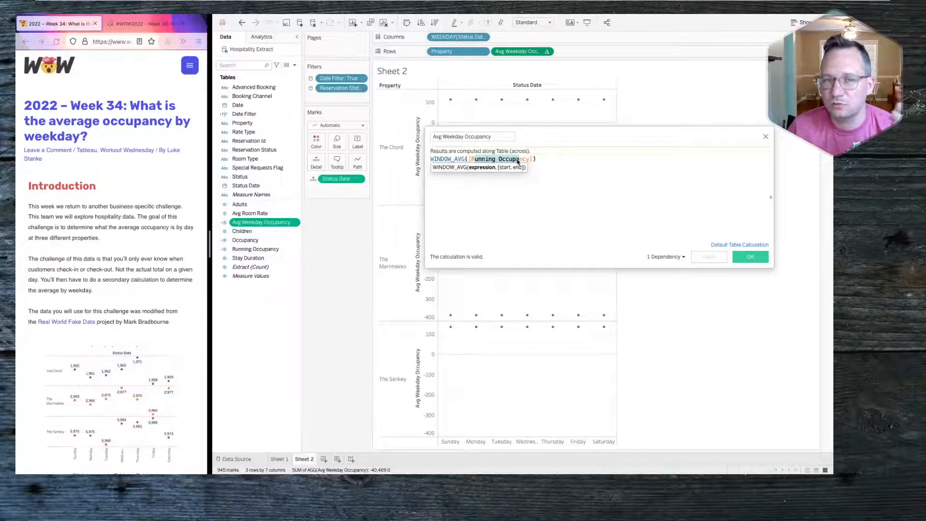
{"action": "left_click", "coordinate": [554, 162]}
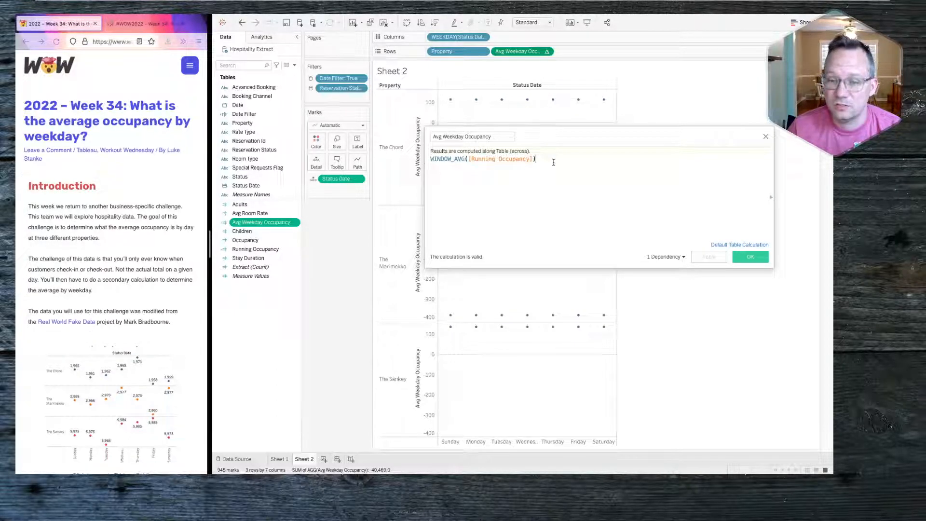
Step: Write the comment // WINDOW_AVG(RUNNING_SUM(SUM(OCCUPANCY)) below the Avg Weekday Occupancy formula, leaving a blank line between them
{"action": "key", "text": "Return"}
{"action": "type", "text": "//"}
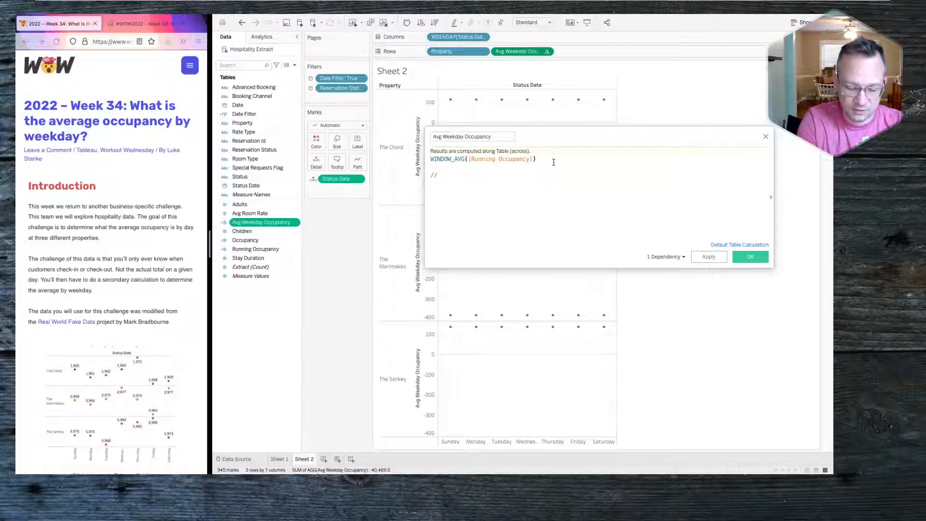
{"action": "key", "text": "Return"}
{"action": "type", "text": "WINDOW_AVG("}
{"action": "key", "text": "BackSpace"}
{"action": "key", "text": "BackSpace"}
{"action": "key", "text": "BackSpace"}
{"action": "type", "text": "VG([Ru"}
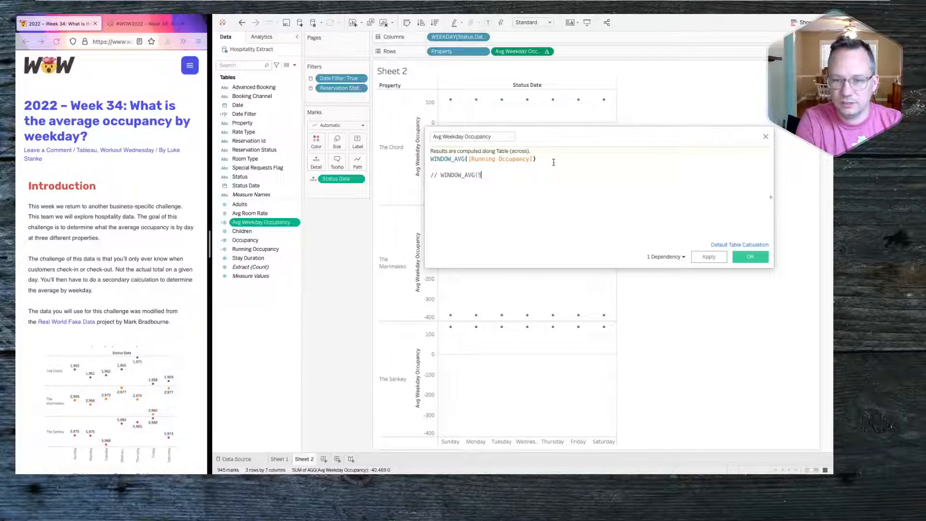
{"action": "type", "text": "nnin"}
{"action": "key", "text": "BackSpace"}
{"action": "key", "text": "BackSpace"}
{"action": "key", "text": "BackSpace"}
{"action": "key", "text": "BackSpace"}
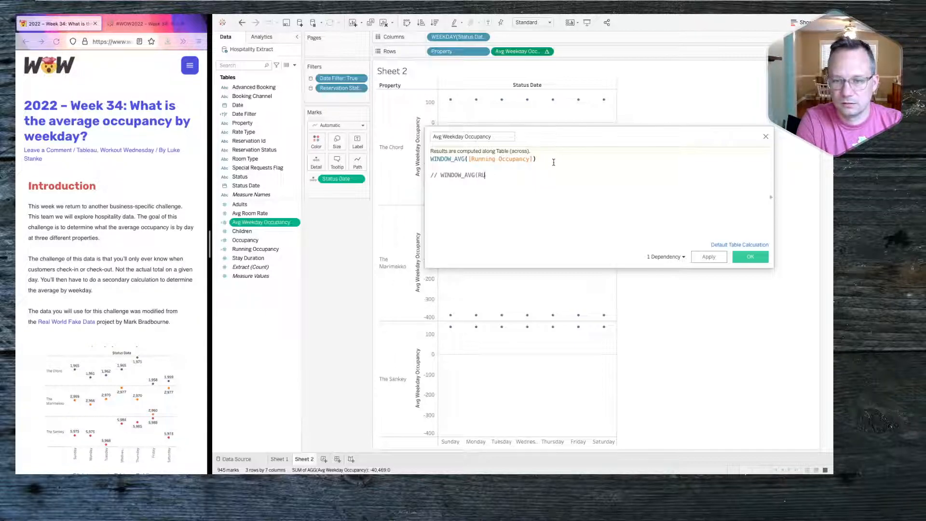
{"action": "type", "text": "NNING"}
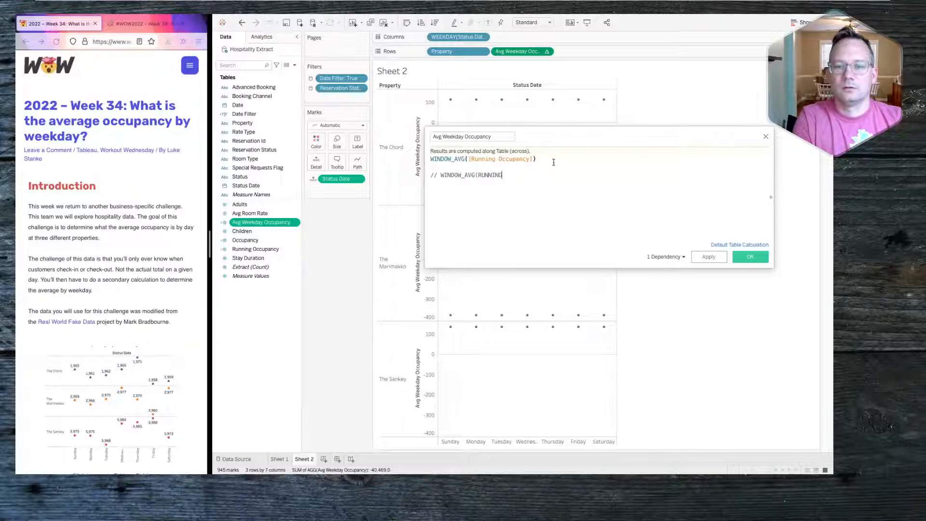
{"action": "type", "text": "_SUM(SU"}
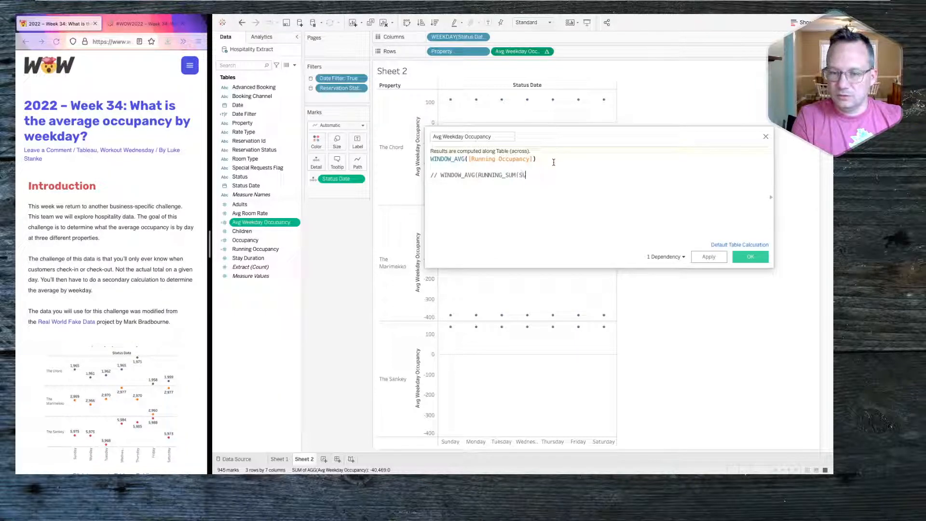
{"action": "type", "text": "M("}
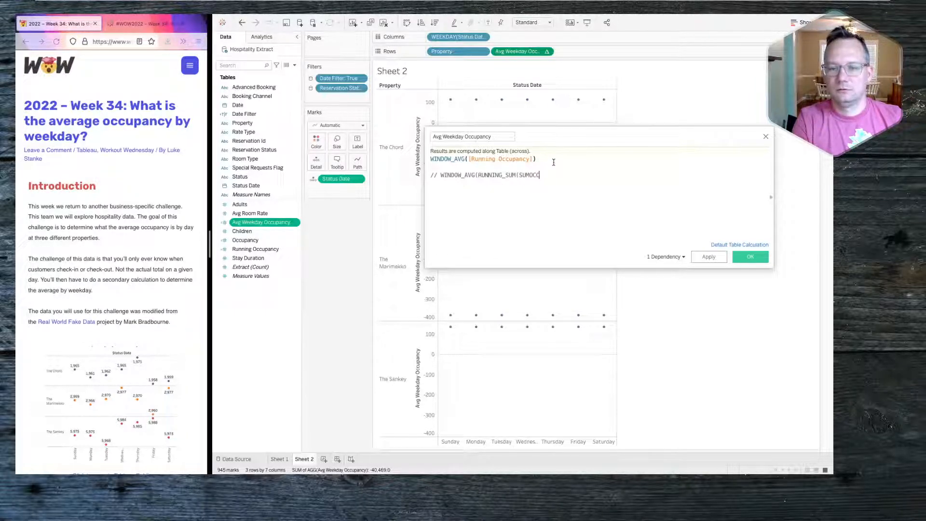
{"action": "type", "text": "OCCU"}
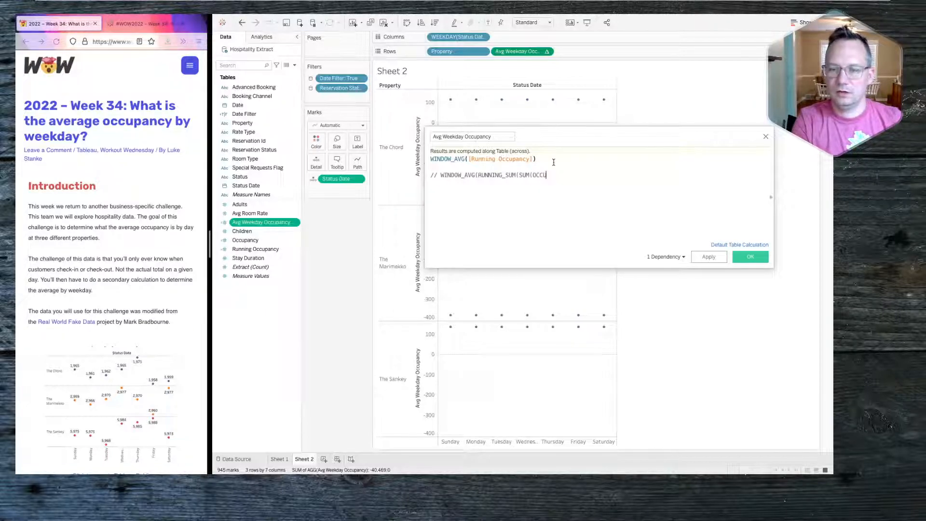
{"action": "type", "text": "PANCY)"}
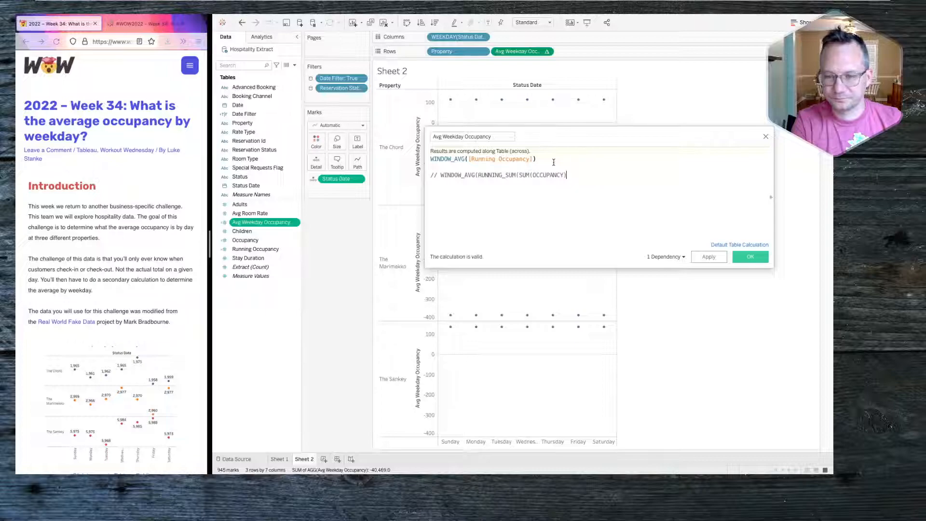
{"action": "type", "text": ")"}
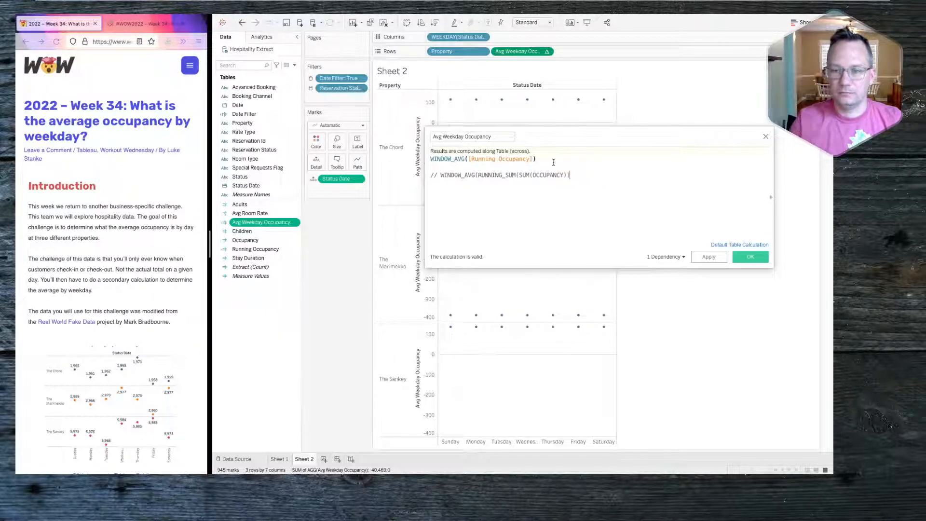
{"action": "left_click_drag", "start_coordinate": [441, 159], "coordinate": [547, 174]}
{"action": "left_click", "coordinate": [456, 176]}
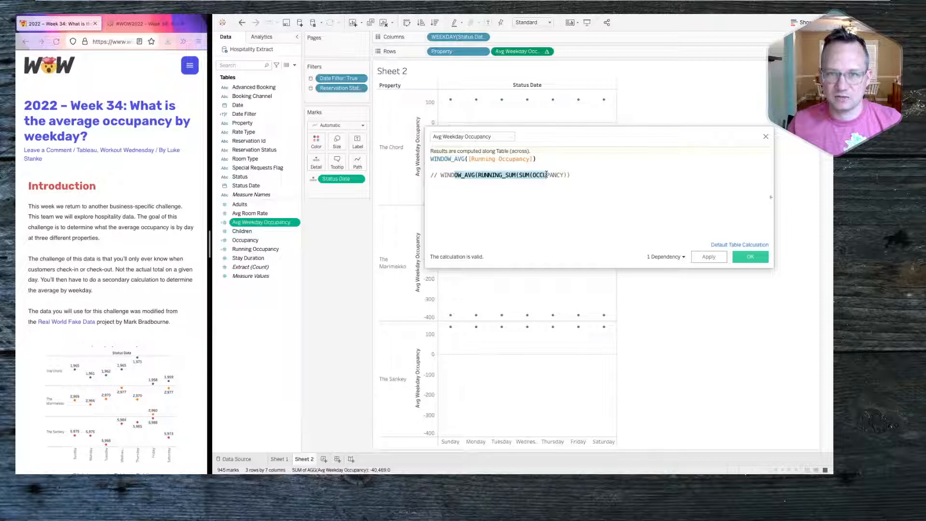
{"action": "left_click", "coordinate": [593, 176]}
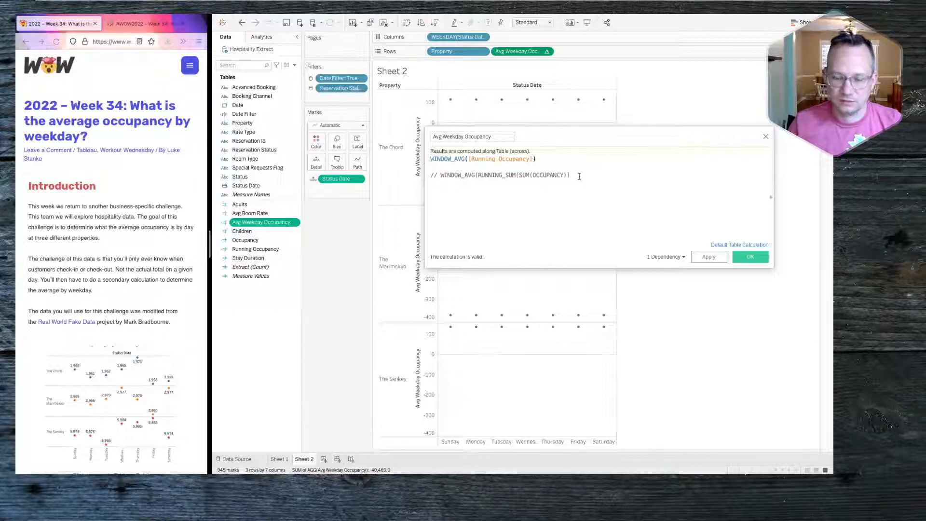
Step: Complete the final closing parenthesis of the WINDOW_AVG comment, examine its nested functions, and close the Avg Weekday Occupancy formula without saving
{"action": "type", "text": ")"}
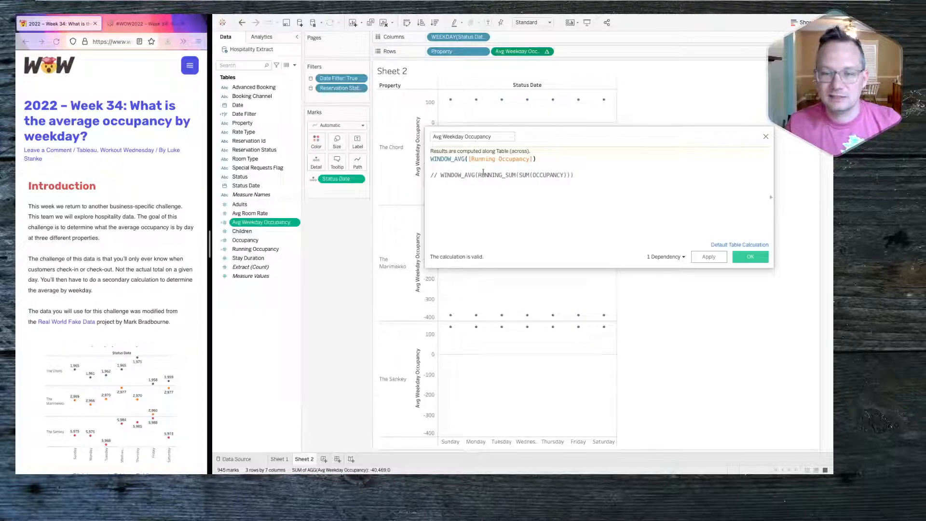
{"action": "left_click", "coordinate": [471, 176]}
{"action": "left_click", "coordinate": [528, 176]}
{"action": "left_click", "coordinate": [586, 175]}
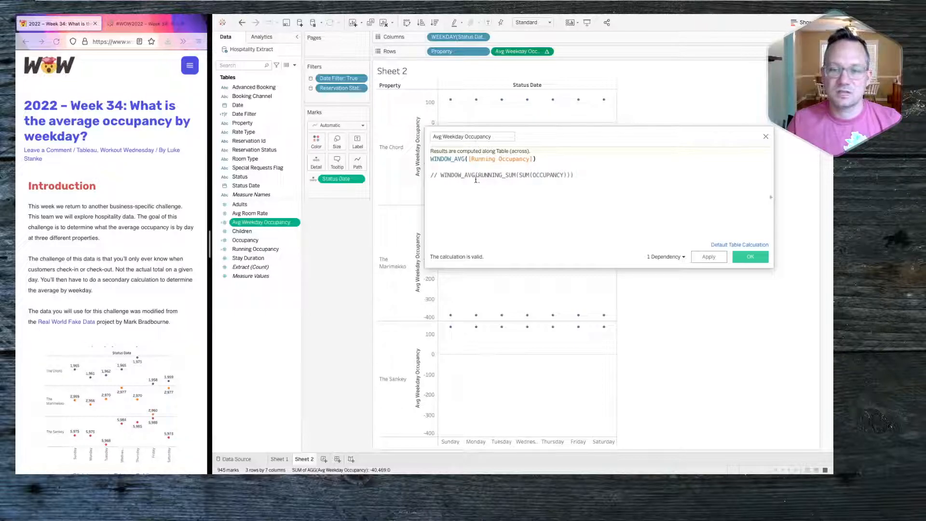
{"action": "left_click", "coordinate": [450, 176], "text": "shift"}
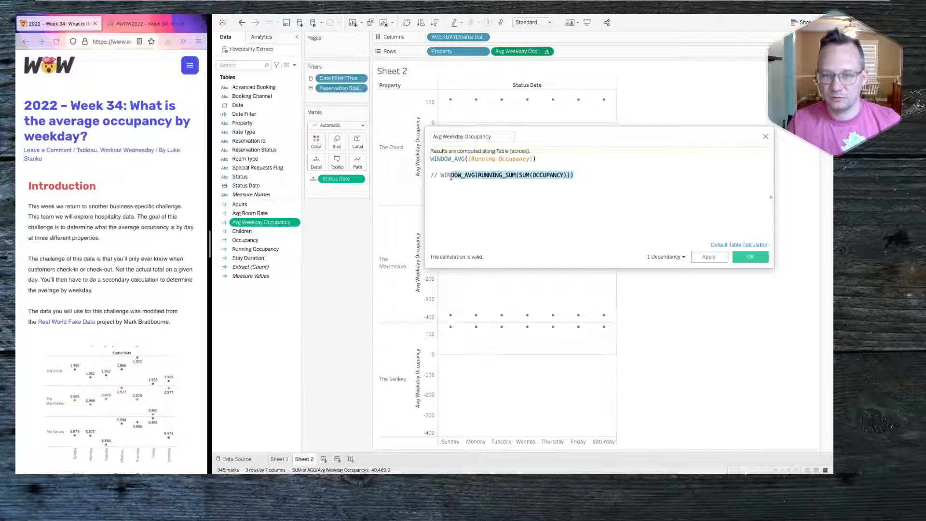
{"action": "key", "text": "Right"}
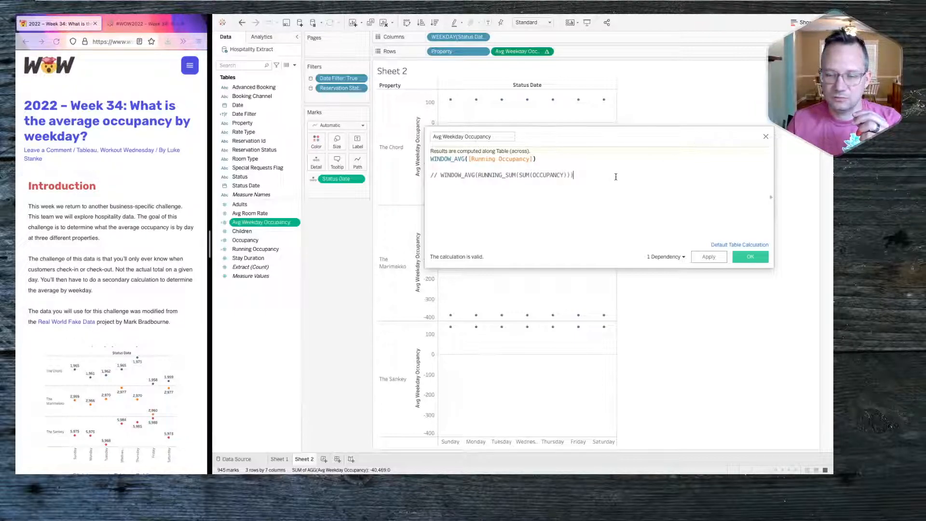
{"action": "left_click_drag", "start_coordinate": [544, 177], "coordinate": [465, 177]}
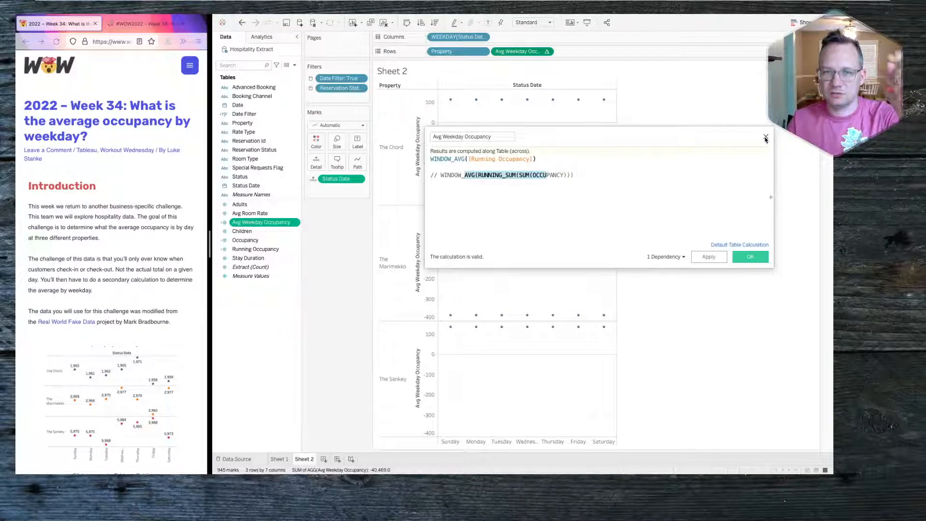
{"action": "left_click", "coordinate": [765, 138]}
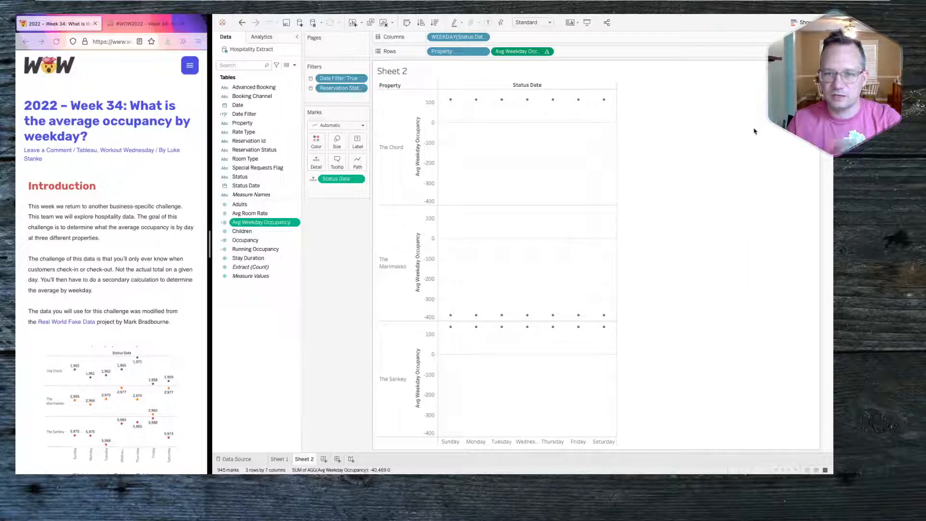
Step: Examine which nested calculations the table calculation settings of Avg Weekday Occupancy on Rows offer, and close them without changes
{"action": "left_click", "coordinate": [546, 51]}
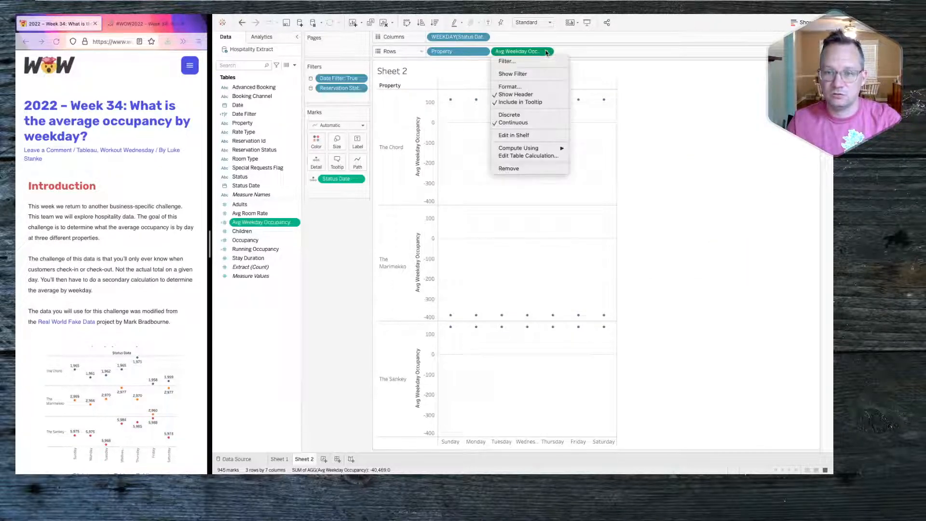
{"action": "left_click", "coordinate": [528, 156]}
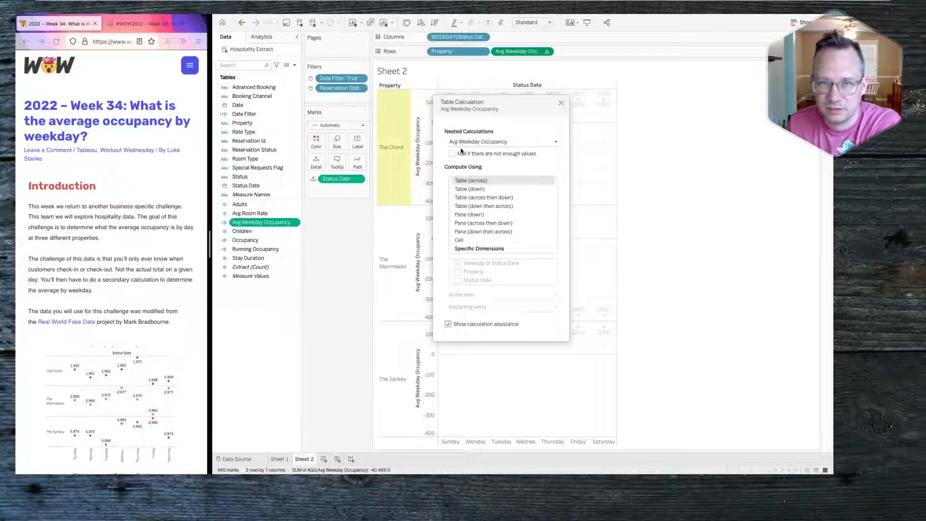
{"action": "left_click", "coordinate": [555, 142]}
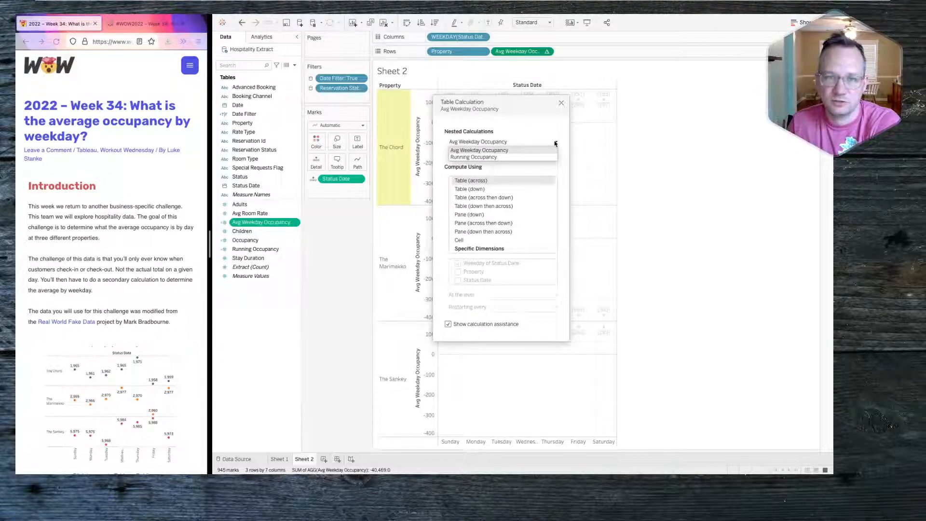
{"action": "left_click", "coordinate": [555, 143]}
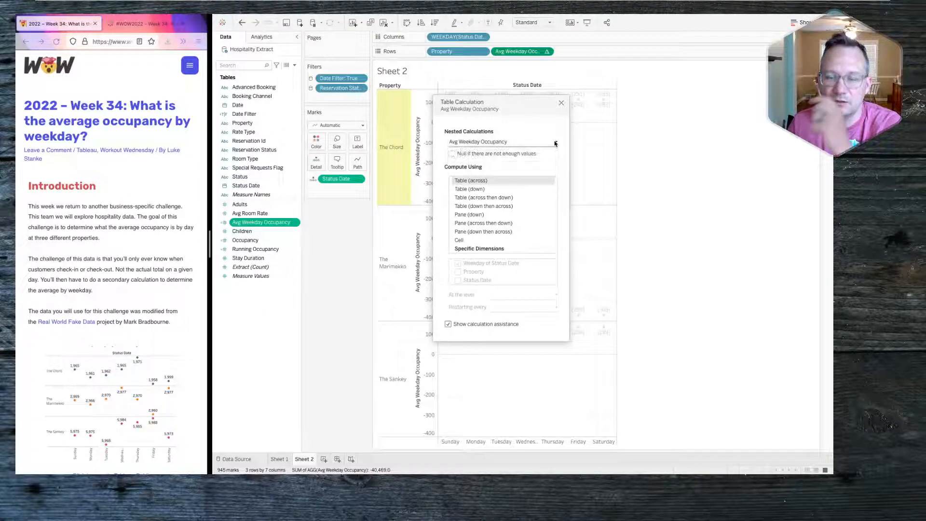
{"action": "left_click", "coordinate": [561, 103]}
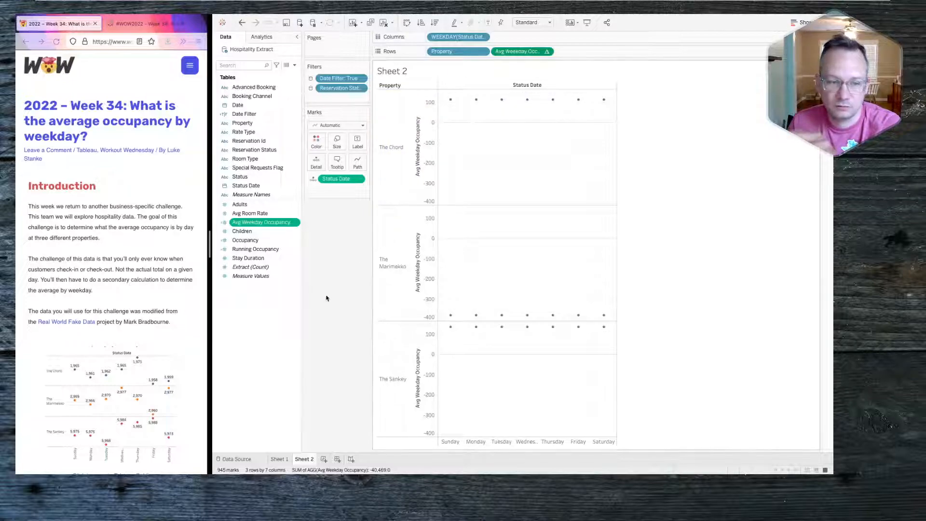
{"action": "right_click", "coordinate": [252, 309]}
{"action": "left_click", "coordinate": [262, 312]}
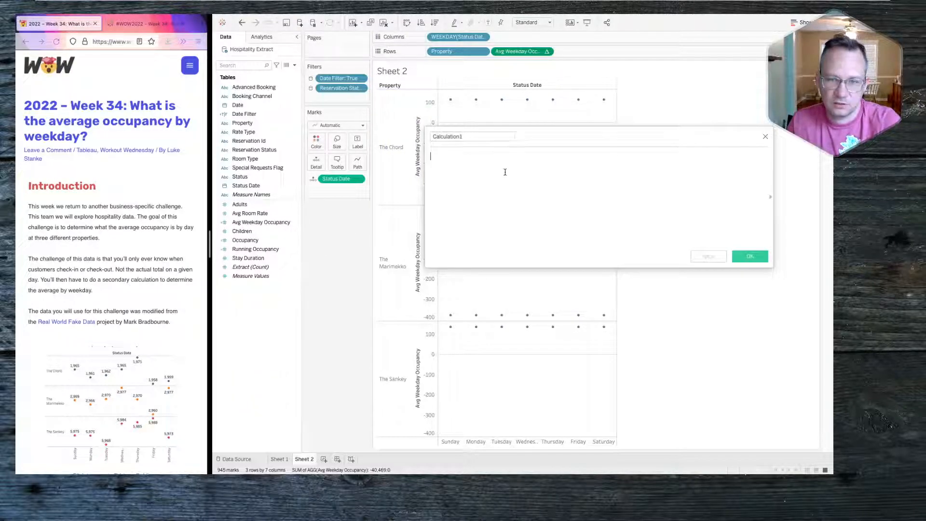
{"action": "left_click", "coordinate": [764, 137]}
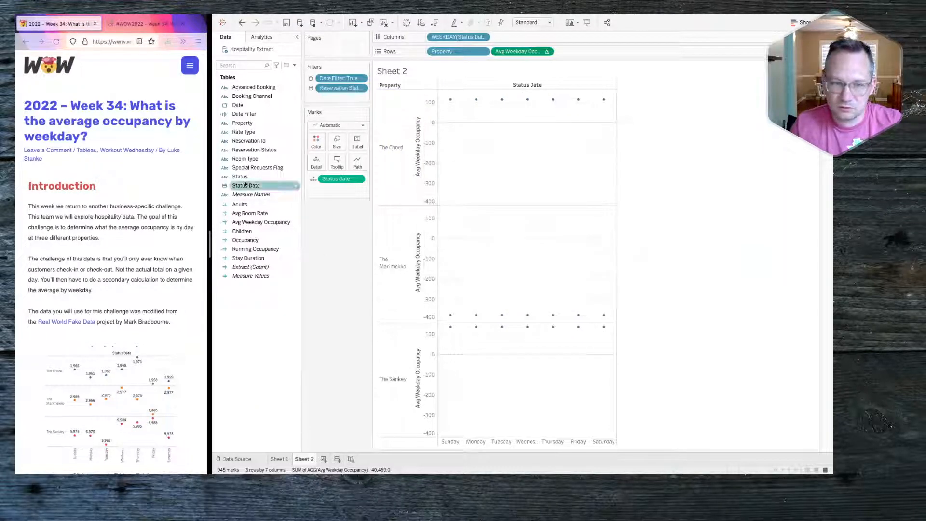
Step: Open the Avg Weekday Occupancy field to check its saved formula, and close it without changes
{"action": "right_click", "coordinate": [256, 222]}
{"action": "left_click", "coordinate": [266, 257]}
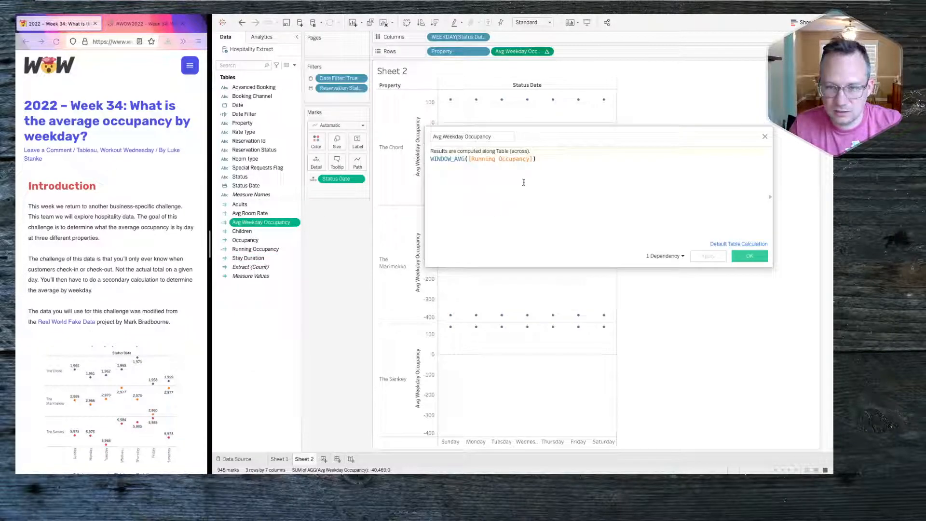
{"action": "left_click", "coordinate": [765, 136]}
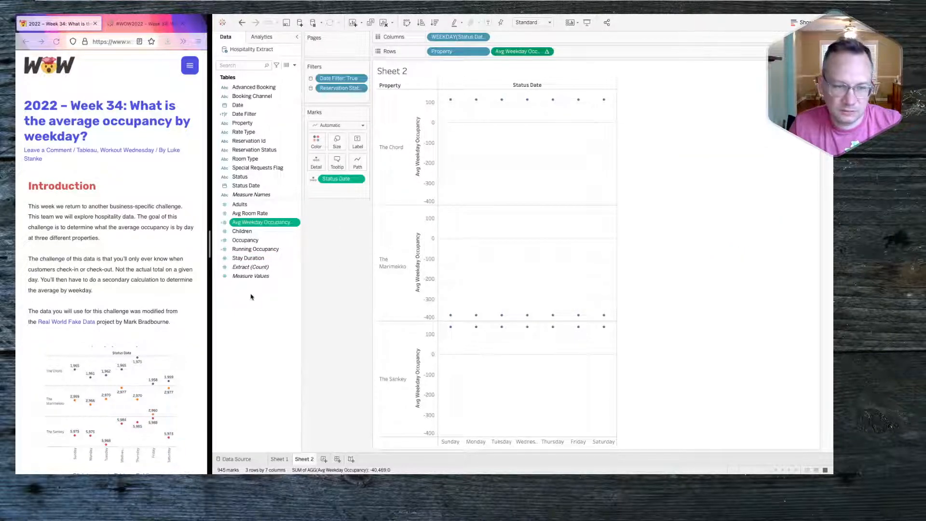
Step: Create a new calculated field named AVG. WEEKDAY OCCUPANY OPTION 2
{"action": "right_click", "coordinate": [249, 299]}
{"action": "left_click", "coordinate": [260, 304]}
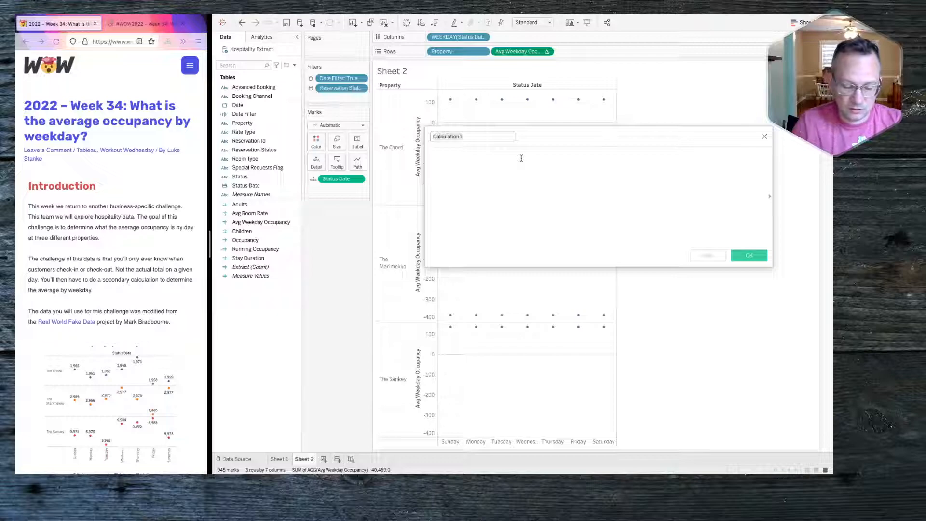
{"action": "type", "text": "AVG. WEEKDAY O"}
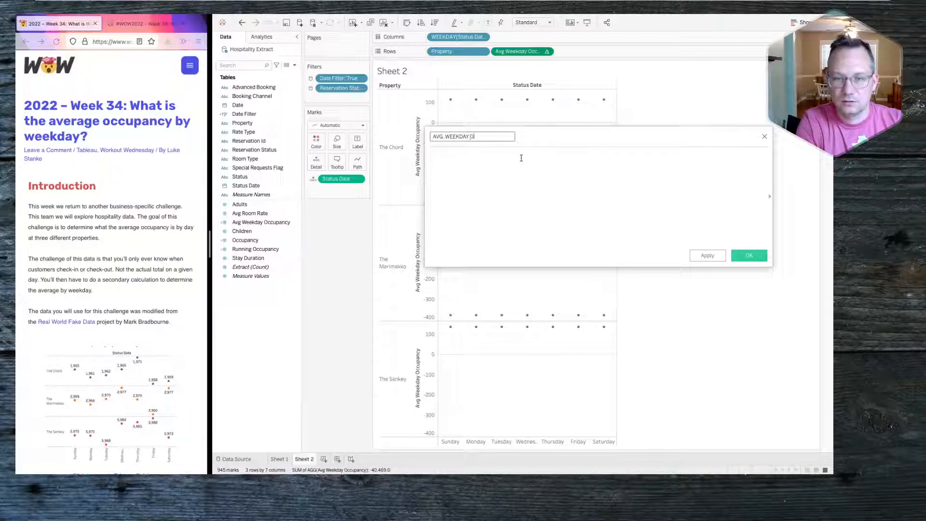
{"action": "type", "text": "CCUAPN"}
{"action": "key", "text": "BackSpace"}
{"action": "key", "text": "BackSpace"}
{"action": "key", "text": "BackSpace"}
{"action": "type", "text": "PANCY OPTION 2"}
{"action": "left_click", "coordinate": [522, 158]}
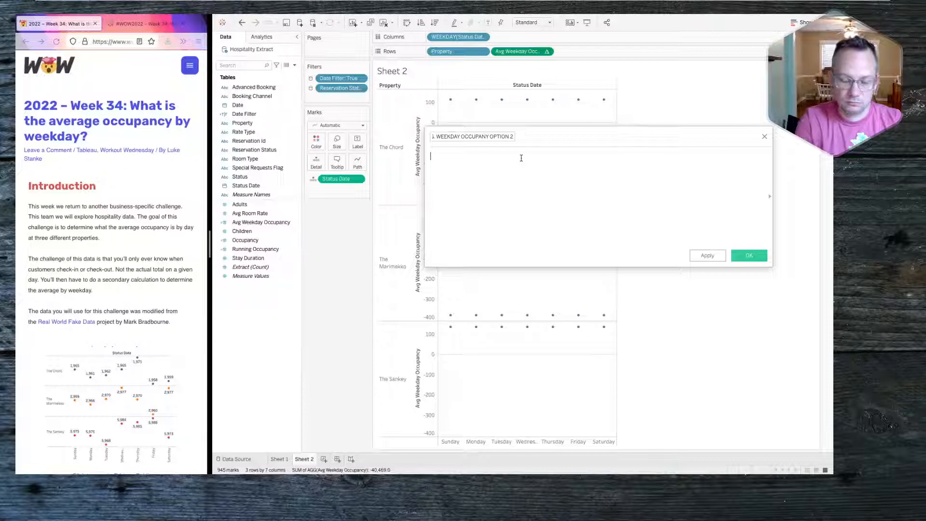
Step: Enter the formula WINDOW_AVG(RUNNING_SUM(SUM([Occupancy]))) for the new calculated field and save it
{"action": "type", "text": "WINDOW"}
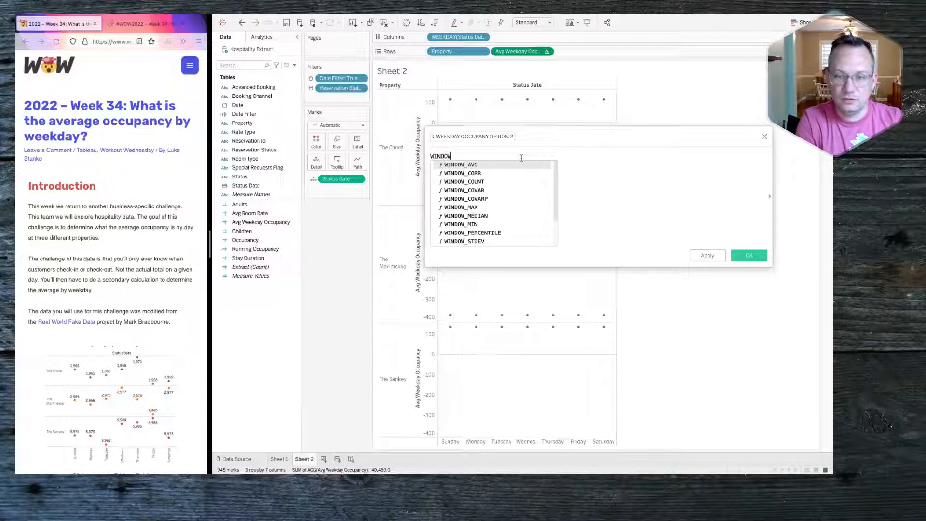
{"action": "type", "text": "_AVG(RUN"}
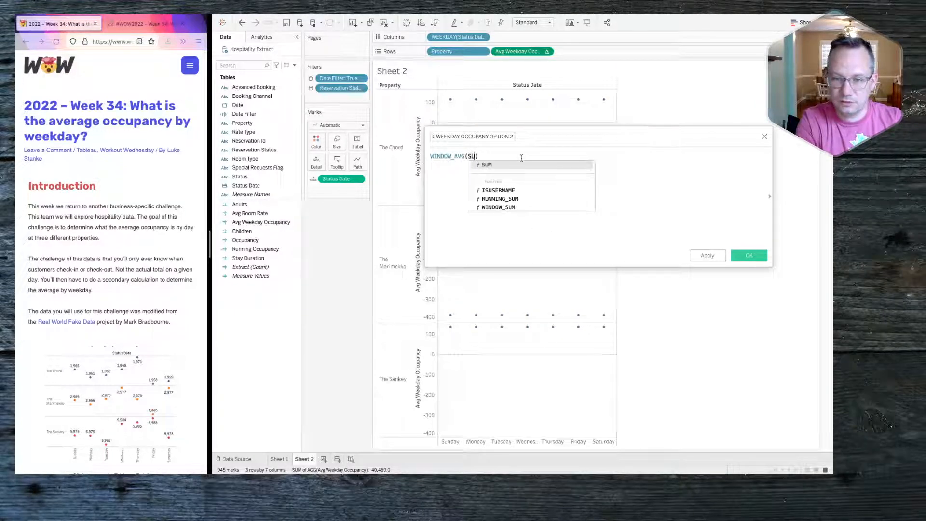
{"action": "type", "text": "N"}
{"action": "key", "text": "Down"}
{"action": "key", "text": "Down"}
{"action": "key", "text": "Down"}
{"action": "key", "text": "Down"}
{"action": "key", "text": "Down"}
{"action": "key", "text": "Return"}
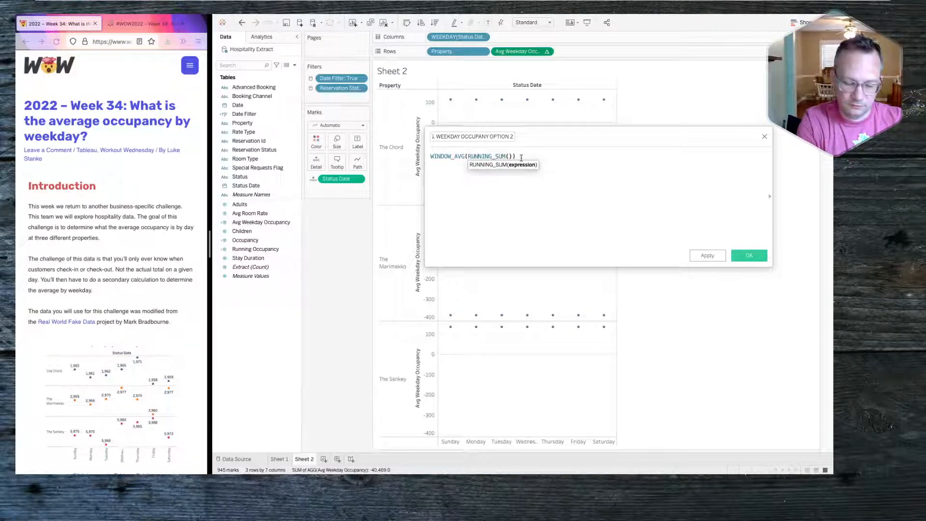
{"action": "type", "text": "SUM"}
{"action": "key", "text": "Return"}
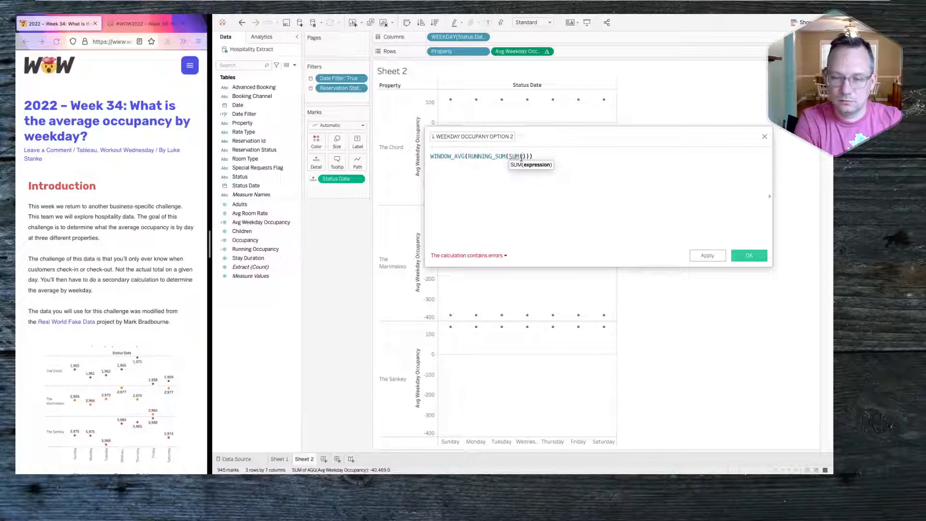
{"action": "type", "text": "occ"}
{"action": "key", "text": "Return"}
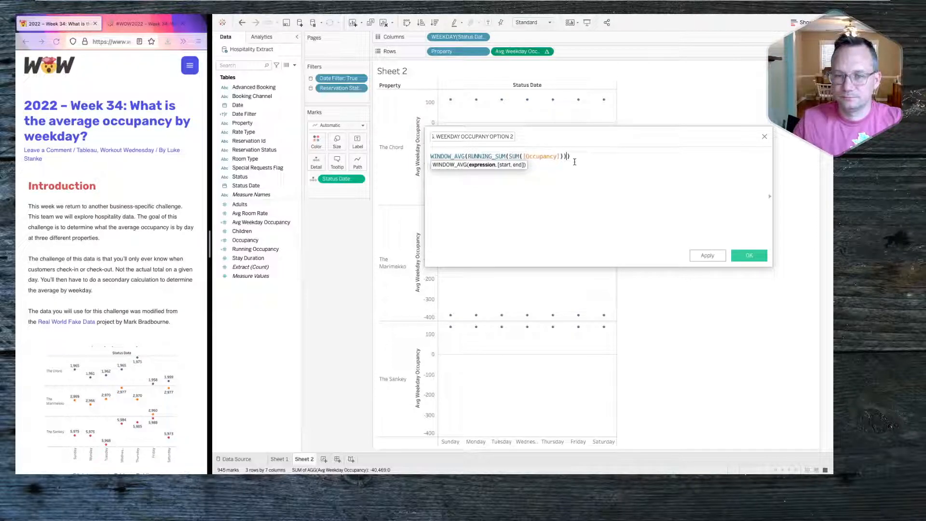
{"action": "left_click", "coordinate": [752, 255]}
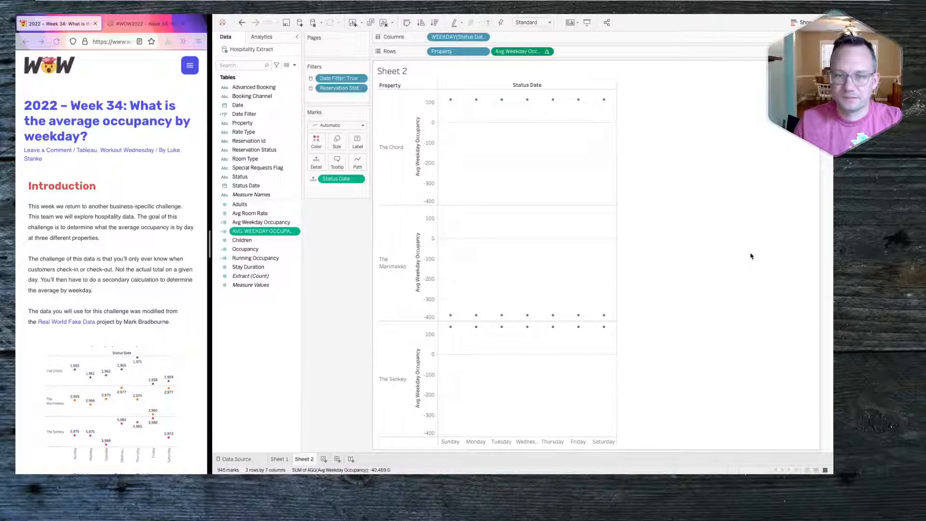
Step: Place AVG. WEEKDAY OCCUPANY OPTION 2 on Rows after Avg Weekday Occupancy, and review its table calculation settings
{"action": "left_click_drag", "start_coordinate": [251, 234], "coordinate": [586, 53]}
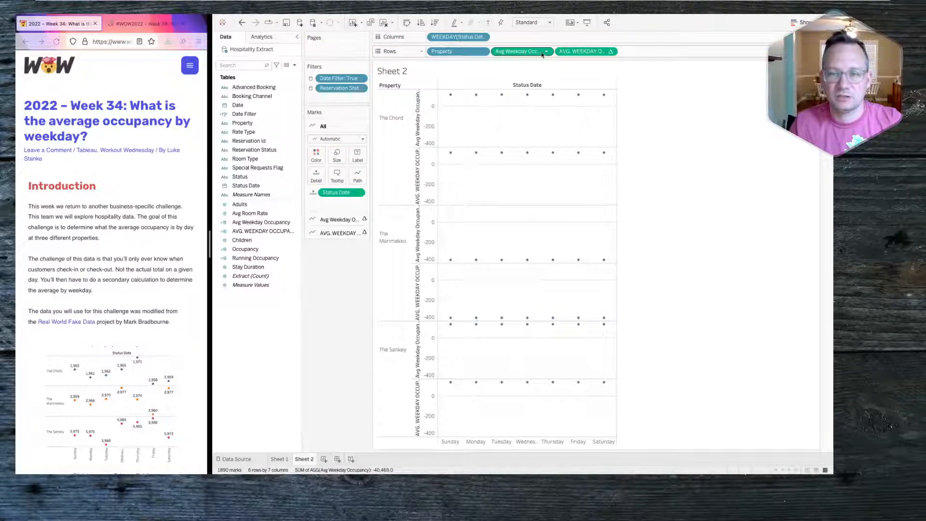
{"action": "left_click", "coordinate": [610, 51]}
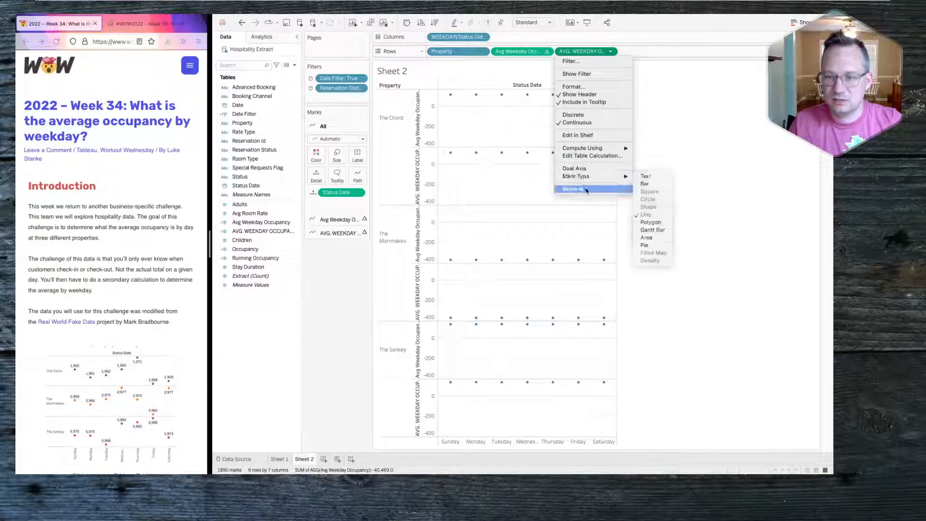
{"action": "left_click", "coordinate": [591, 156]}
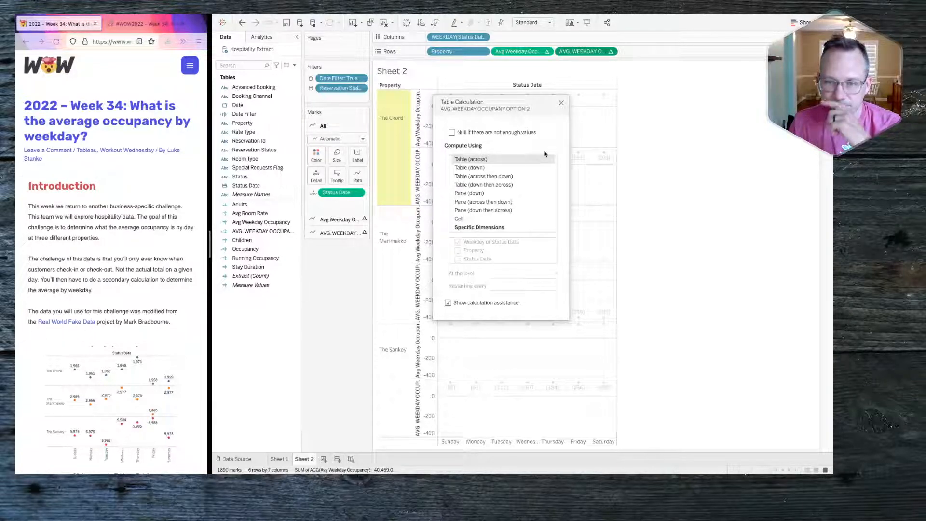
{"action": "left_click", "coordinate": [562, 103]}
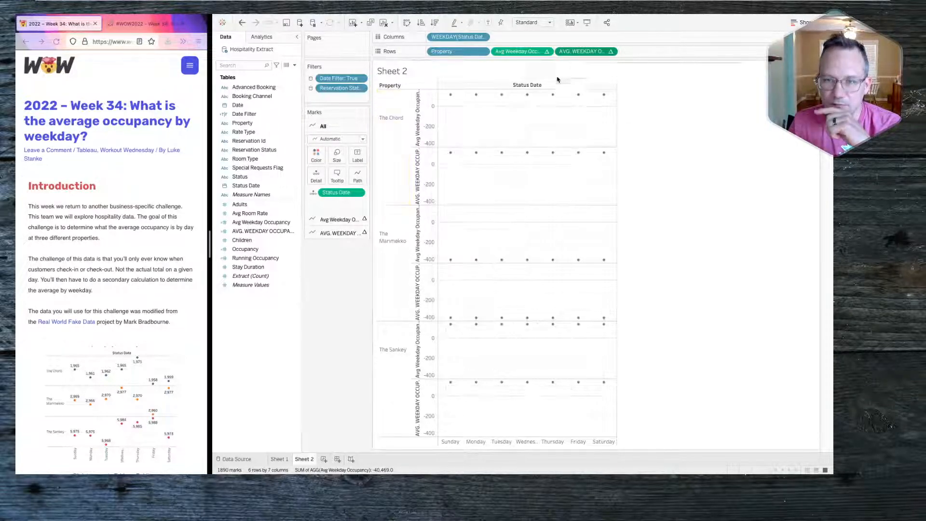
Step: Review the nested calculations in the table calculation settings of Avg Weekday Occupancy, and remove AVG. WEEKDAY OCCUPANY OPTION 2 from Rows
{"action": "left_click", "coordinate": [546, 51]}
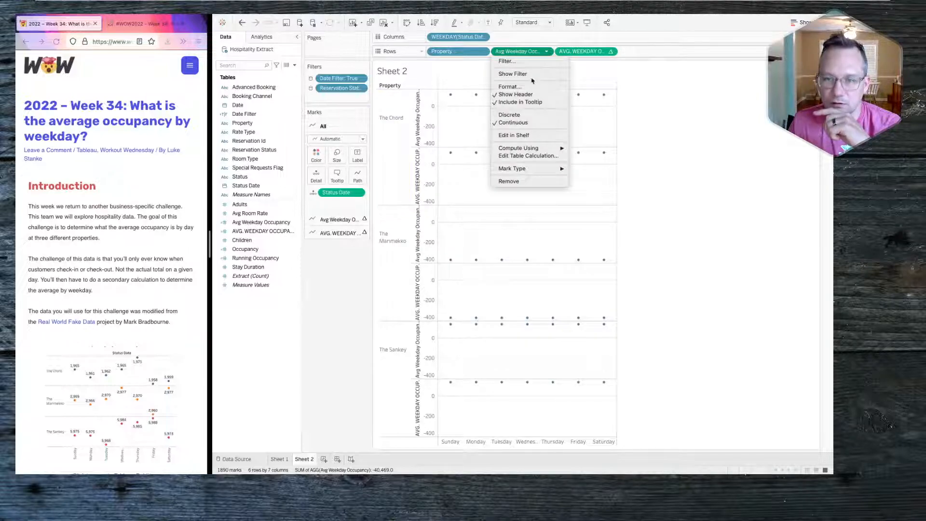
{"action": "left_click", "coordinate": [528, 155]}
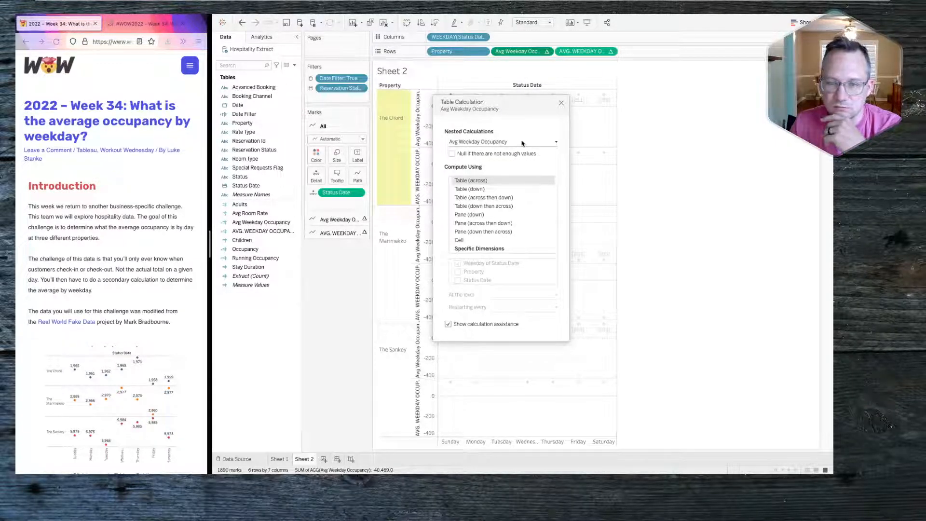
{"action": "left_click", "coordinate": [526, 142]}
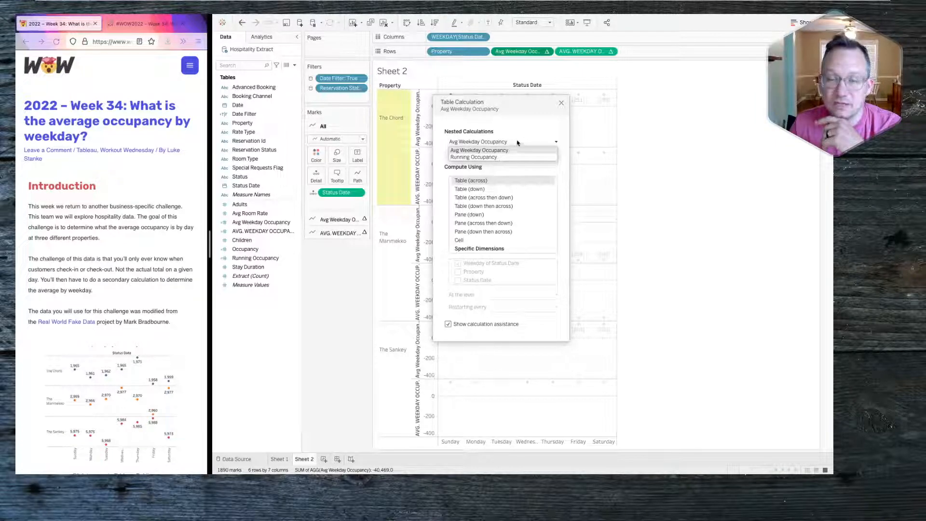
{"action": "left_click", "coordinate": [516, 142]}
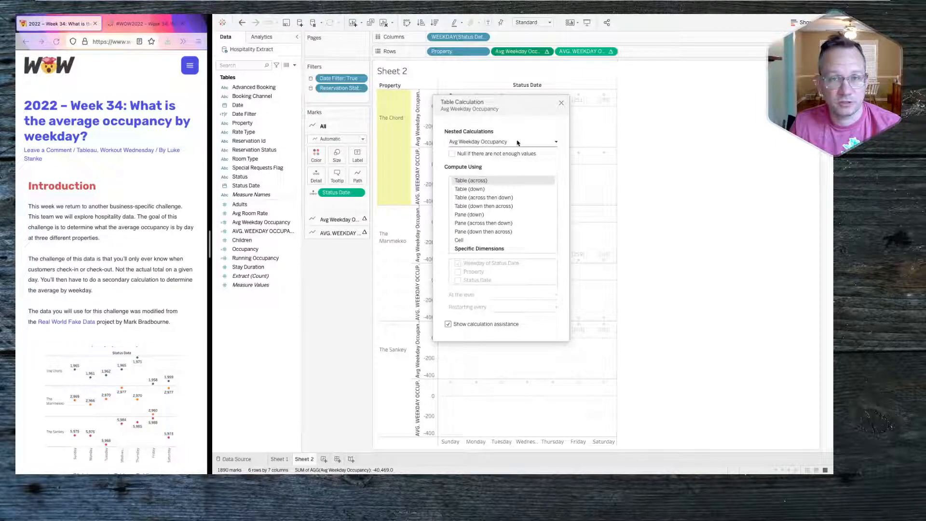
{"action": "left_click", "coordinate": [610, 51]}
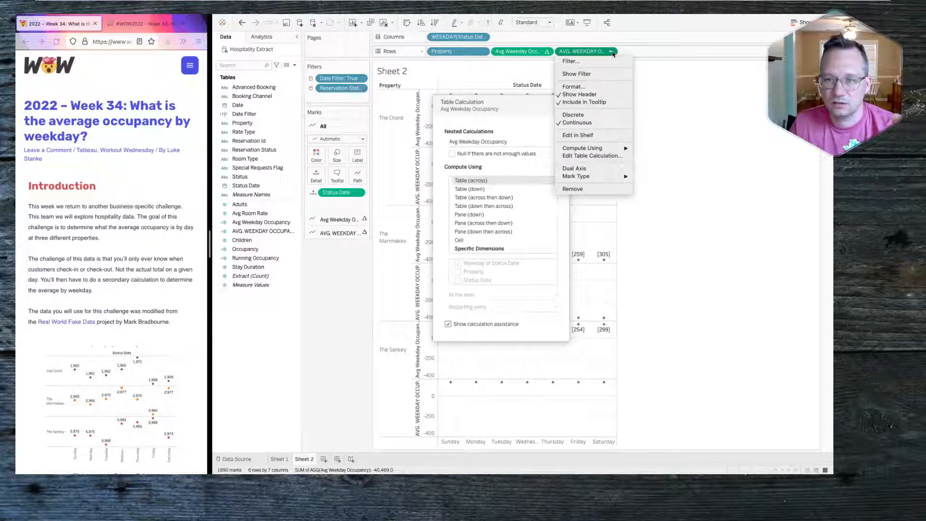
{"action": "left_click", "coordinate": [572, 189]}
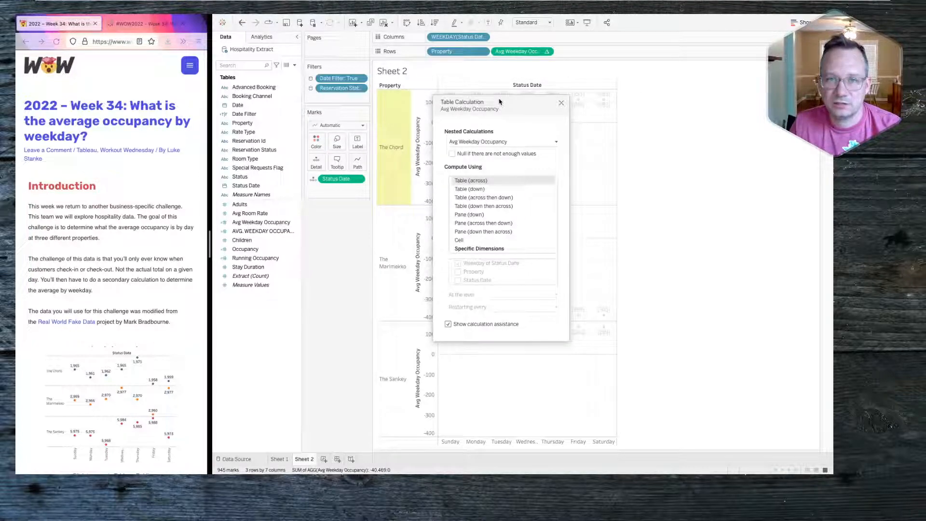
Step: Compute Avg Weekday Occupancy using the specific dimensions Property, Weekday of Status Date and Status Date, in that order
{"action": "left_click", "coordinate": [485, 250]}
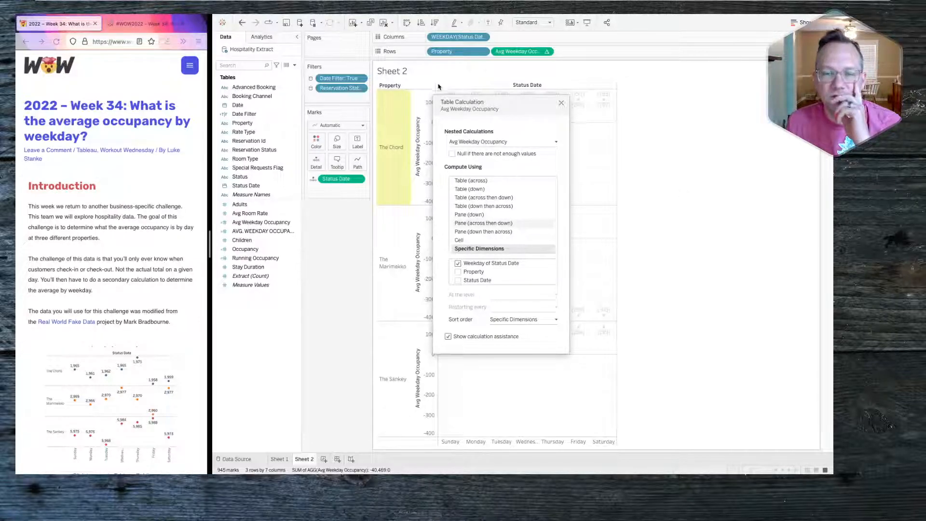
{"action": "left_click", "coordinate": [493, 140]}
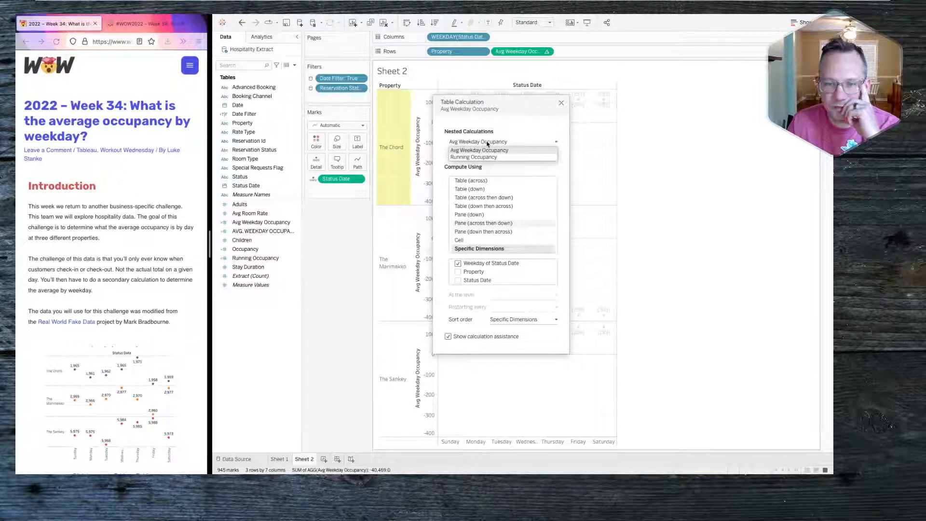
{"action": "left_click", "coordinate": [483, 142]}
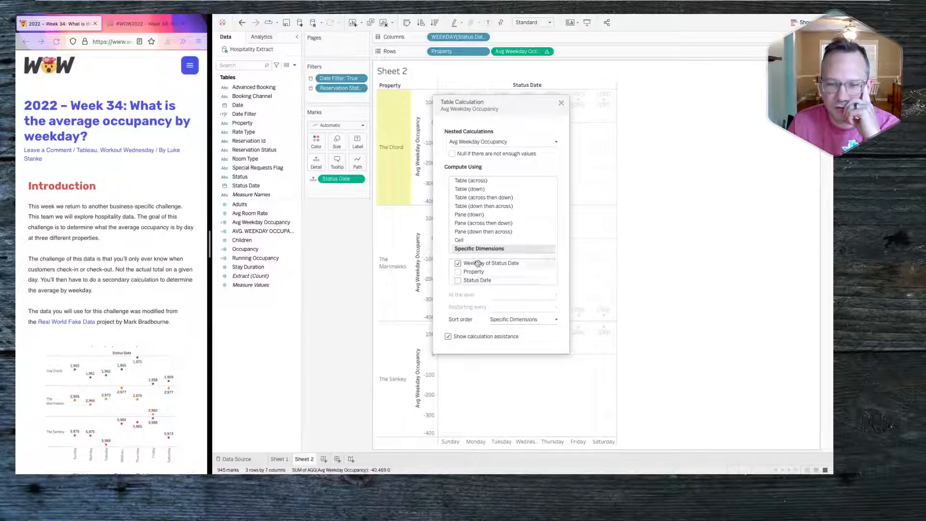
{"action": "left_click", "coordinate": [461, 272]}
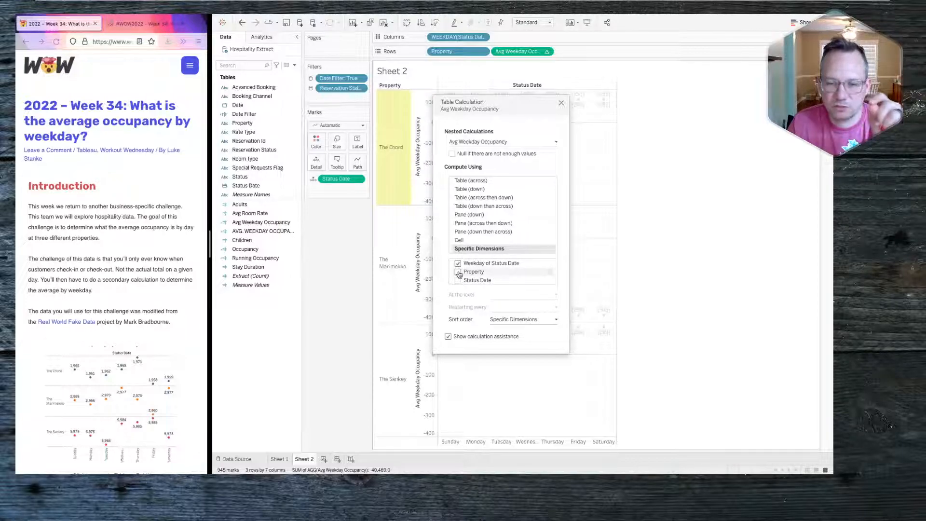
{"action": "left_click_drag", "start_coordinate": [478, 263], "coordinate": [479, 274]}
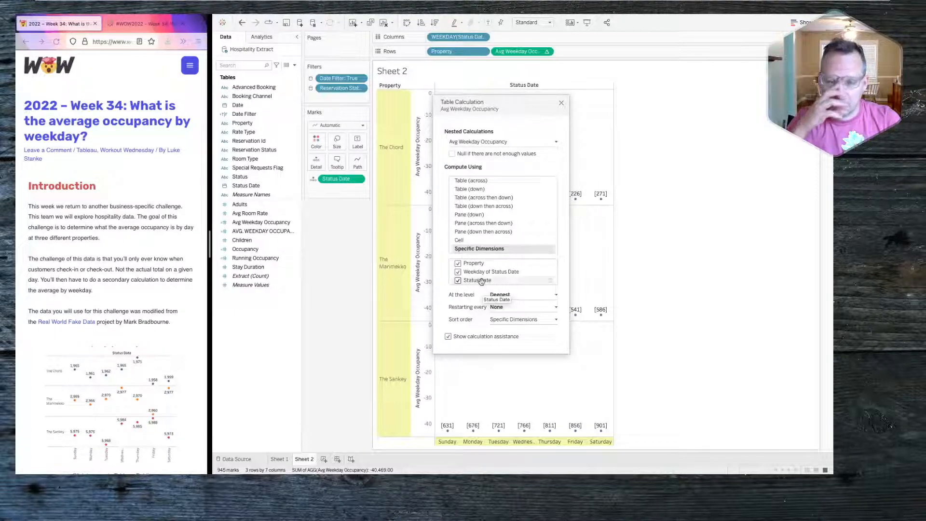
Step: Set the Avg Weekday Occupancy nested calculation to restart every Weekday of Status Date
{"action": "left_click", "coordinate": [518, 308]}
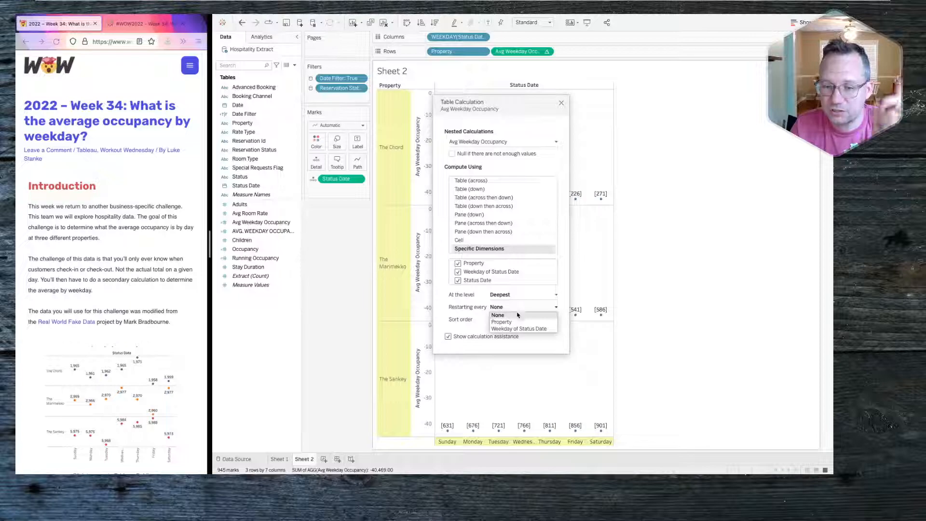
{"action": "left_click", "coordinate": [516, 329]}
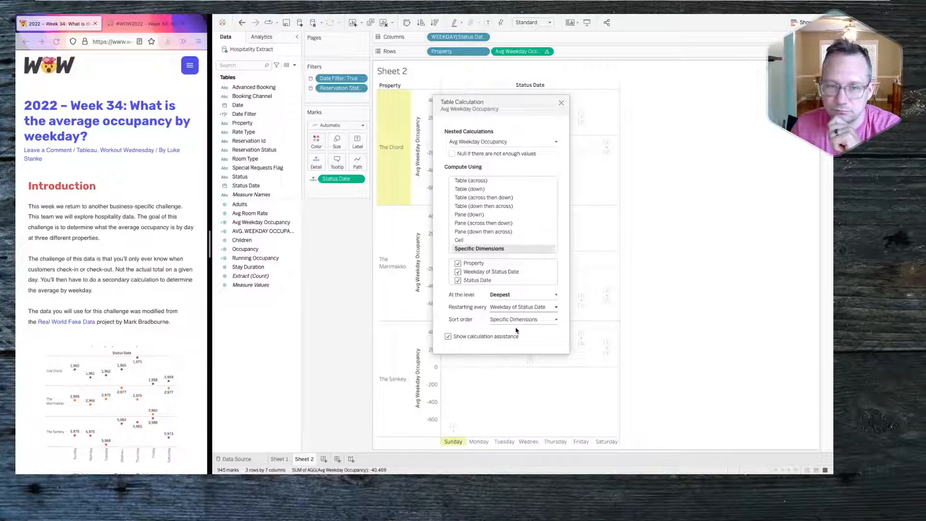
{"action": "left_click_drag", "start_coordinate": [516, 103], "coordinate": [318, 128]}
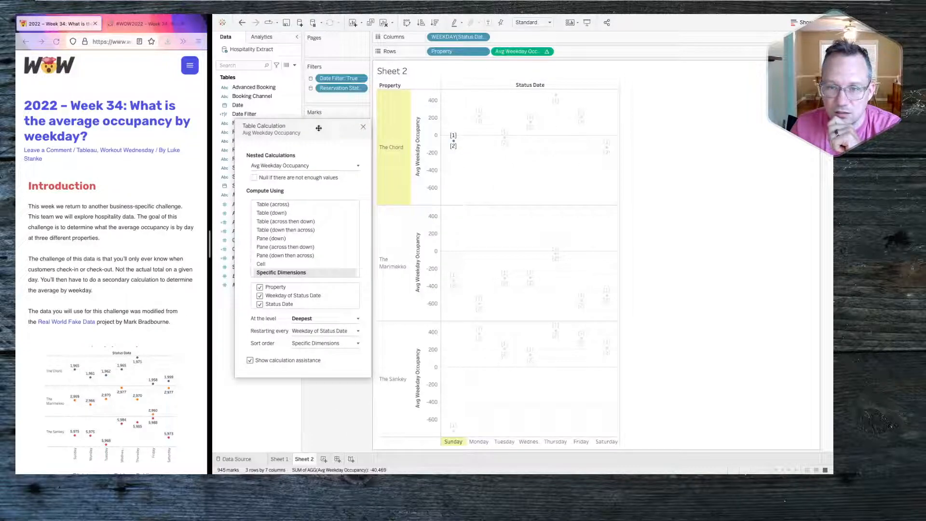
{"action": "left_click", "coordinate": [302, 333]}
{"action": "left_click", "coordinate": [310, 339]}
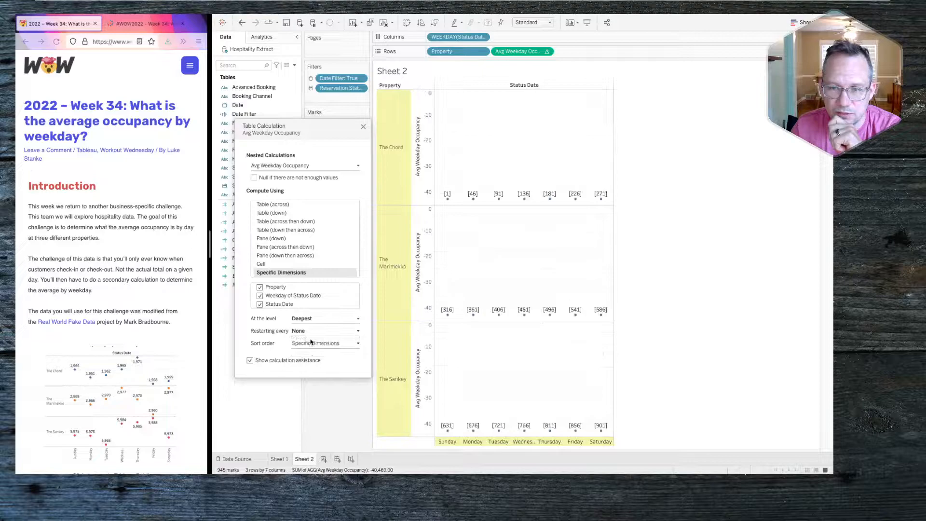
{"action": "left_click", "coordinate": [344, 329]}
{"action": "left_click", "coordinate": [311, 349]}
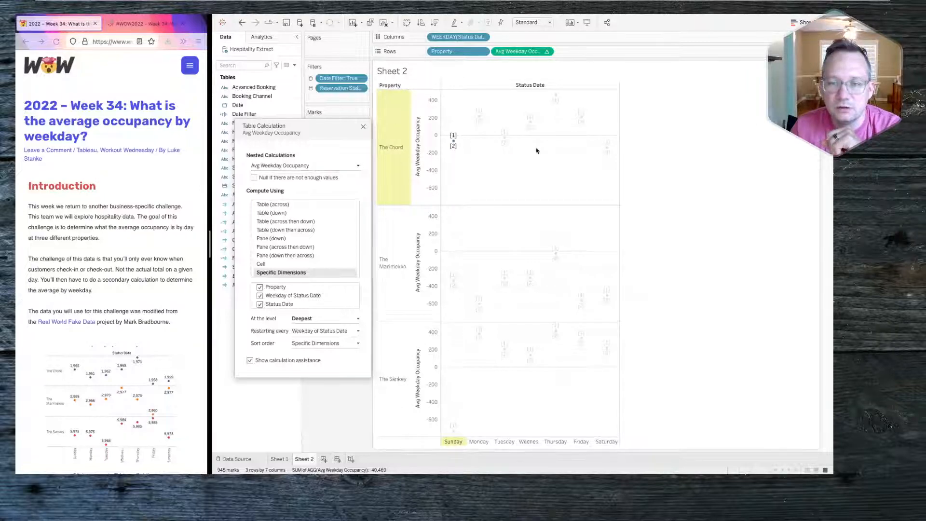
Step: Compute the nested Running Occupancy calculation using the specific dimensions Status Date and Weekday of Status Date, in that order, leaving Property unchecked
{"action": "left_click", "coordinate": [291, 165]}
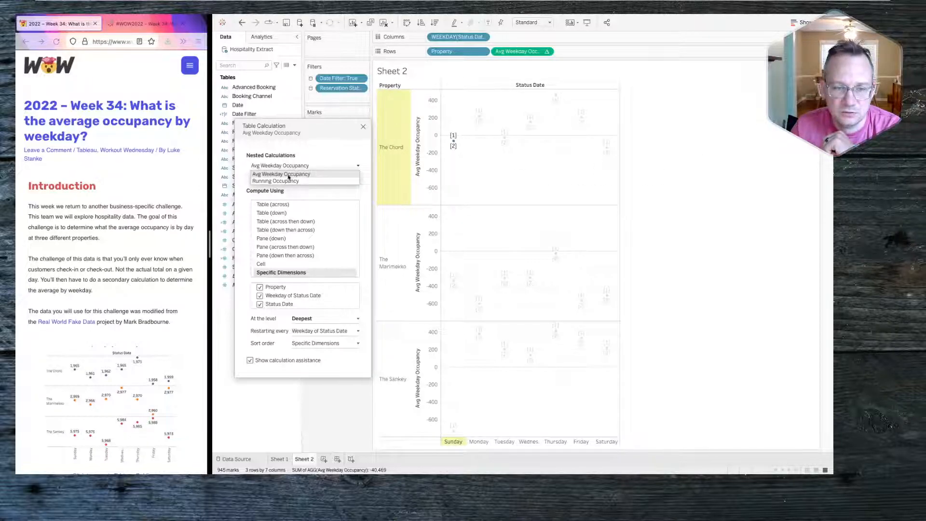
{"action": "left_click", "coordinate": [288, 181]}
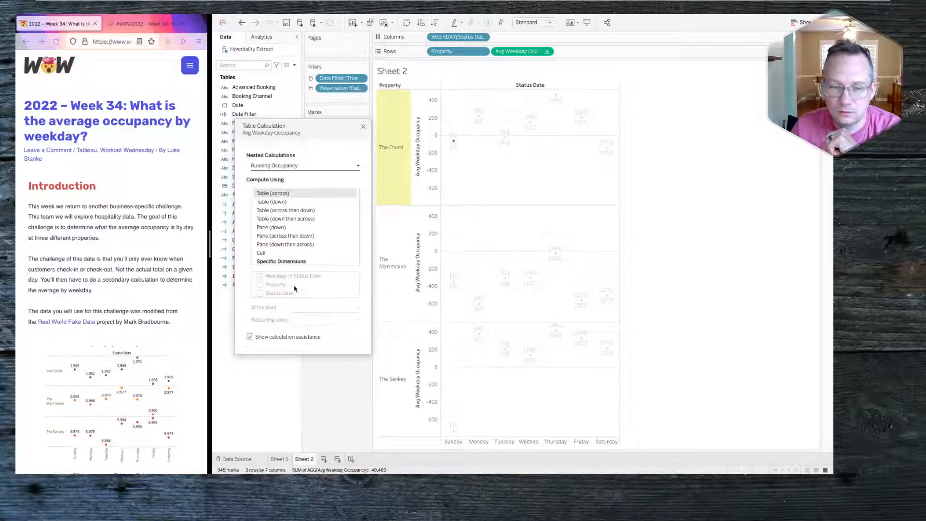
{"action": "left_click", "coordinate": [272, 262]}
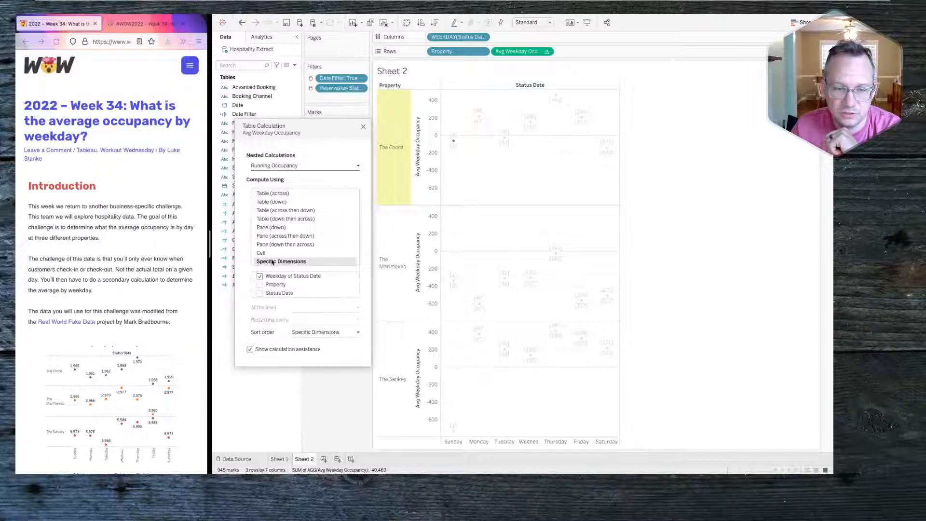
{"action": "left_click_drag", "start_coordinate": [281, 292], "coordinate": [282, 284]}
{"action": "left_click", "coordinate": [260, 284]}
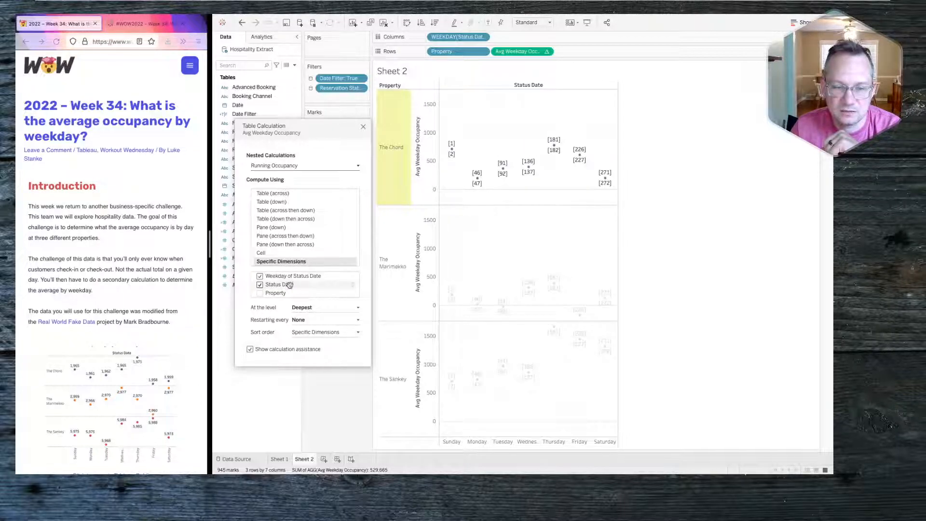
{"action": "left_click_drag", "start_coordinate": [283, 284], "coordinate": [275, 274]}
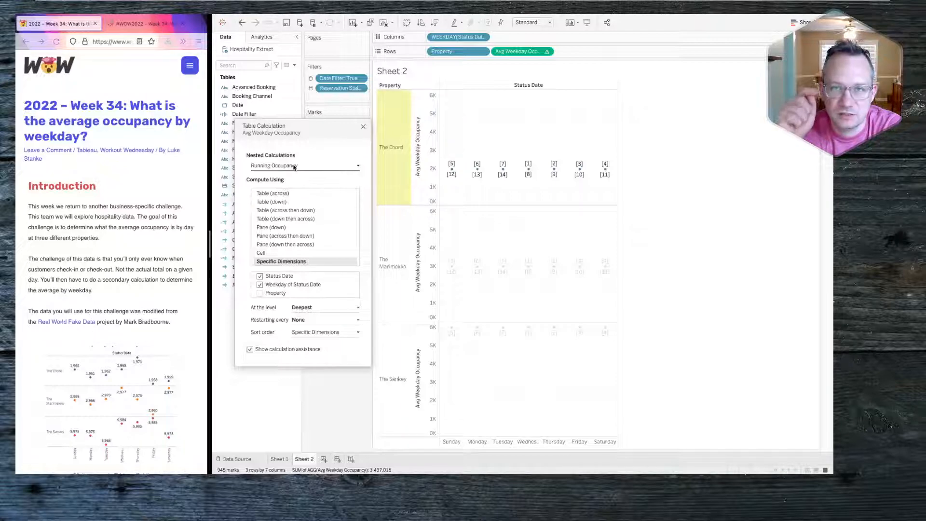
Step: Check the daily running occupancy on Sheet 1, and review the Running Occupancy table calculation settings on Sheet 2
{"action": "left_click", "coordinate": [279, 459]}
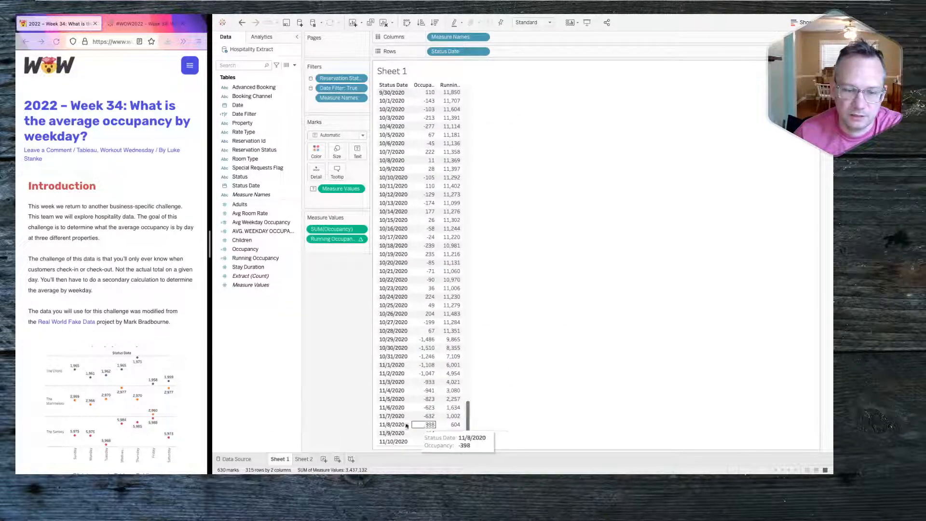
{"action": "left_click", "coordinate": [308, 459]}
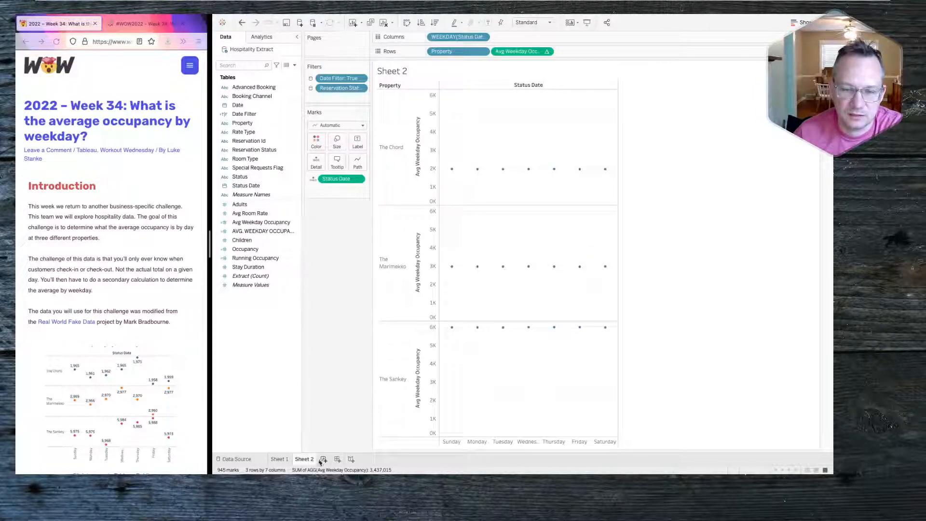
{"action": "left_click", "coordinate": [547, 52]}
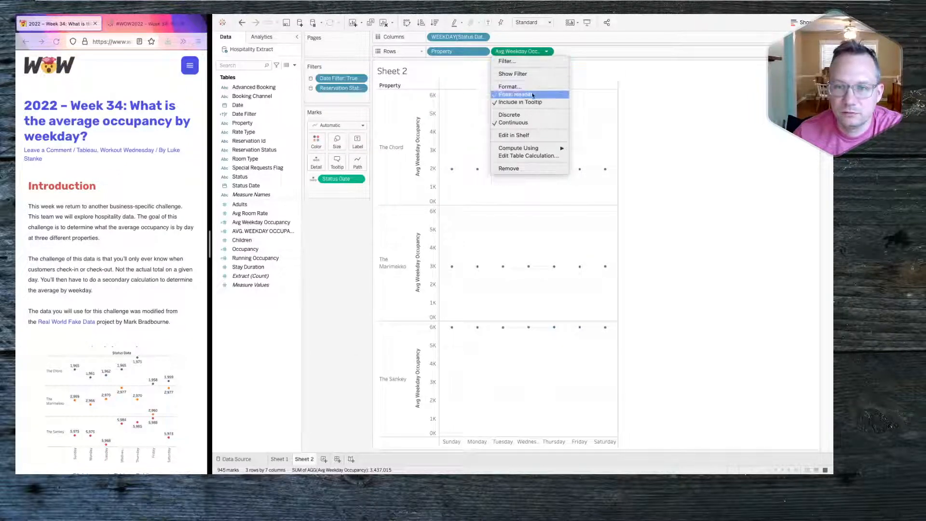
{"action": "left_click", "coordinate": [525, 156]}
{"action": "left_click", "coordinate": [547, 52]}
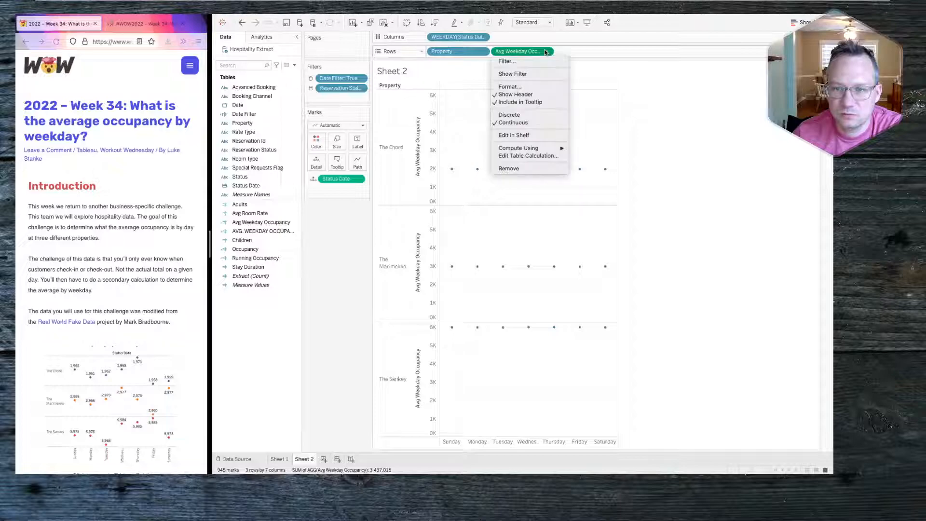
{"action": "left_click", "coordinate": [528, 156]}
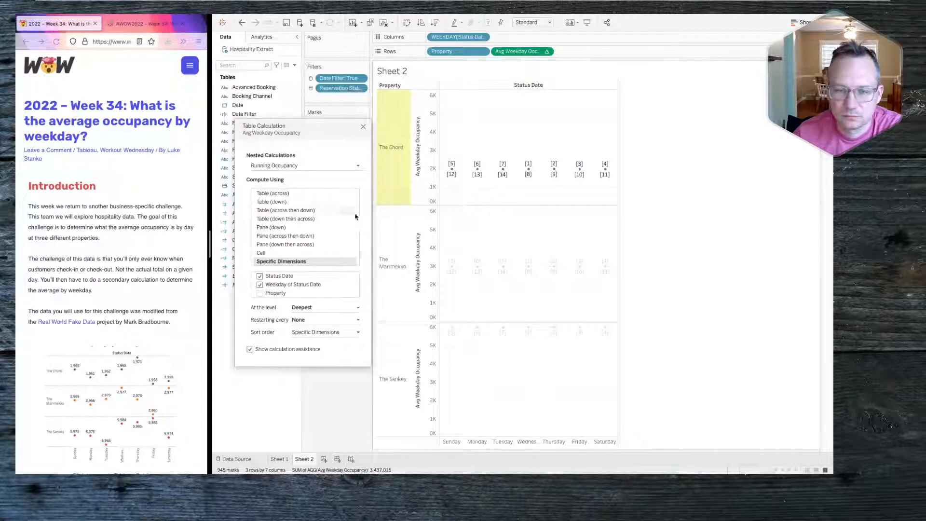
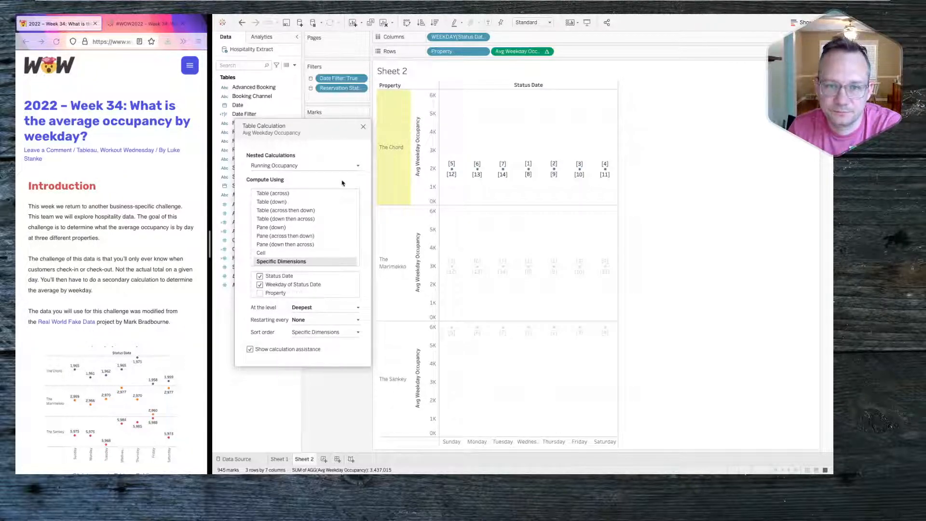
{"action": "left_click", "coordinate": [363, 128]}
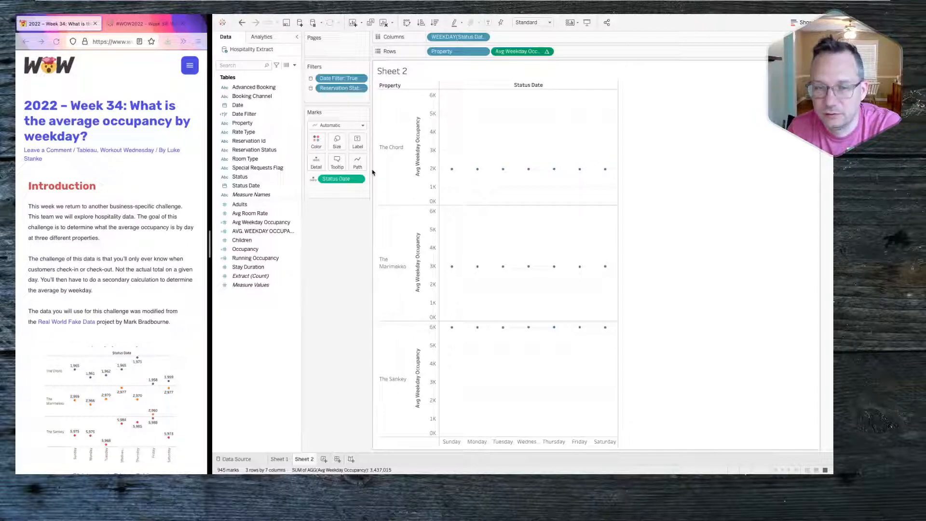
Step: Give the Avg Weekday Occupancy axis independent ranges for each row without including zero, and view the published reference chart for comparison
{"action": "right_click", "coordinate": [432, 159]}
{"action": "left_click", "coordinate": [433, 161]}
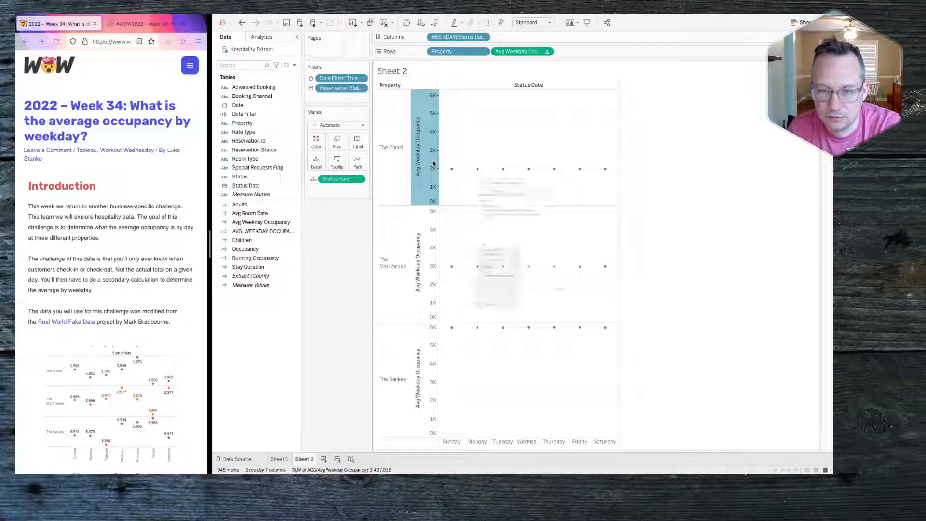
{"action": "left_click_drag", "start_coordinate": [523, 111], "coordinate": [654, 89]}
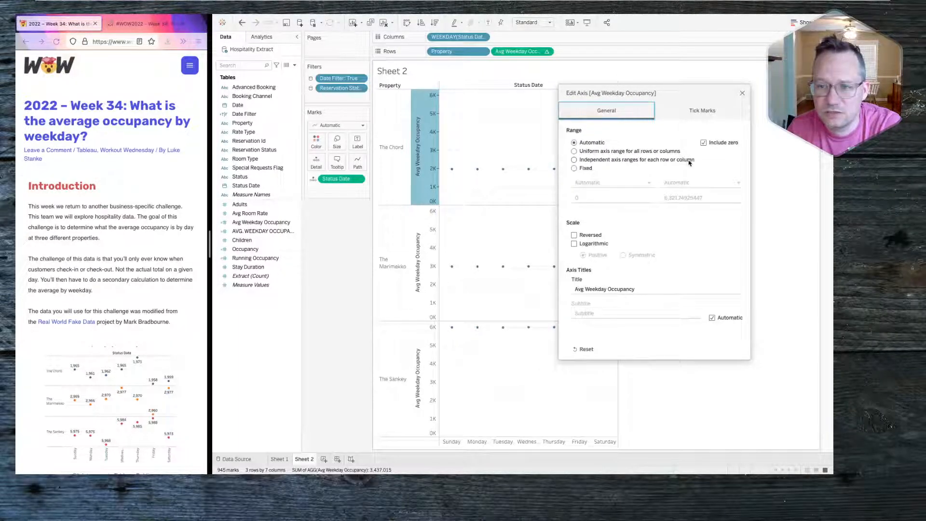
{"action": "left_click", "coordinate": [601, 160]}
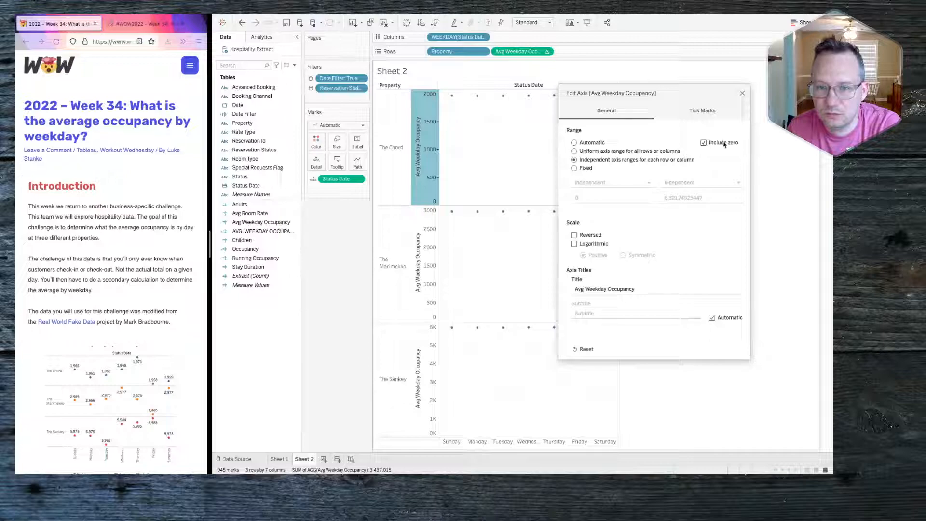
{"action": "left_click", "coordinate": [704, 142]}
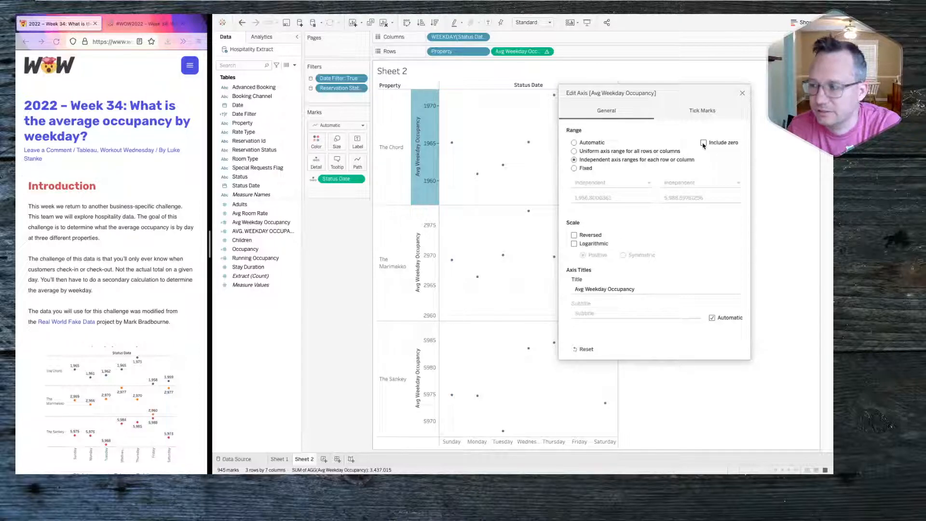
{"action": "left_click_drag", "start_coordinate": [680, 92], "coordinate": [652, 86]}
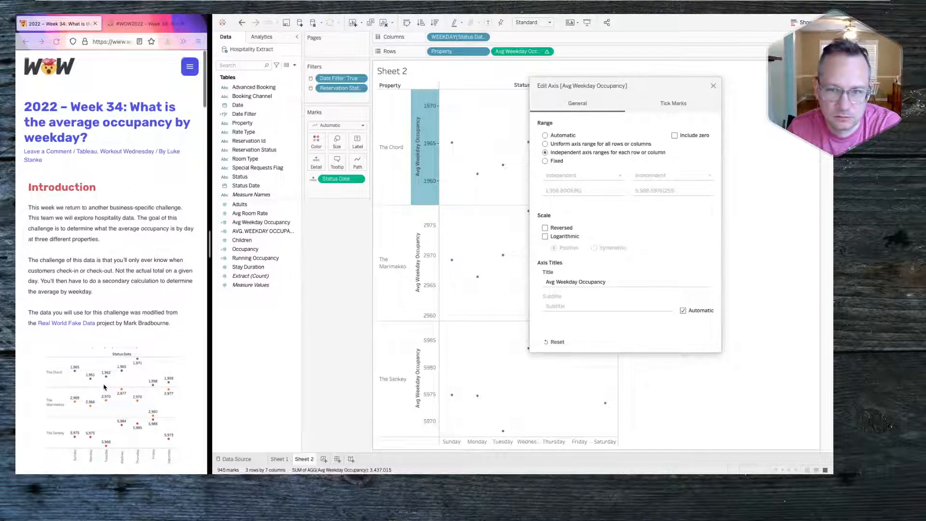
{"action": "left_click", "coordinate": [139, 24]}
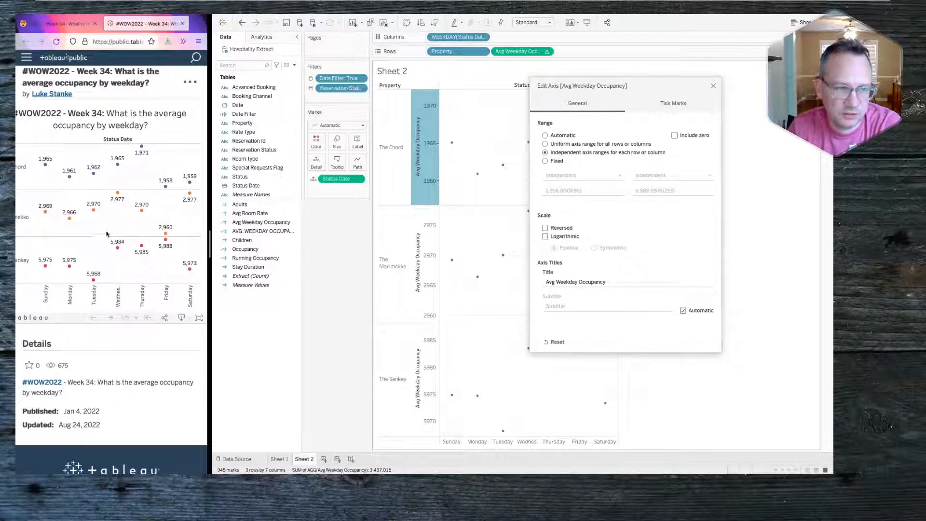
{"action": "left_click", "coordinate": [714, 86]}
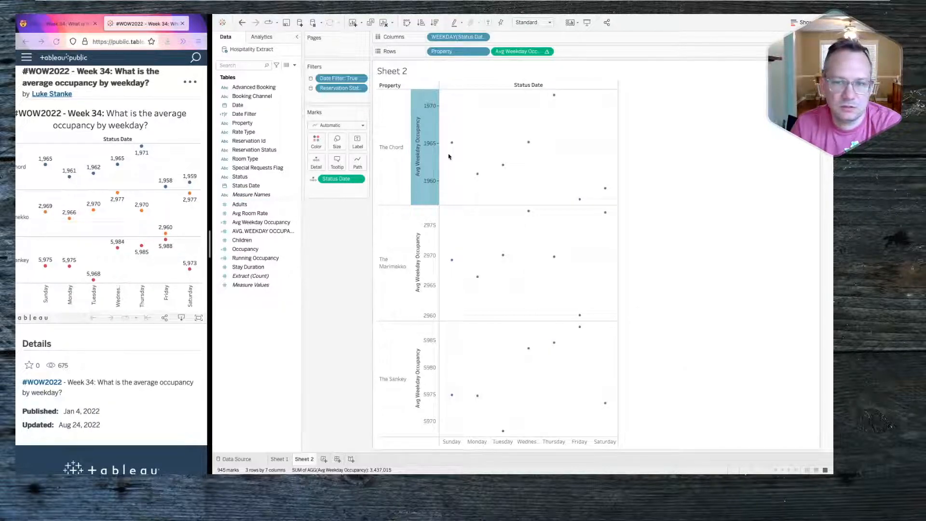
Step: Show mark labels on the chart, and inspect the labelled weekday averages and their tooltips against the reference chart
{"action": "left_click", "coordinate": [358, 143]}
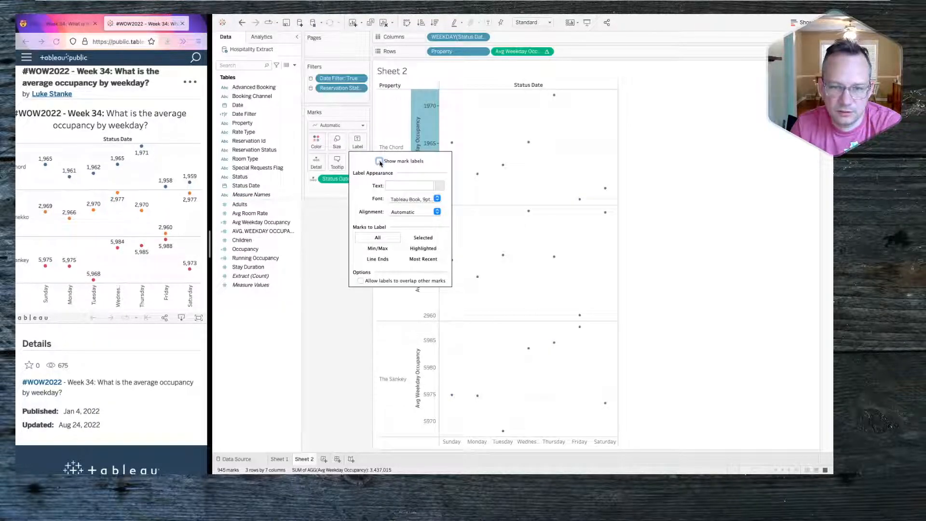
{"action": "left_click", "coordinate": [379, 162]}
{"action": "left_click", "coordinate": [323, 278]}
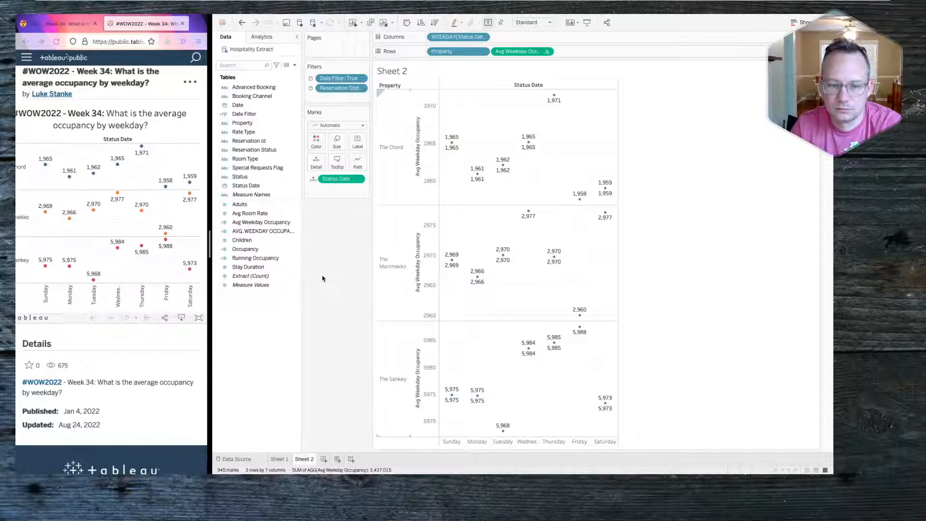
{"action": "mouse_move", "coordinate": [477, 175]}
{"action": "mouse_move", "coordinate": [555, 99]}
{"action": "mouse_move", "coordinate": [454, 265]}
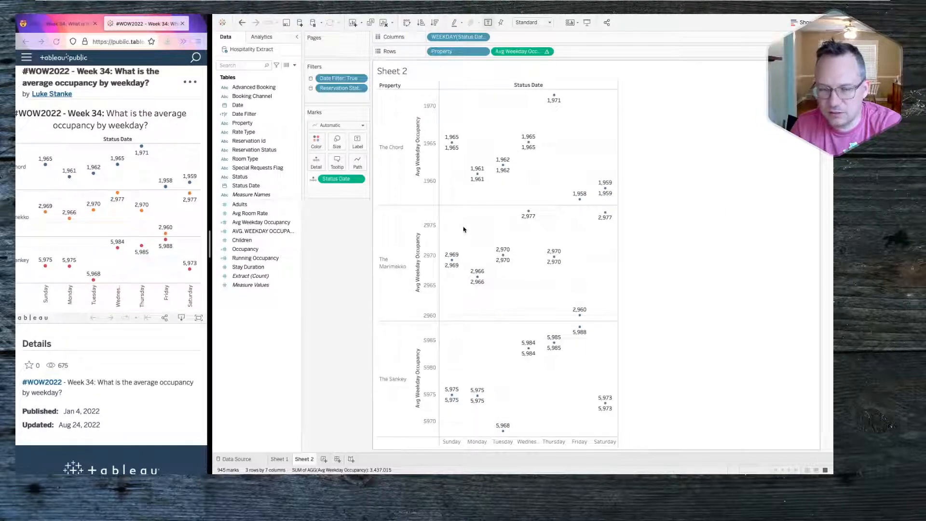
{"action": "mouse_move", "coordinate": [449, 144]}
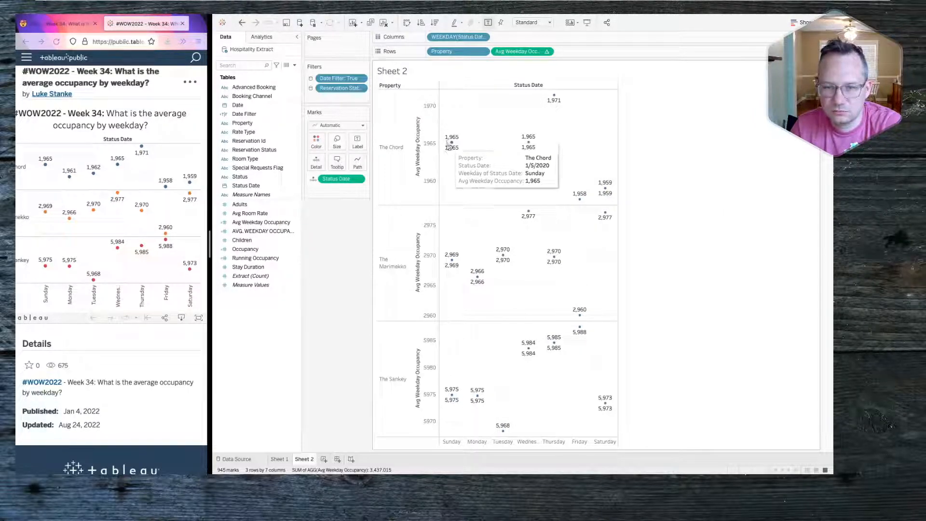
{"action": "mouse_move", "coordinate": [526, 151]}
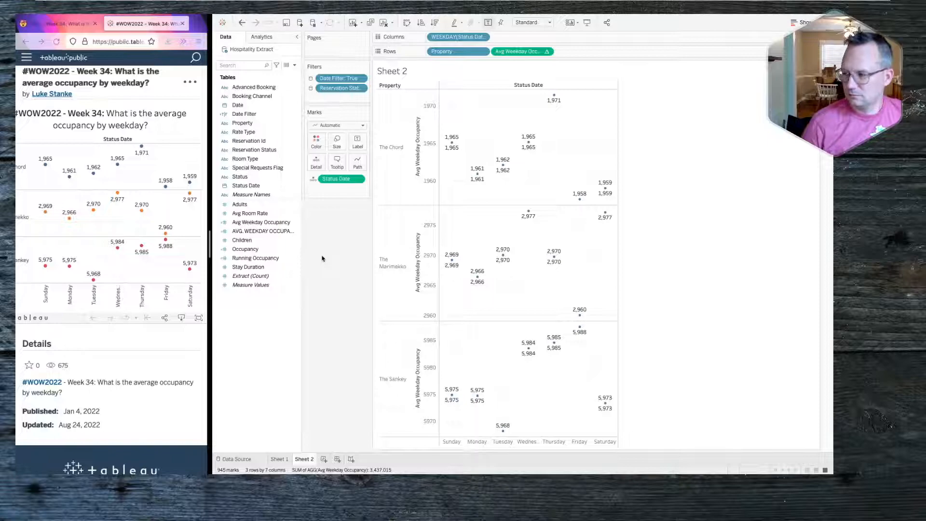
{"action": "left_click", "coordinate": [268, 240]}
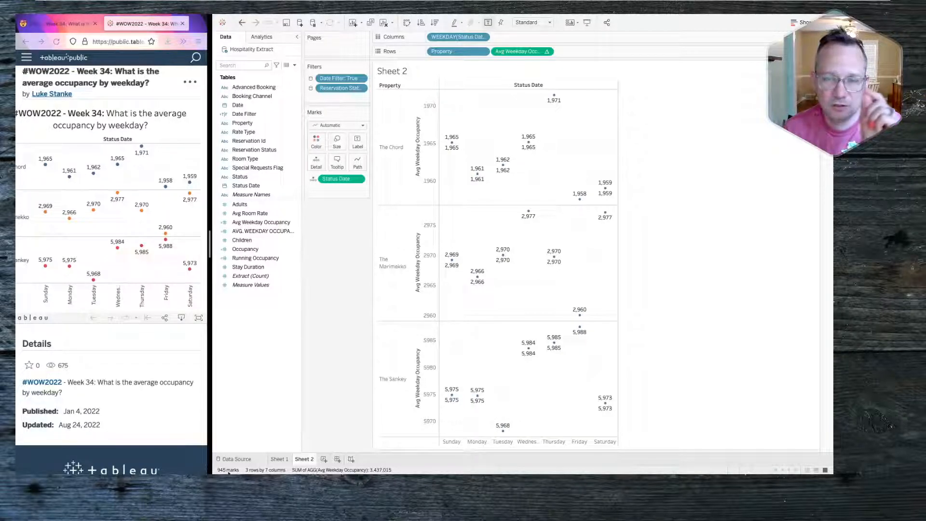
Step: Examine the overlapping Sunday marks for The Chord and review the mark label options, including whether labels may overlap other marks
{"action": "left_click_drag", "start_coordinate": [472, 130], "coordinate": [444, 156]}
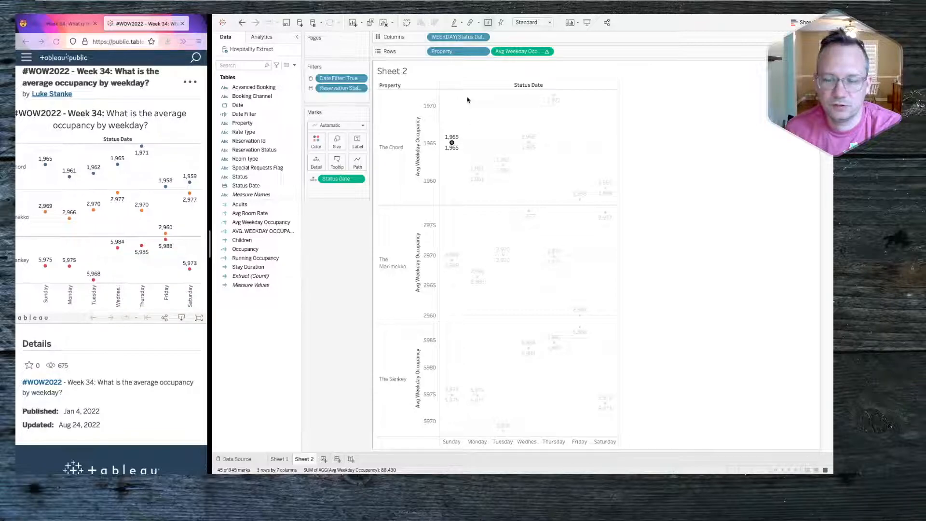
{"action": "left_click", "coordinate": [471, 121]}
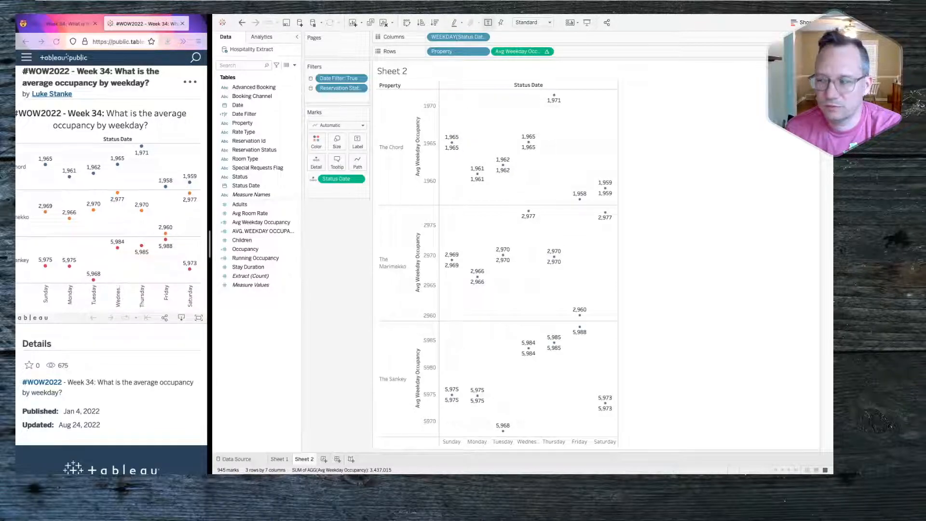
{"action": "mouse_move", "coordinate": [454, 145]}
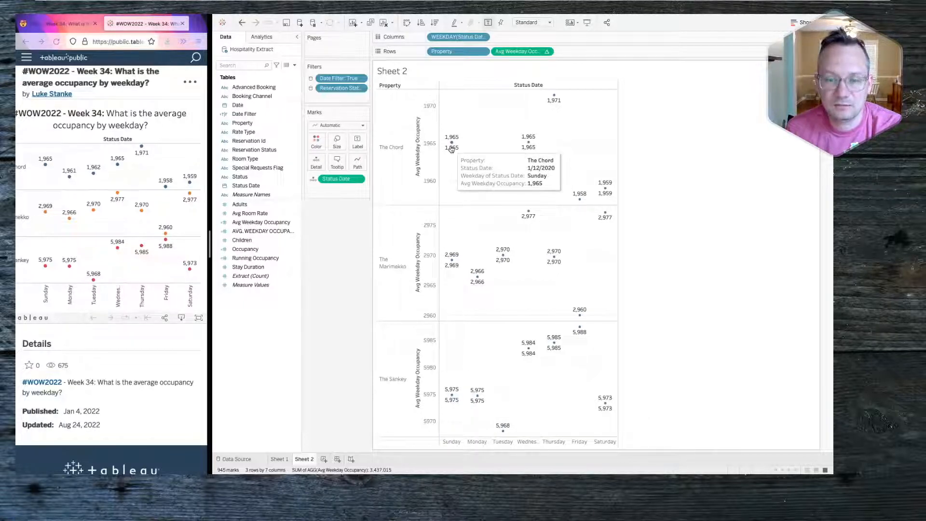
{"action": "left_click_drag", "start_coordinate": [441, 125], "coordinate": [465, 159]}
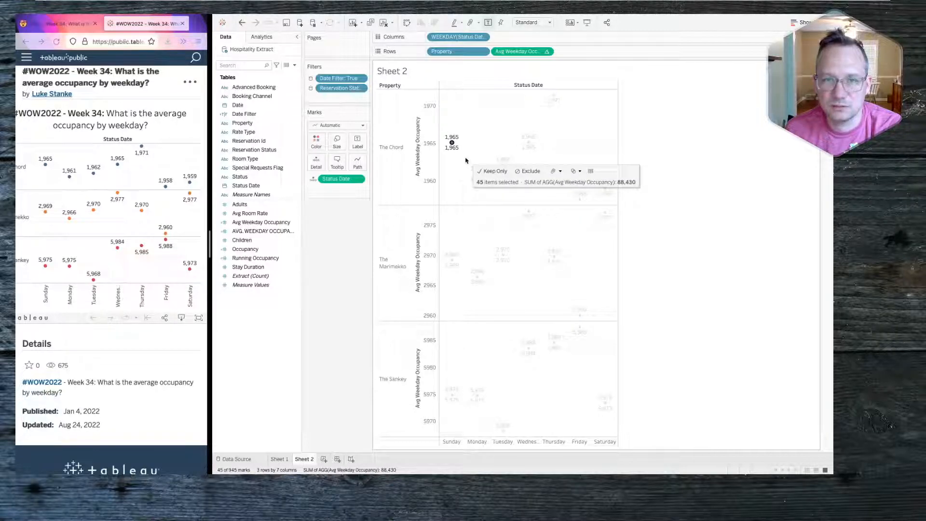
{"action": "left_click", "coordinate": [466, 160]}
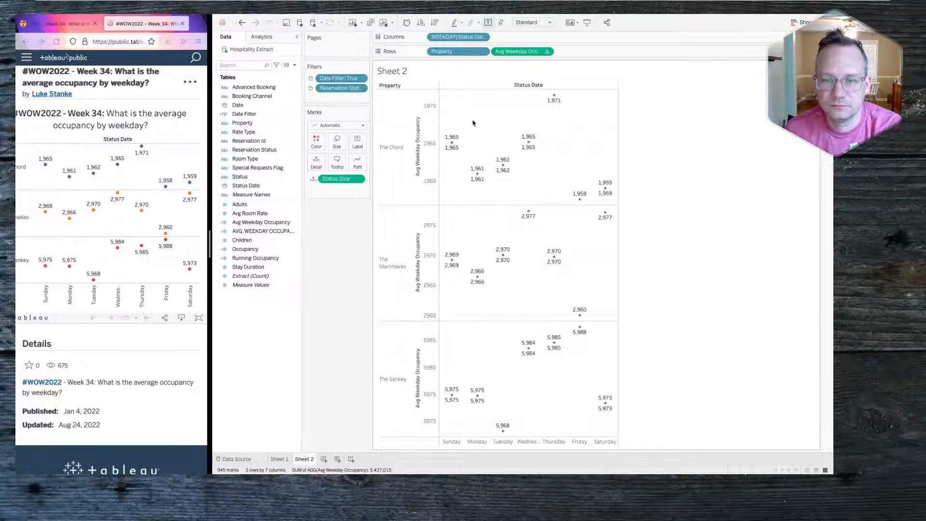
{"action": "left_click", "coordinate": [357, 142]}
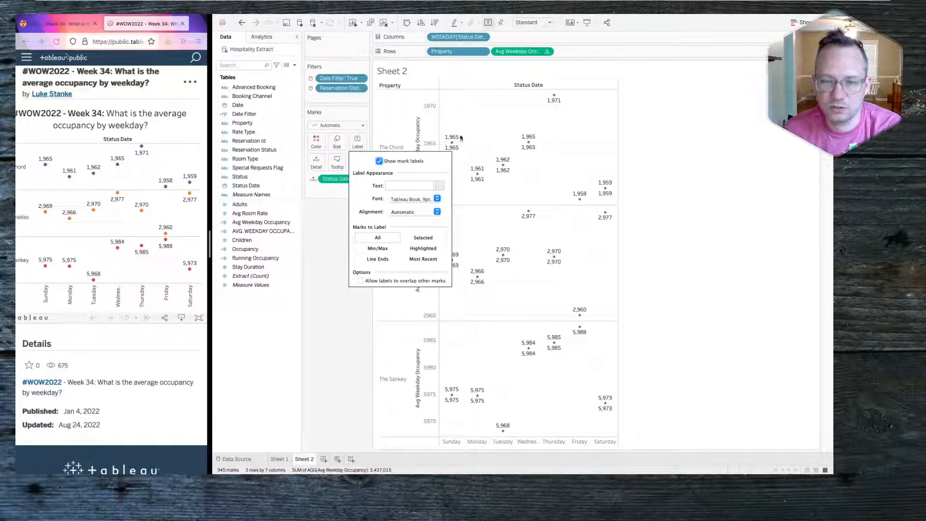
{"action": "left_click", "coordinate": [474, 125]}
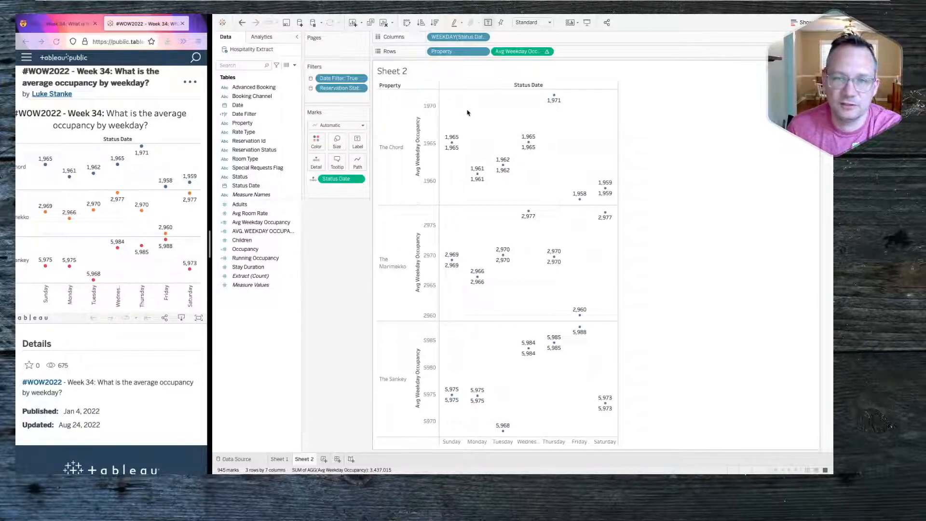
{"action": "left_click", "coordinate": [357, 141]}
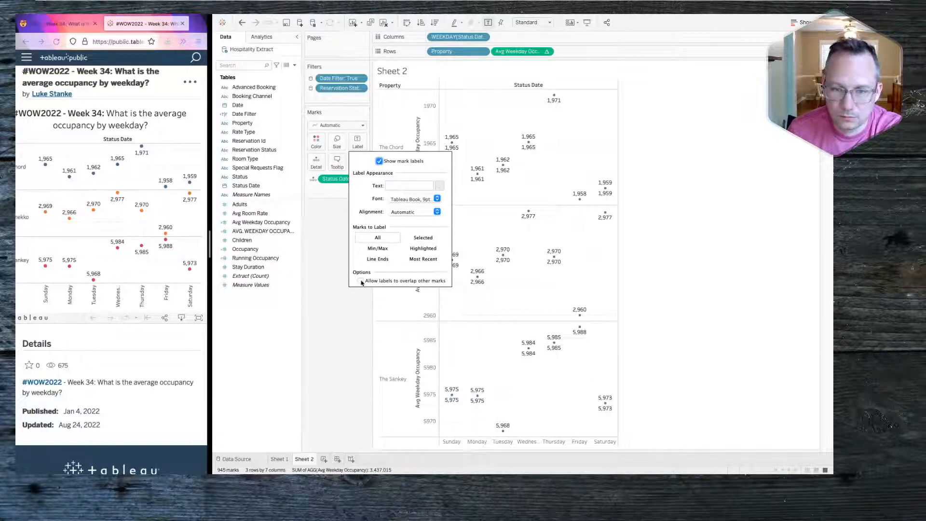
{"action": "left_click", "coordinate": [483, 111]}
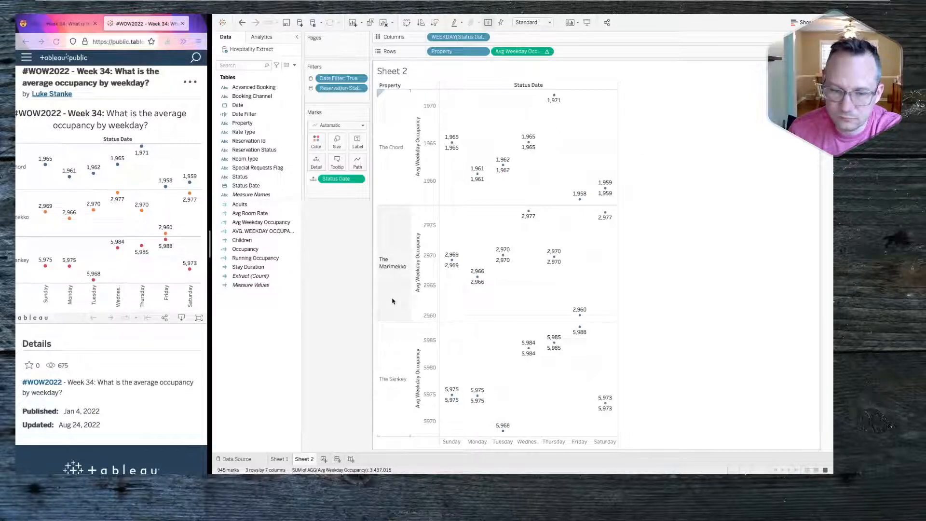
Step: Switch to the Workout Wednesday challenge page in the browser and check the requirements for the bonus task on the number of marks
{"action": "left_click", "coordinate": [67, 30]}
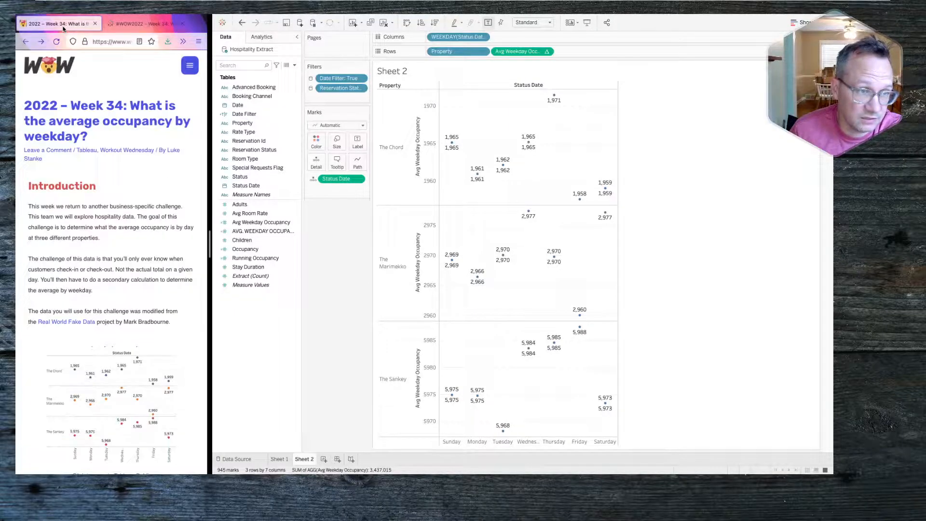
{"action": "scroll", "coordinate": [111, 343], "scroll_direction": "down", "scroll_amount": 10}
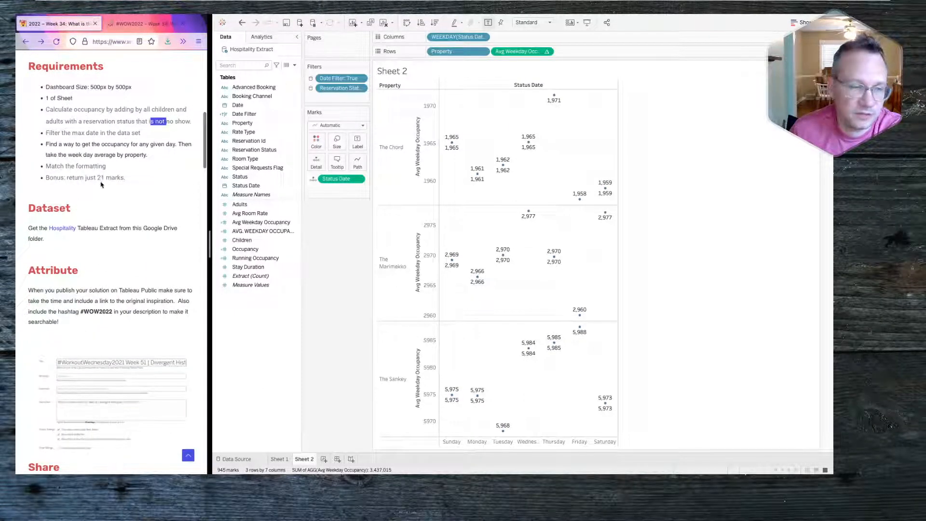
{"action": "left_click_drag", "start_coordinate": [48, 176], "coordinate": [123, 175]}
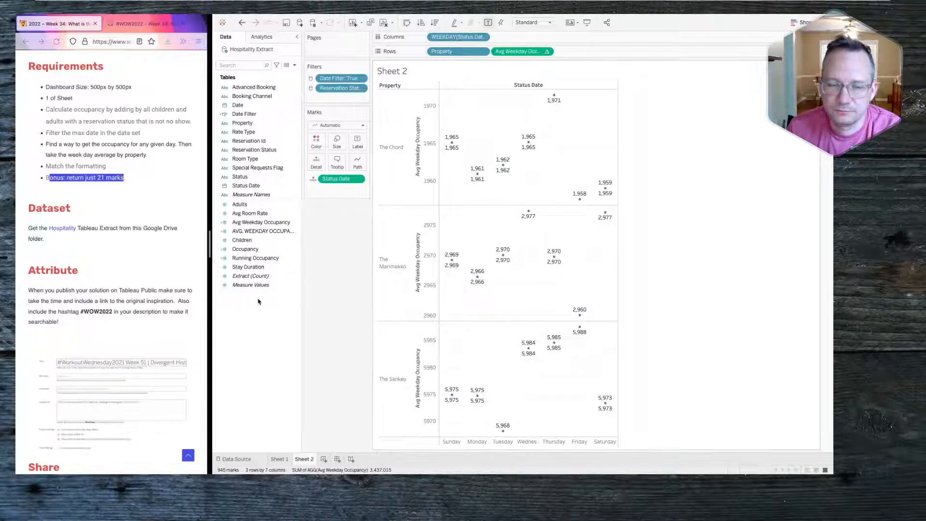
Step: Create a calculated field in Tableau named Mark Filter with the formula FIRST() = 0
{"action": "right_click", "coordinate": [249, 349]}
{"action": "left_click", "coordinate": [262, 352]}
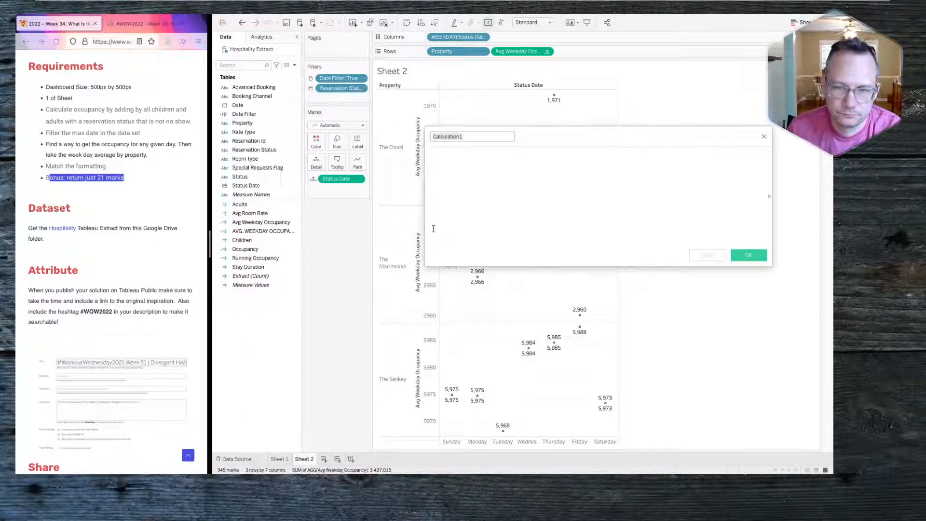
{"action": "left_click", "coordinate": [474, 136]}
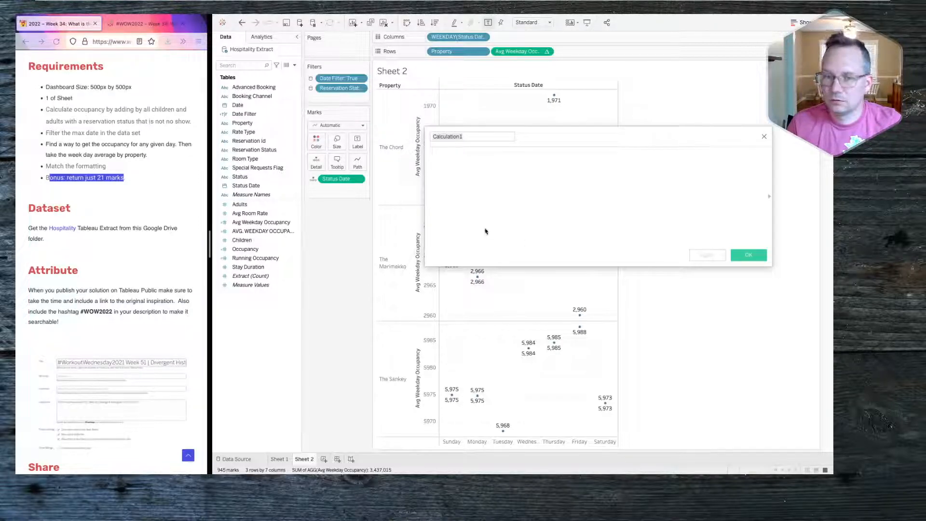
{"action": "left_click", "coordinate": [472, 164]}
{"action": "left_click", "coordinate": [465, 137]}
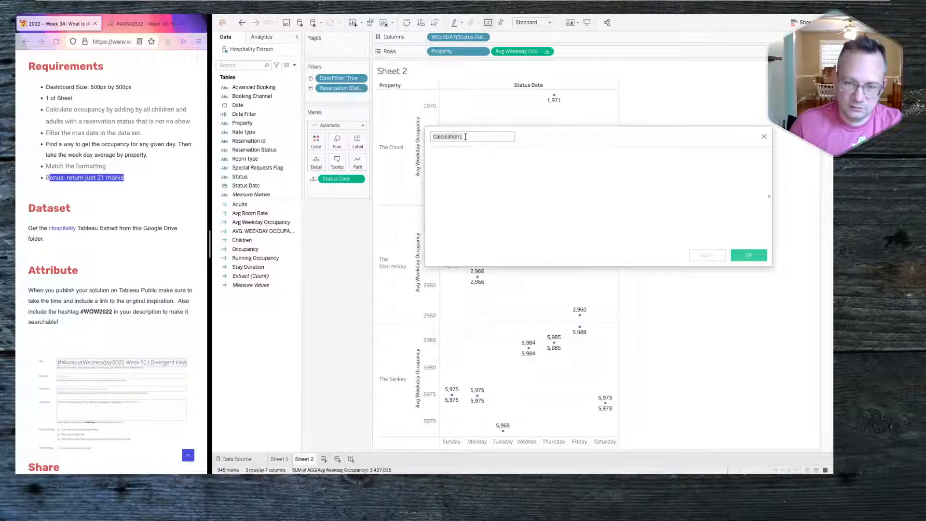
{"action": "type", "text": "MAR"}
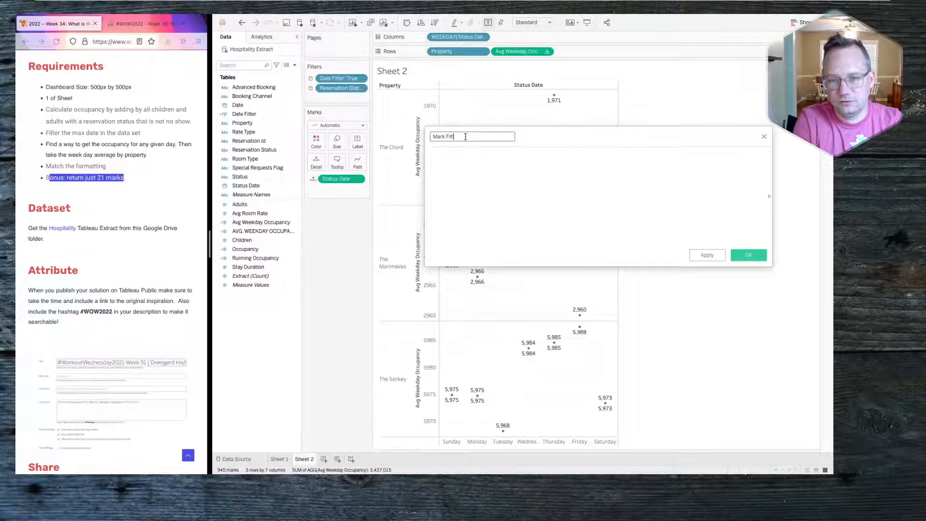
{"action": "key", "text": "Tab"}
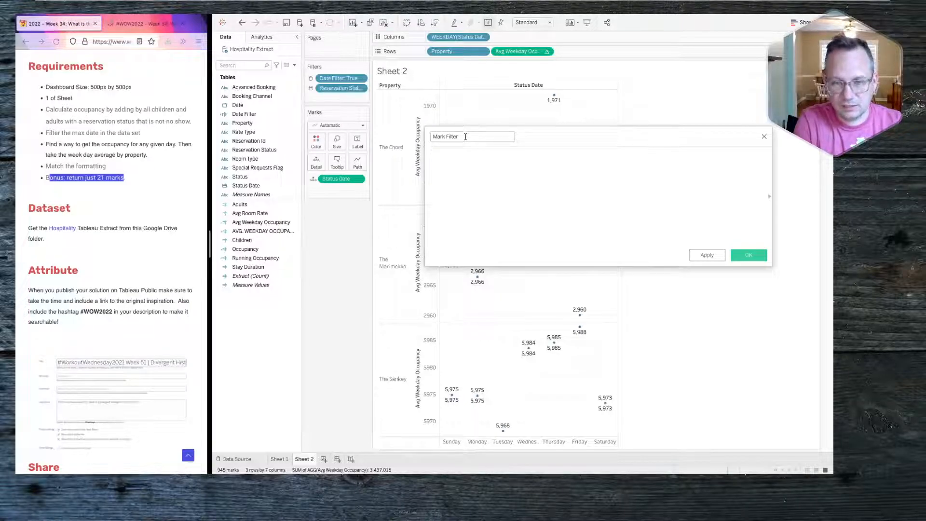
{"action": "type", "text": "mi"}
{"action": "key", "text": "BackSpace"}
{"action": "key", "text": "BackSpace"}
{"action": "type", "text": "first"}
{"action": "key", "text": "Return"}
{"action": "type", "text": "= 0"}
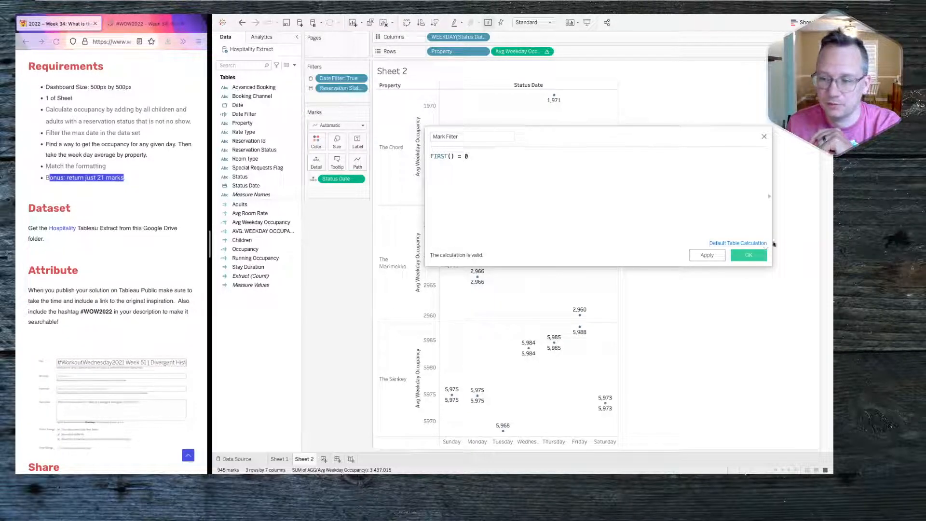
{"action": "left_click", "coordinate": [749, 255]}
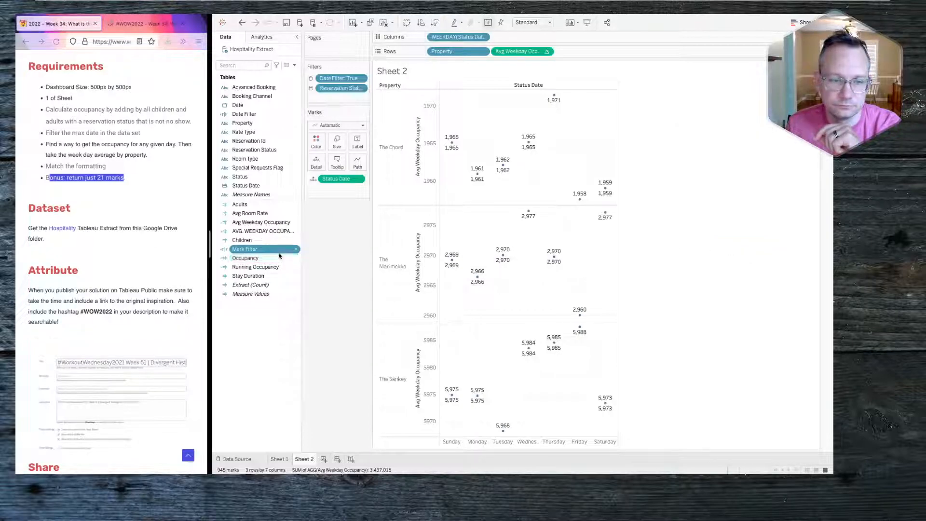
Step: Filter Sheet 2 by Mark Filter, keeping only True, and inspect the remaining mark for The Chord
{"action": "left_click_drag", "start_coordinate": [259, 249], "coordinate": [335, 96]}
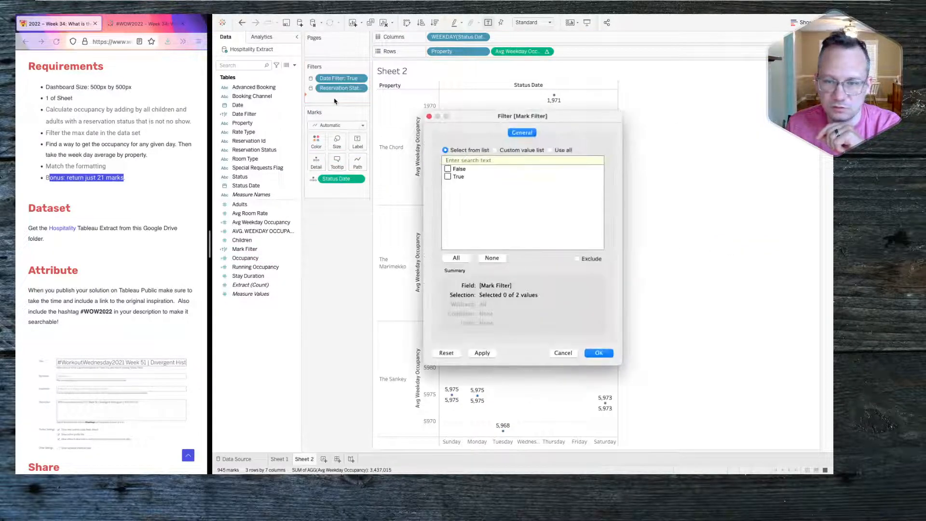
{"action": "left_click", "coordinate": [591, 352]}
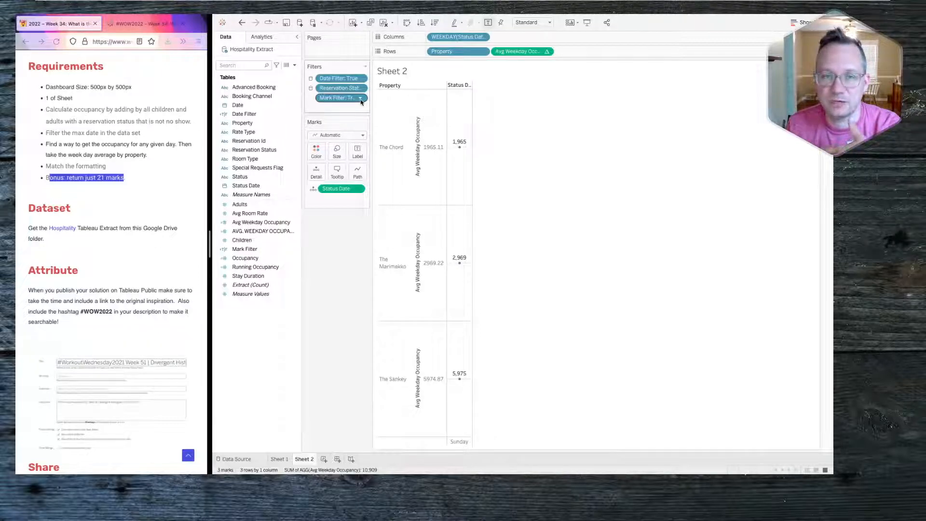
{"action": "mouse_move", "coordinate": [461, 148]}
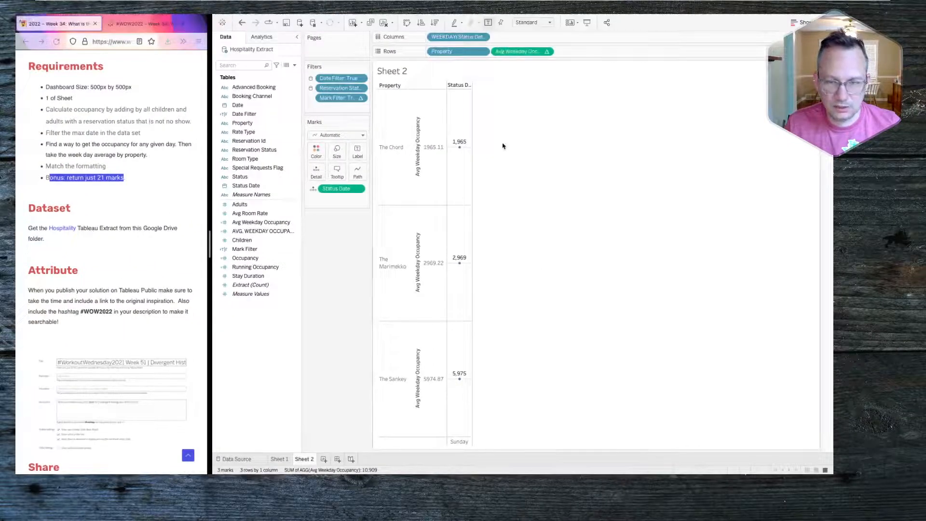
{"action": "left_click_drag", "start_coordinate": [467, 165], "coordinate": [451, 132]}
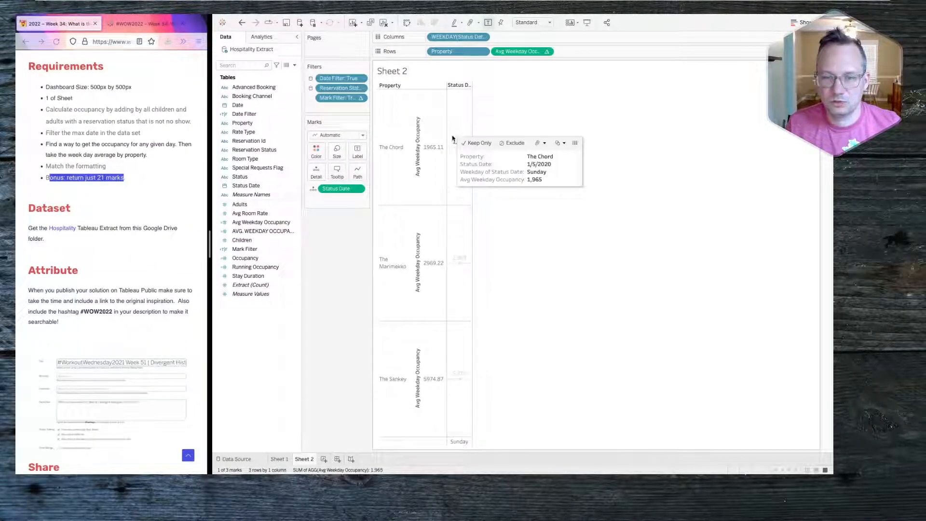
{"action": "left_click", "coordinate": [459, 117]}
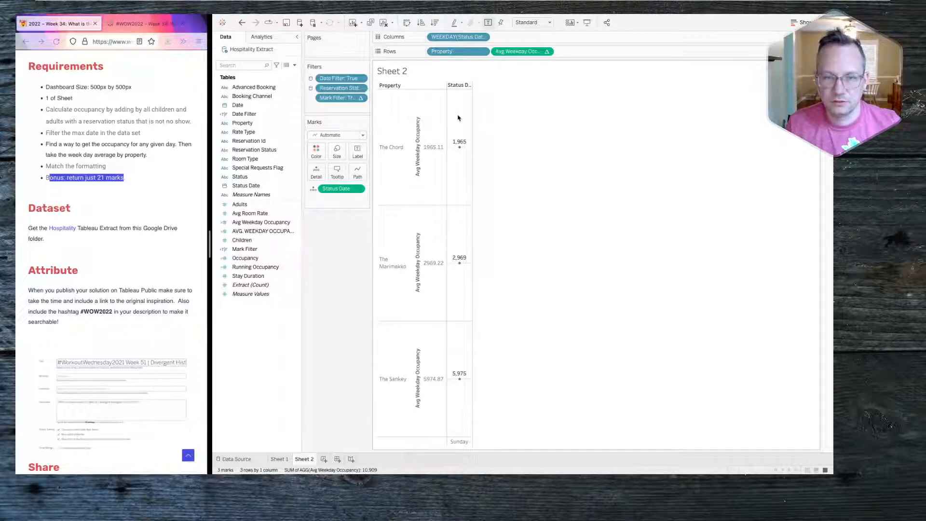
Step: Compute Mark Filter using the specific dimensions Property, Weekday of Status Date and Status Date, in that order, restarting every Weekday of Status Date
{"action": "left_click", "coordinate": [363, 99]}
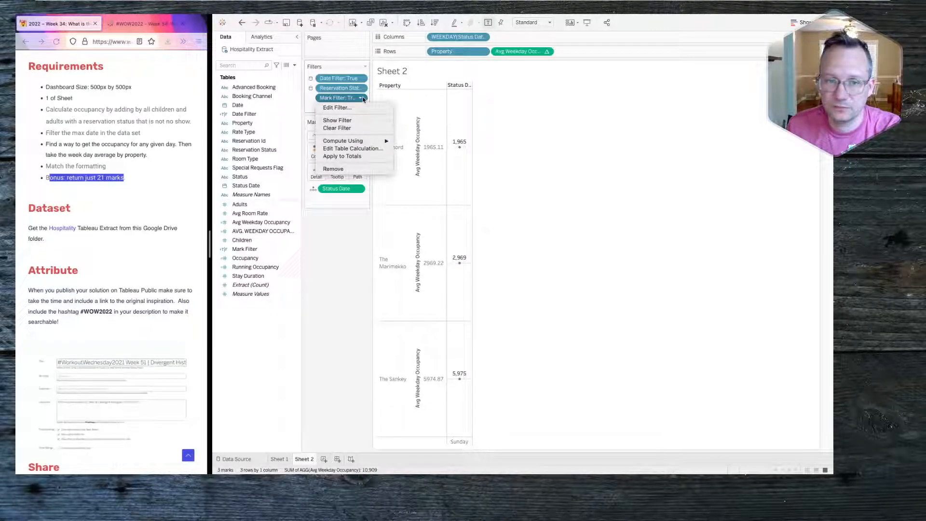
{"action": "left_click", "coordinate": [353, 149]}
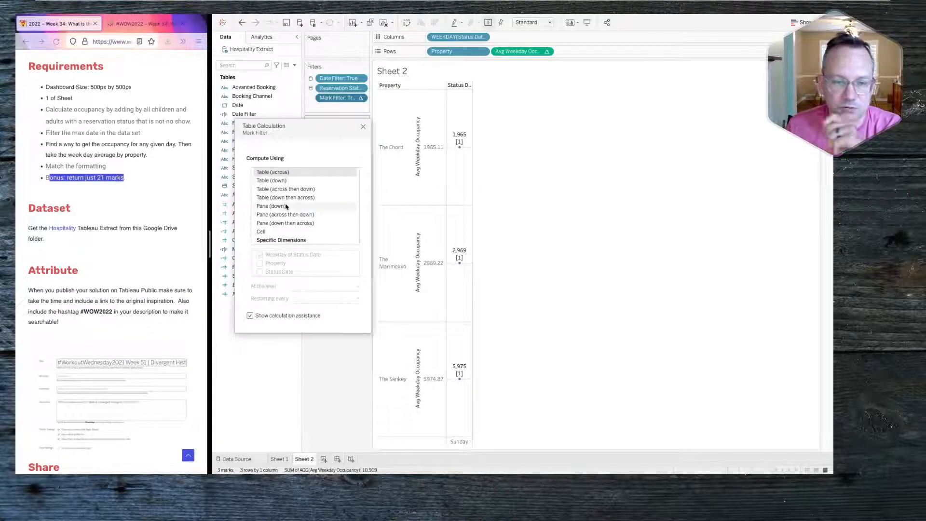
{"action": "left_click", "coordinate": [274, 240]}
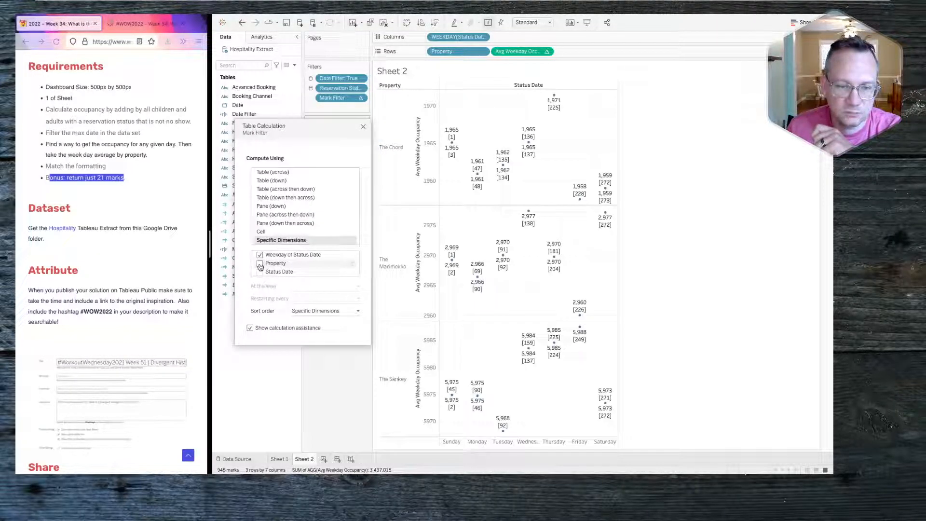
{"action": "left_click", "coordinate": [260, 264]}
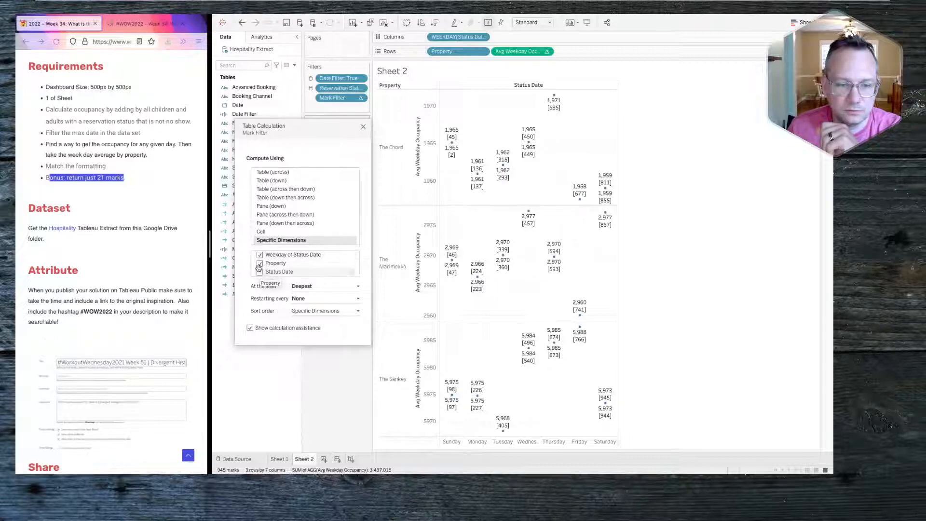
{"action": "left_click", "coordinate": [277, 272]}
{"action": "left_click_drag", "start_coordinate": [275, 263], "coordinate": [280, 255]}
{"action": "left_click", "coordinate": [324, 298]}
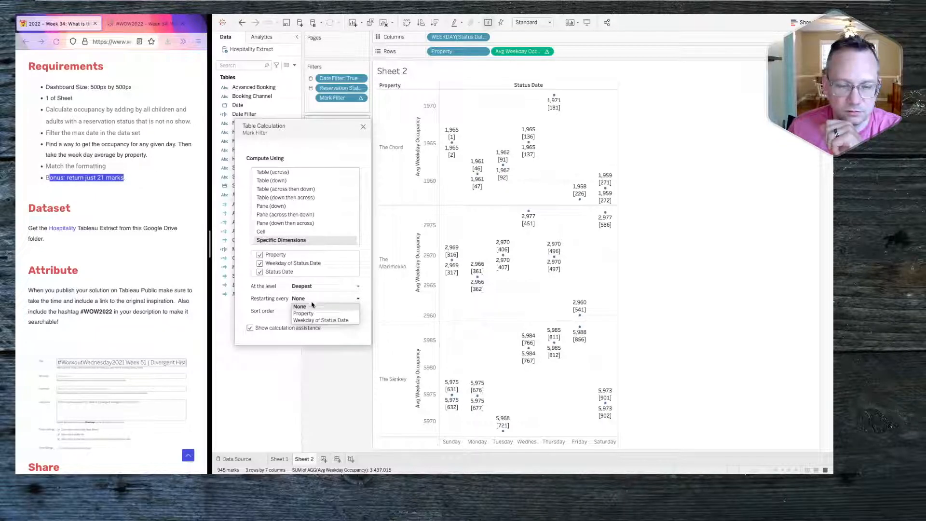
{"action": "left_click", "coordinate": [307, 321]}
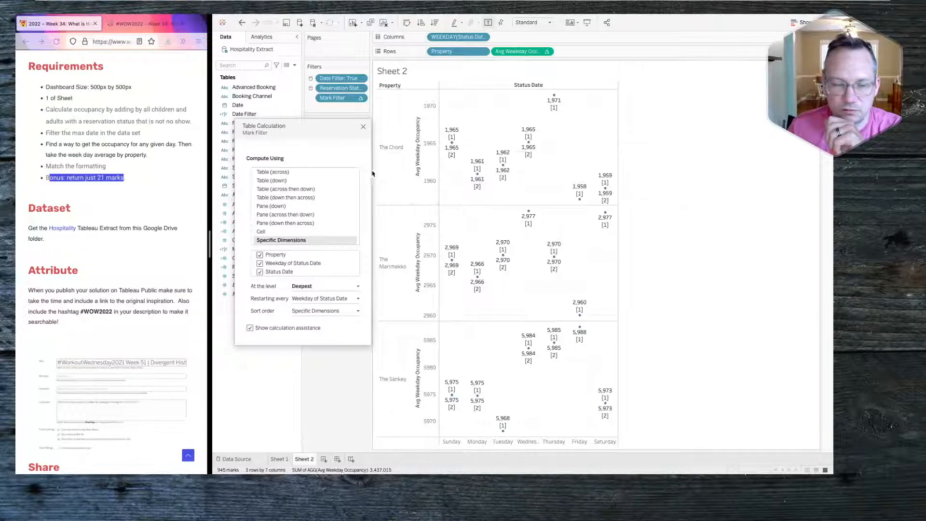
Step: Exclude Weekday of Status Date and Property from the Mark Filter table calculation, leaving it computed along Status Date only
{"action": "left_click", "coordinate": [260, 272]}
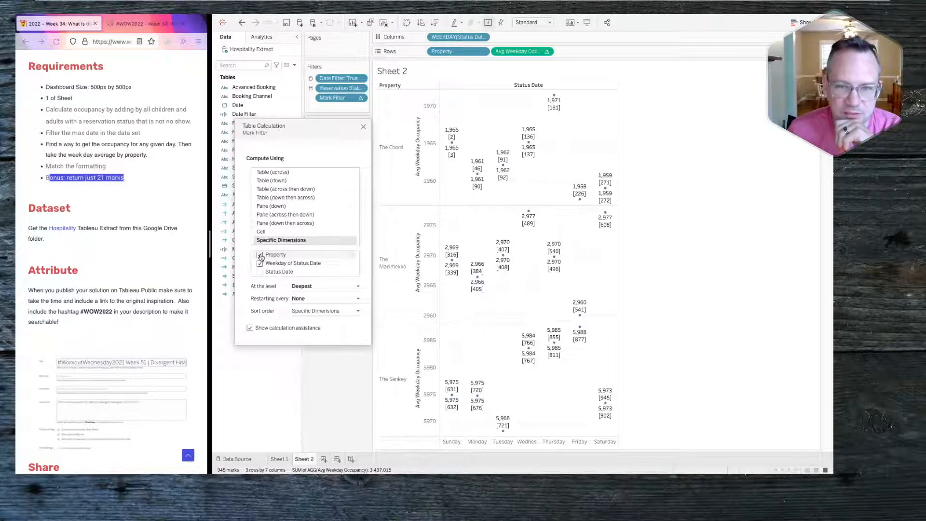
{"action": "left_click", "coordinate": [260, 272]}
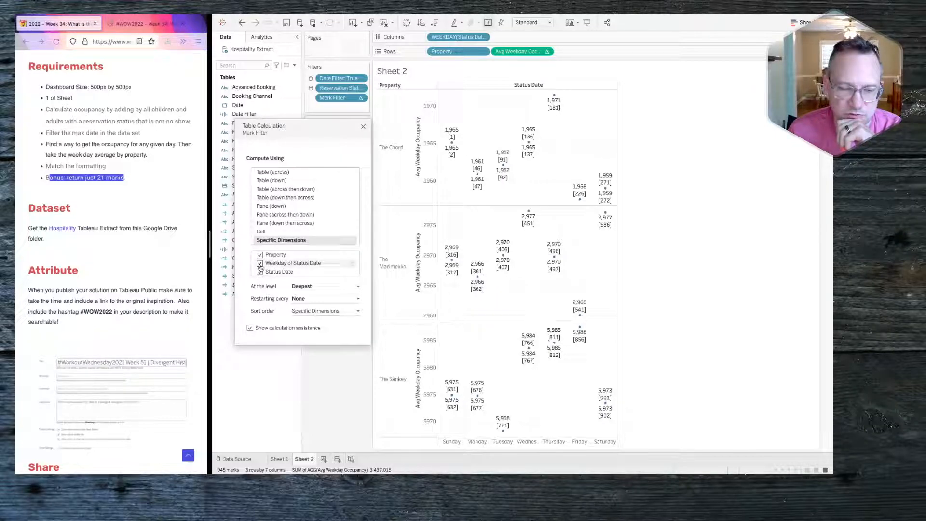
{"action": "left_click", "coordinate": [260, 264]}
{"action": "left_click", "coordinate": [259, 254]}
{"action": "left_click", "coordinate": [364, 126]}
Step: Restrict Mark Filter to True by deselecting False, and apply the filter
{"action": "left_click", "coordinate": [360, 98]}
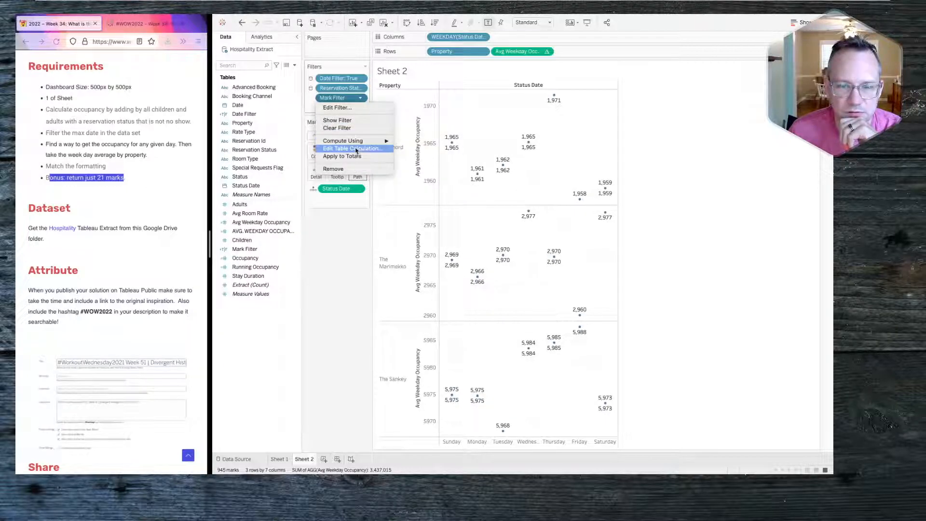
{"action": "left_click", "coordinate": [347, 108]}
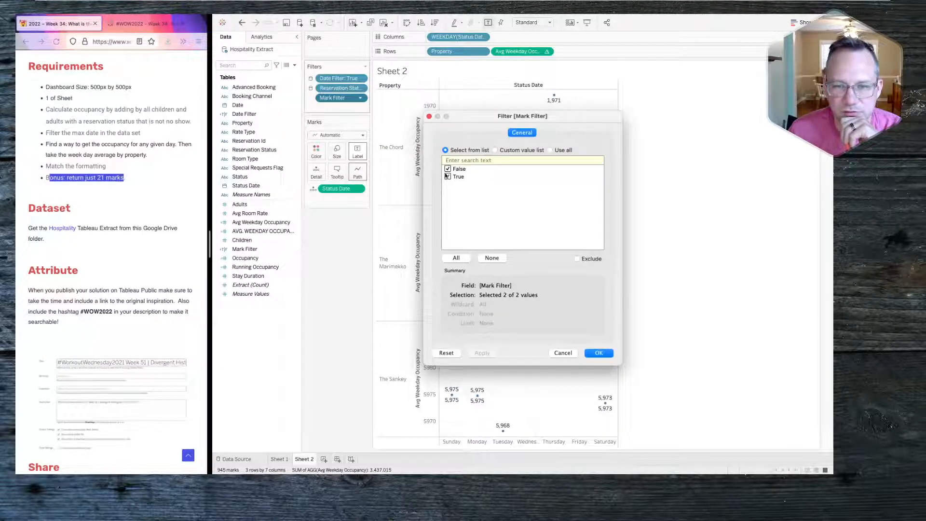
{"action": "left_click", "coordinate": [484, 352]}
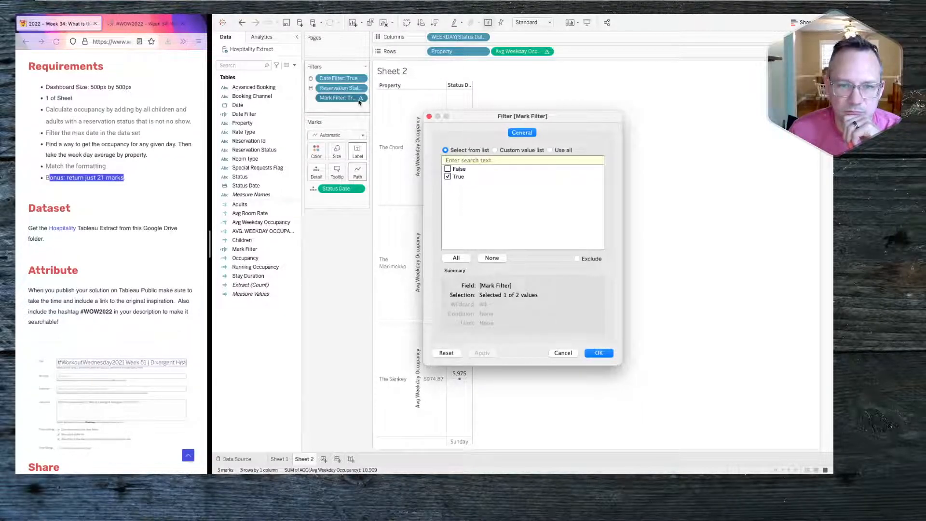
Step: Reopen Mark Filter's table calculation and add Property to its specific dimensions alongside Status Date
{"action": "left_click", "coordinate": [428, 116]}
{"action": "left_click", "coordinate": [361, 98]}
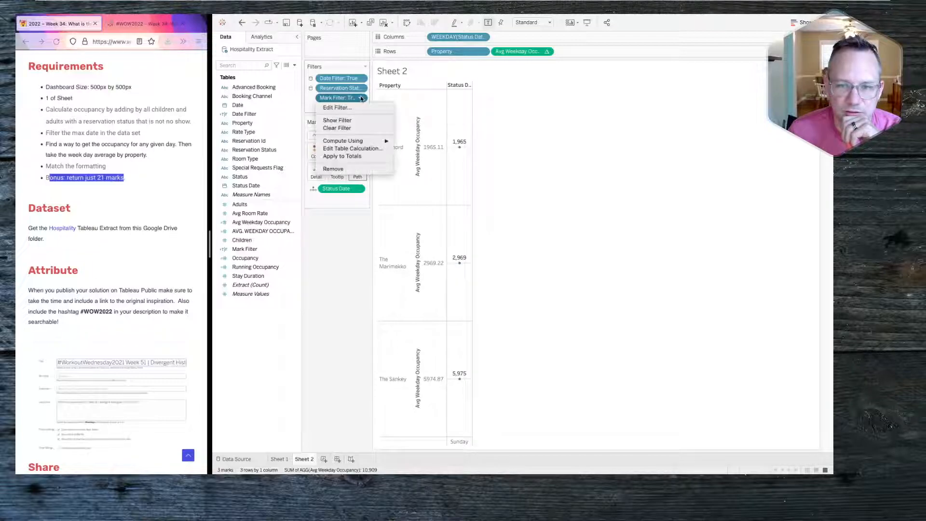
{"action": "left_click", "coordinate": [347, 149]}
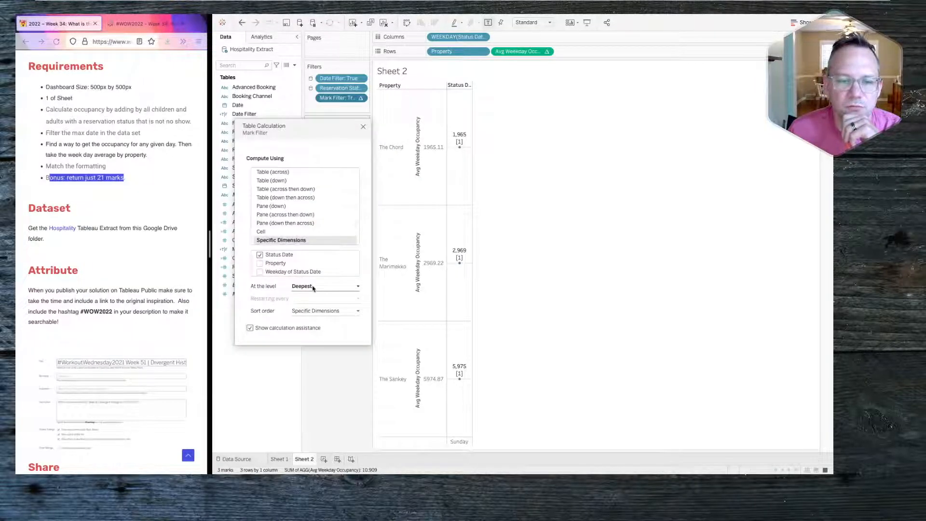
{"action": "left_click", "coordinate": [260, 262]}
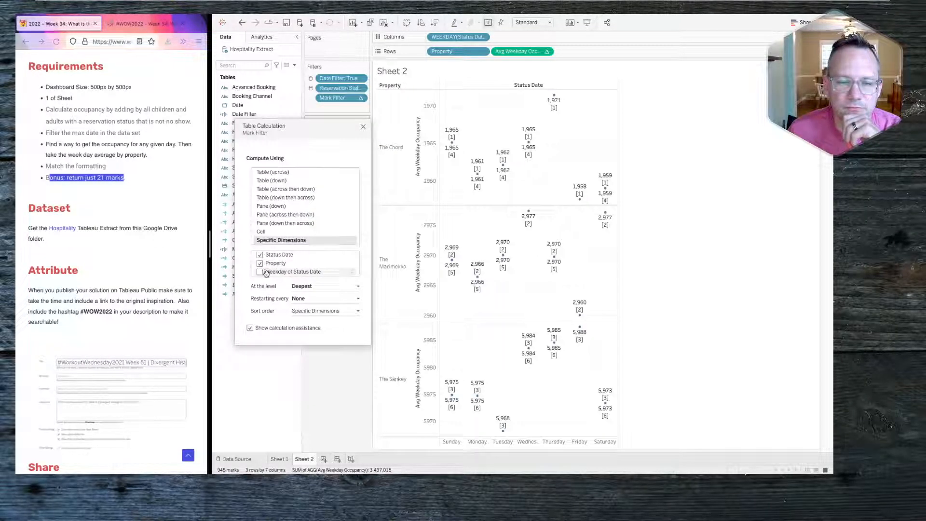
Step: Try restricting Mark Filter to True with the calculation running along Status Date and Property
{"action": "left_click", "coordinate": [362, 98]}
{"action": "left_click", "coordinate": [338, 121]}
{"action": "left_click", "coordinate": [448, 169]}
{"action": "left_click", "coordinate": [474, 352]}
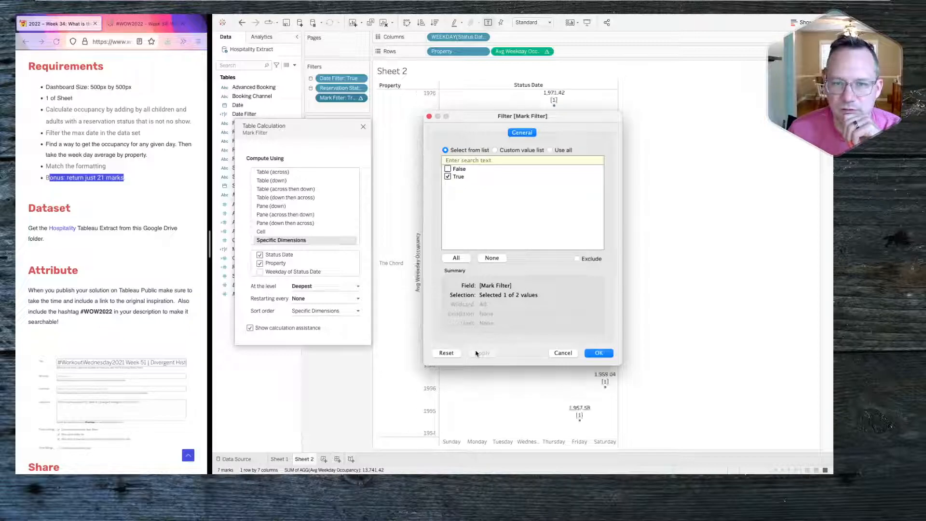
{"action": "left_click_drag", "start_coordinate": [524, 117], "coordinate": [636, 107]}
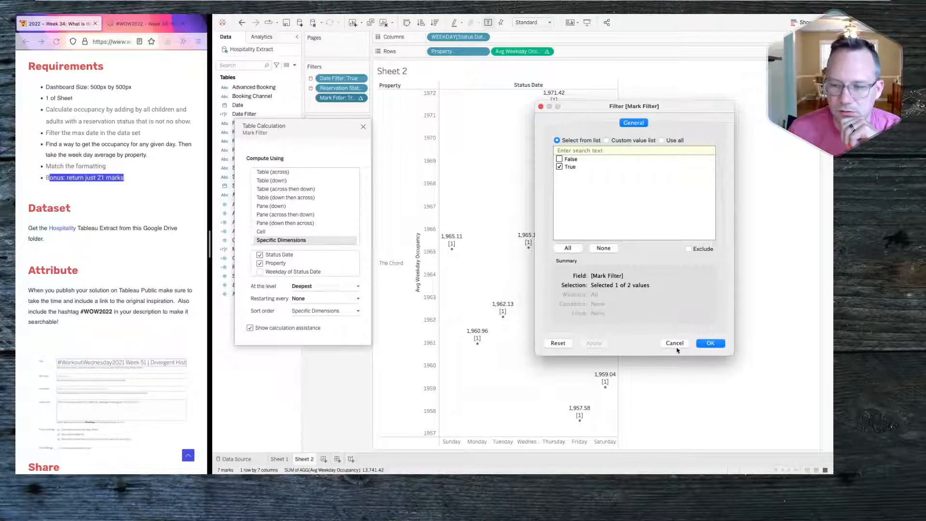
{"action": "left_click", "coordinate": [706, 344]}
Step: Place Property above Status Date in Mark Filter's table calculation, restart every Property, and include Weekday of Status Date
{"action": "left_click", "coordinate": [301, 298]}
{"action": "left_click", "coordinate": [276, 263]}
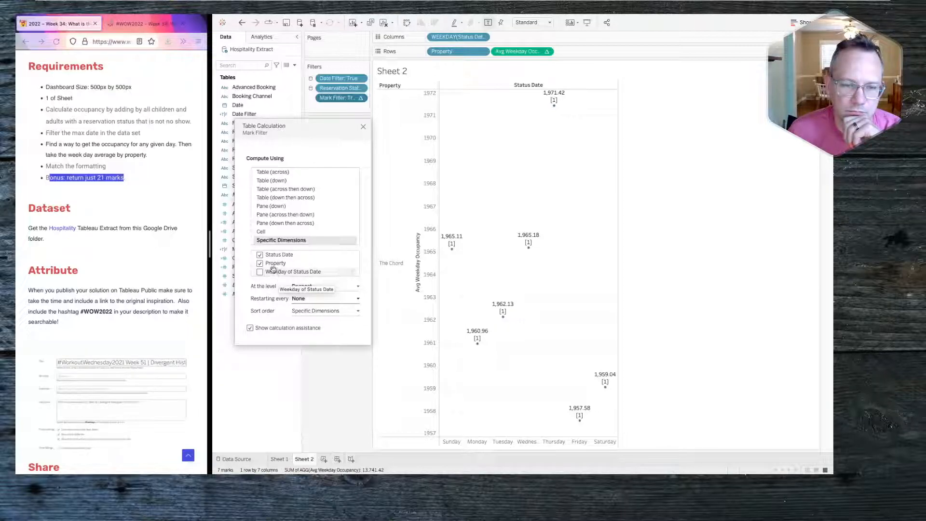
{"action": "left_click_drag", "start_coordinate": [277, 263], "coordinate": [271, 251]}
{"action": "left_click", "coordinate": [323, 299]}
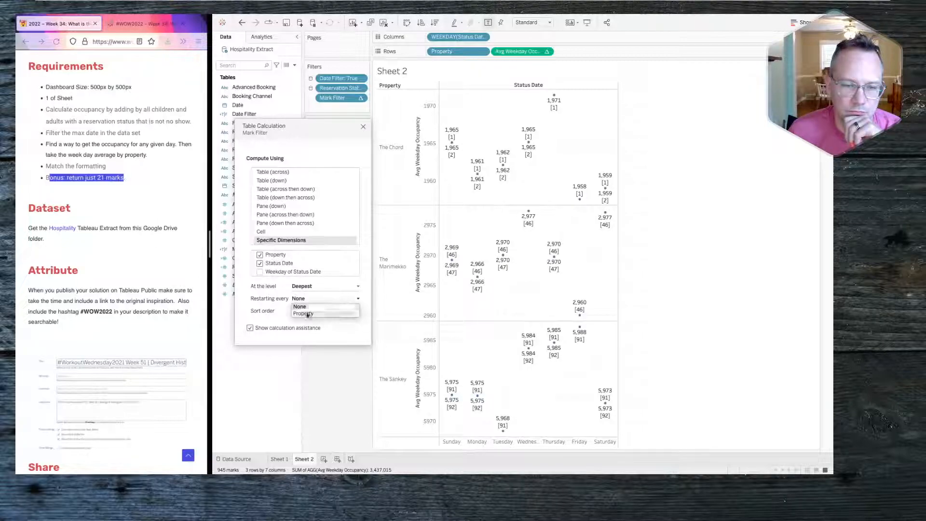
{"action": "left_click", "coordinate": [304, 313]}
{"action": "left_click", "coordinate": [260, 271]}
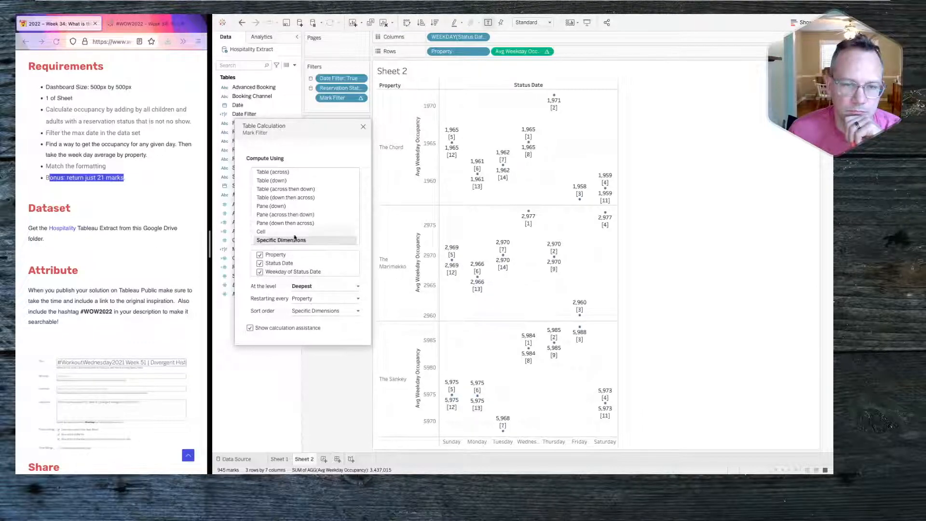
Step: Try restricting Mark Filter to True by deselecting False, with Weekday of Status Date as the deepest dimension
{"action": "left_click", "coordinate": [361, 99]}
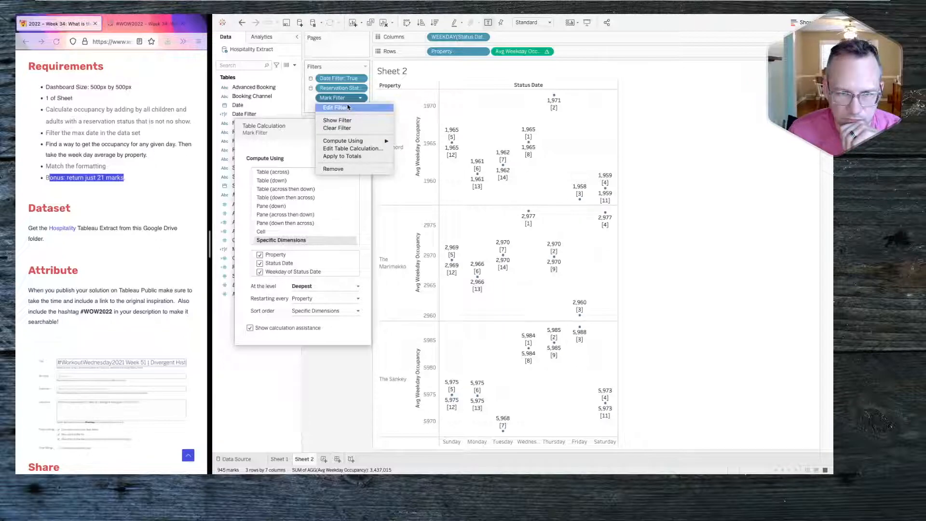
{"action": "left_click", "coordinate": [348, 108]}
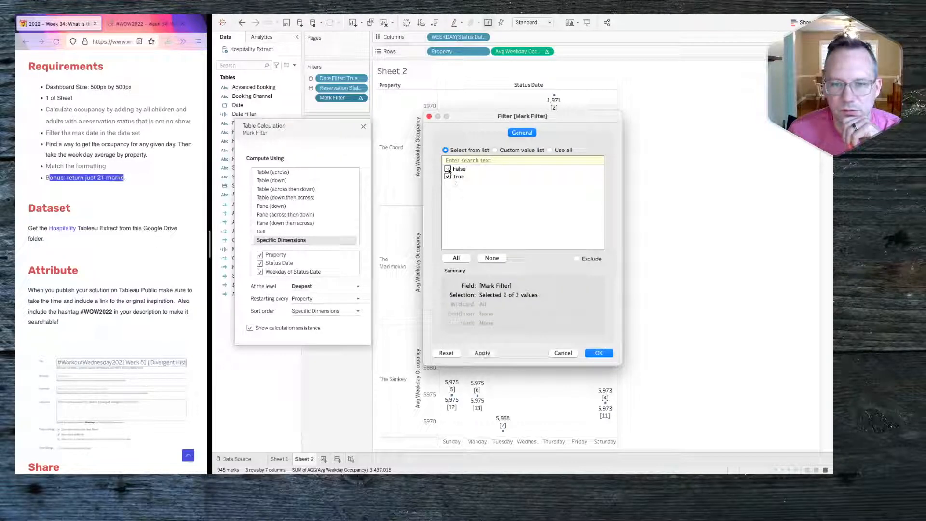
{"action": "left_click", "coordinate": [598, 354]}
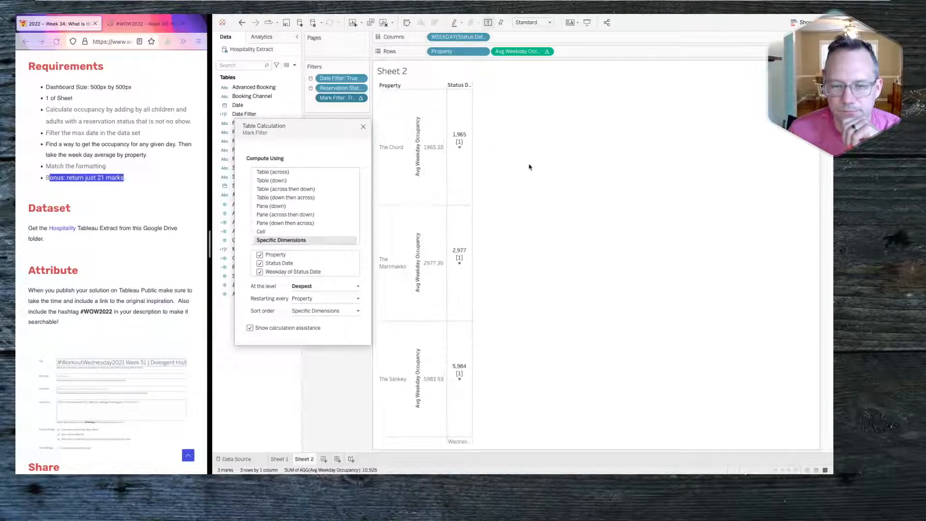
Step: Move Weekday of Status Date above Status Date in Mark Filter's table calculation, and restrict the filter to True
{"action": "left_click_drag", "start_coordinate": [289, 271], "coordinate": [290, 263]}
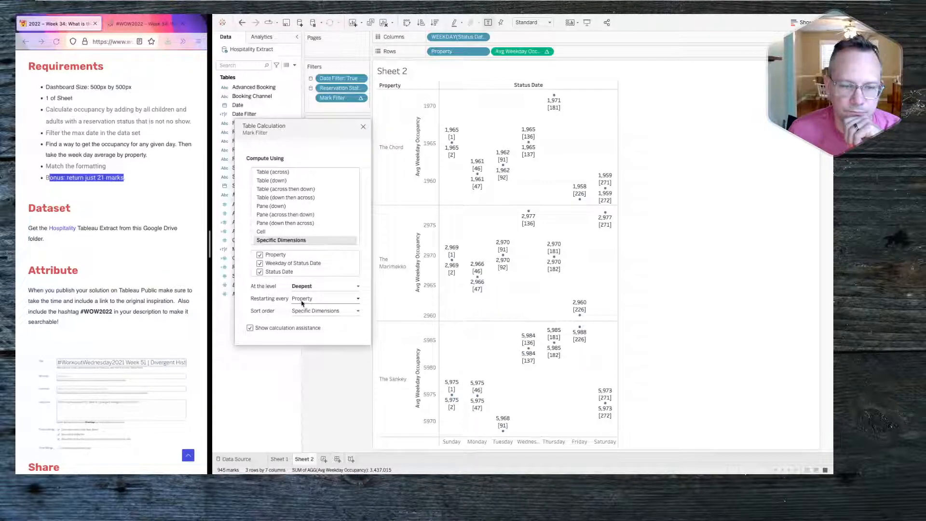
{"action": "left_click", "coordinate": [362, 98]}
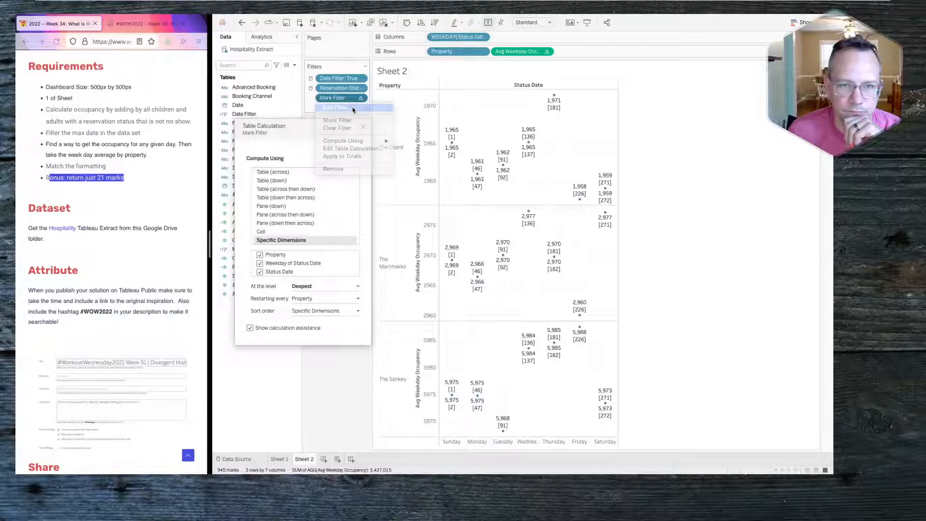
{"action": "left_click", "coordinate": [337, 107]}
{"action": "left_click", "coordinate": [448, 168]}
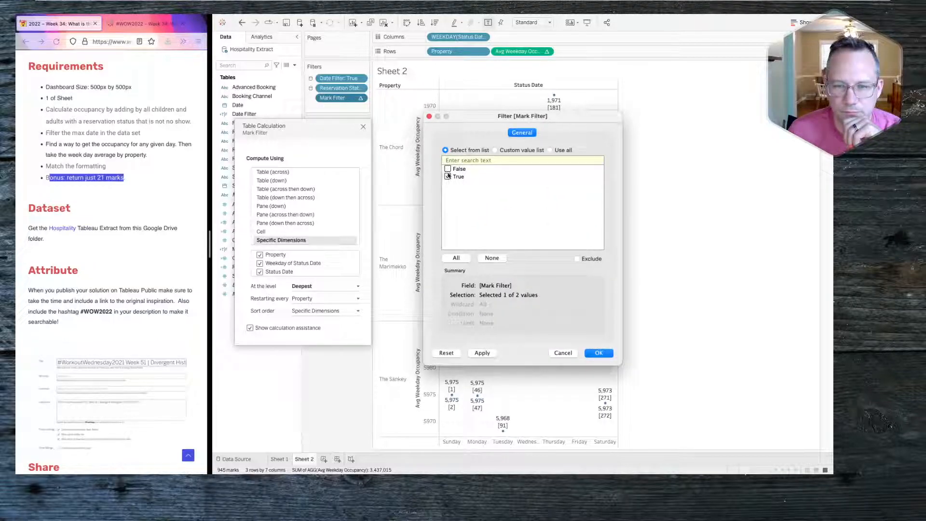
{"action": "left_click", "coordinate": [602, 357]}
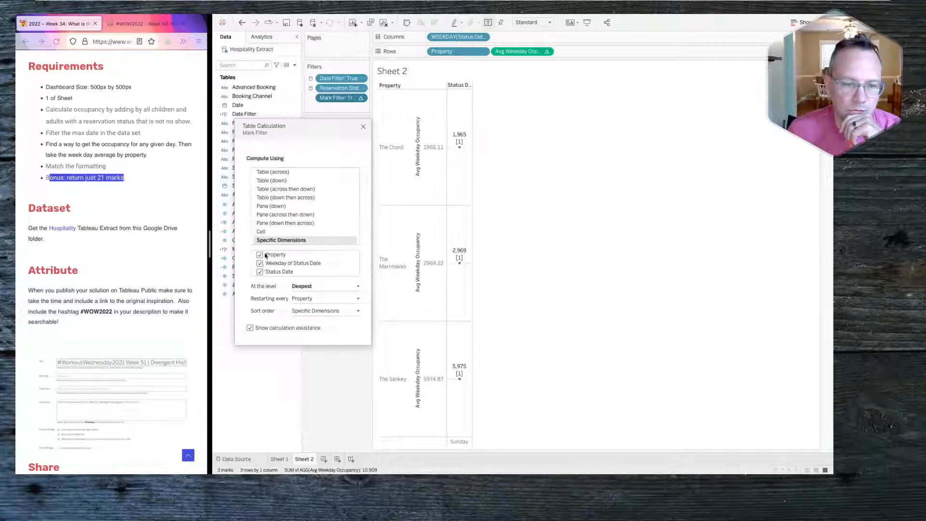
Step: Move Property below Weekday of Status Date and Status Date in Mark Filter's table calculation, and exclude it from the addressing
{"action": "left_click_drag", "start_coordinate": [272, 256], "coordinate": [268, 275]}
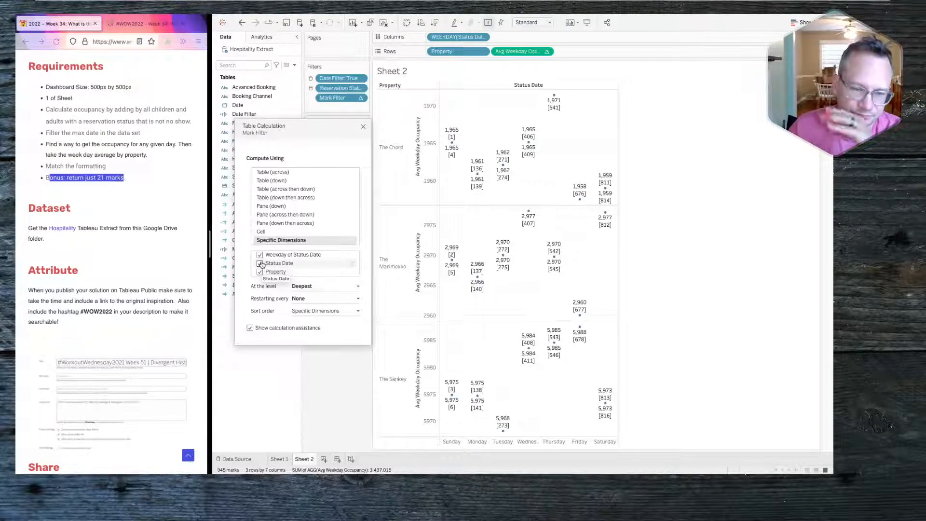
{"action": "left_click", "coordinate": [260, 272]}
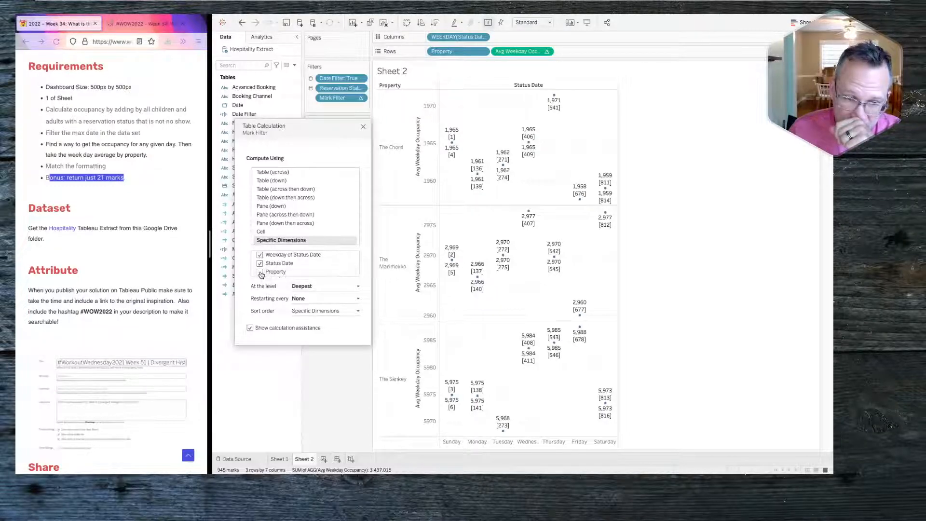
{"action": "left_click", "coordinate": [361, 98]}
{"action": "left_click", "coordinate": [358, 149]}
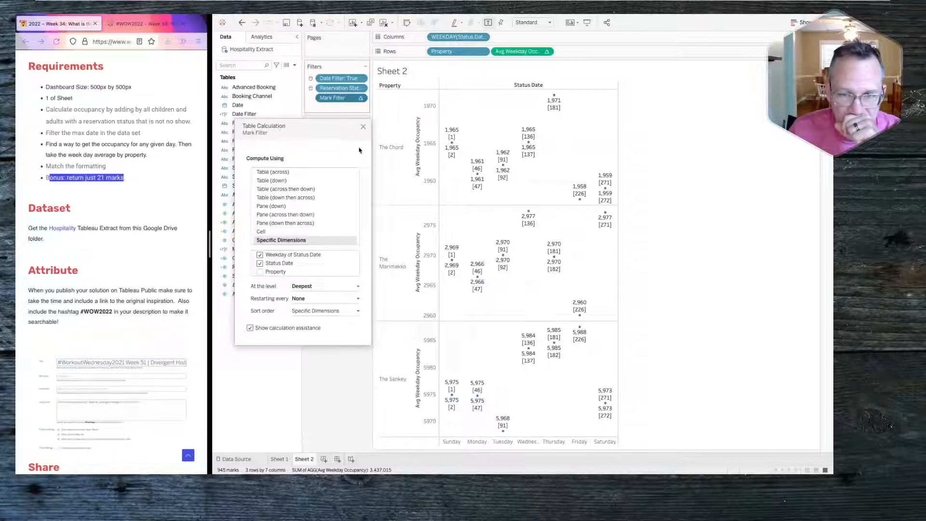
Step: Try restricting Mark Filter to True, computed along Weekday of Status Date and Status Date without restarting
{"action": "left_click", "coordinate": [360, 98]}
{"action": "left_click", "coordinate": [332, 107]}
{"action": "left_click", "coordinate": [447, 169]}
{"action": "left_click", "coordinate": [483, 352]}
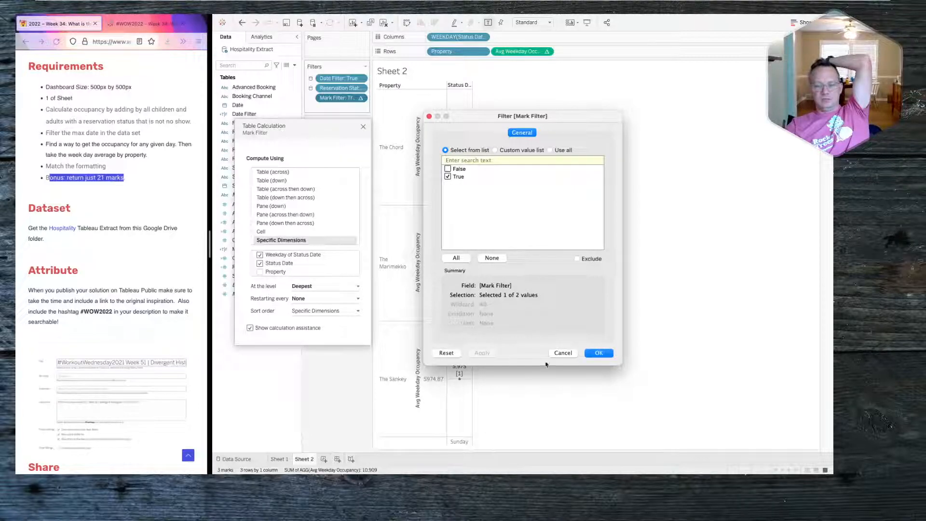
{"action": "left_click", "coordinate": [597, 352]}
Step: Keep Weekday of Status Date above Status Date in Mark Filter's table calculation, and restart every Weekday of Status Date
{"action": "left_click_drag", "start_coordinate": [275, 255], "coordinate": [276, 267]}
{"action": "left_click", "coordinate": [308, 300]}
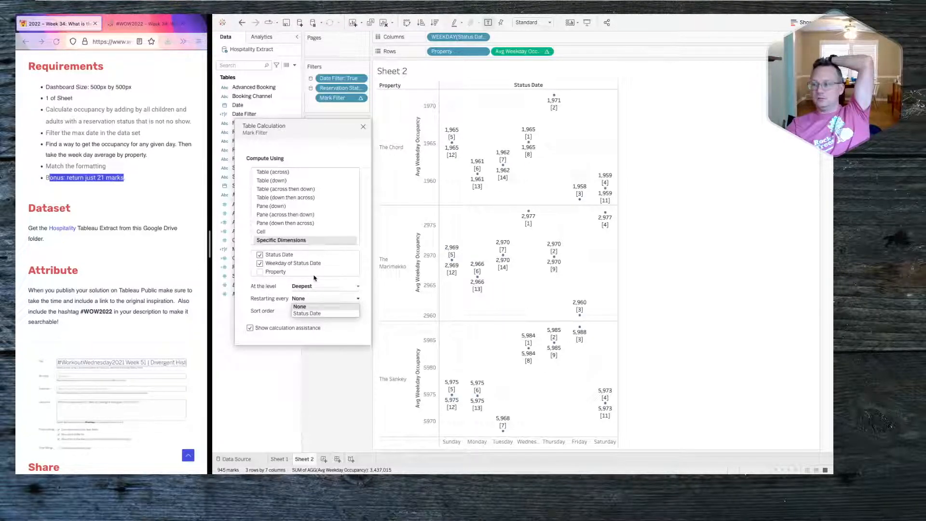
{"action": "left_click_drag", "start_coordinate": [284, 264], "coordinate": [284, 255]}
{"action": "left_click", "coordinate": [321, 298]}
{"action": "left_click", "coordinate": [322, 314]}
Step: Restrict Mark Filter to True by deselecting False
{"action": "left_click", "coordinate": [359, 98]}
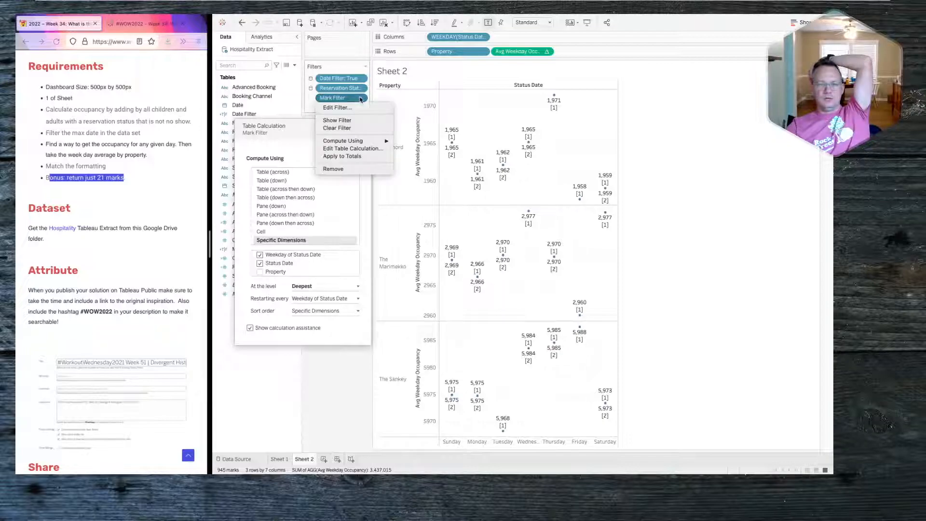
{"action": "left_click", "coordinate": [336, 107]}
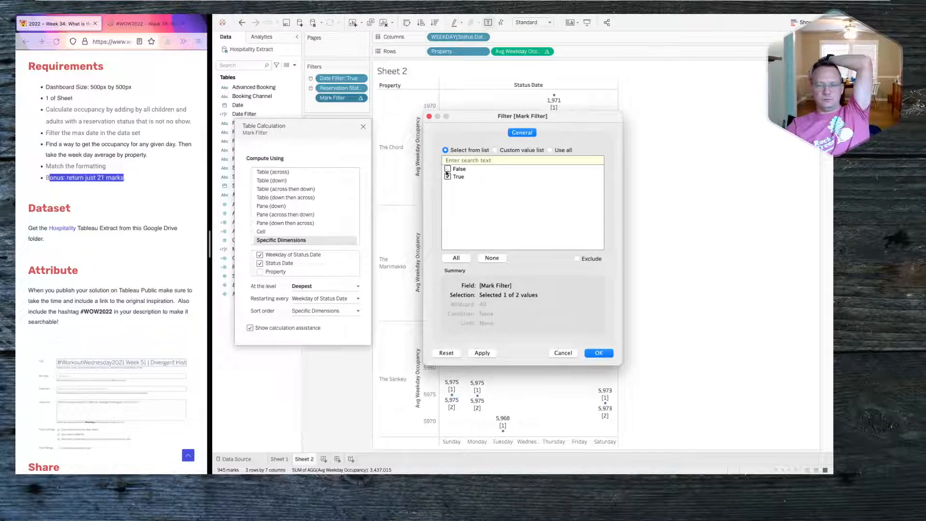
{"action": "left_click", "coordinate": [596, 352]}
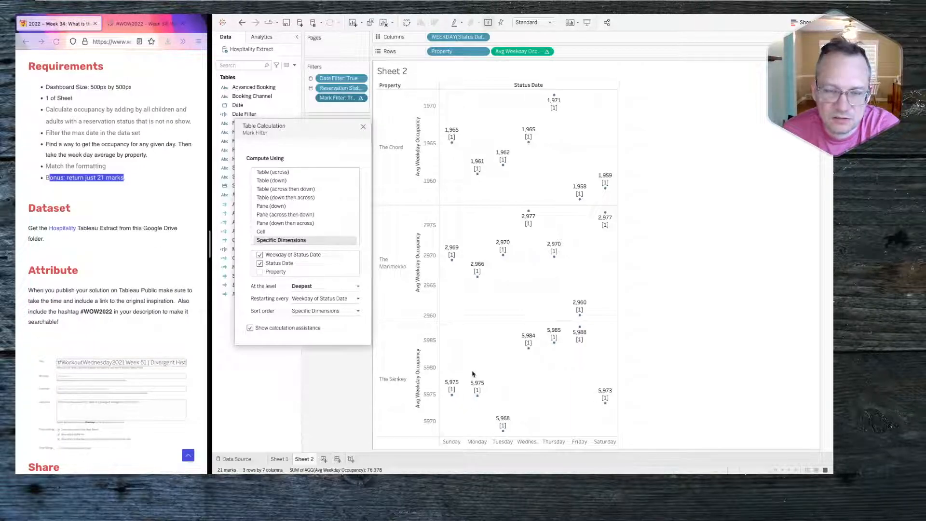
Step: Move the table calculation dialog clear of the chart and examine the weekday marks' details for The Chord and The Sankey
{"action": "left_click_drag", "start_coordinate": [315, 127], "coordinate": [328, 218]}
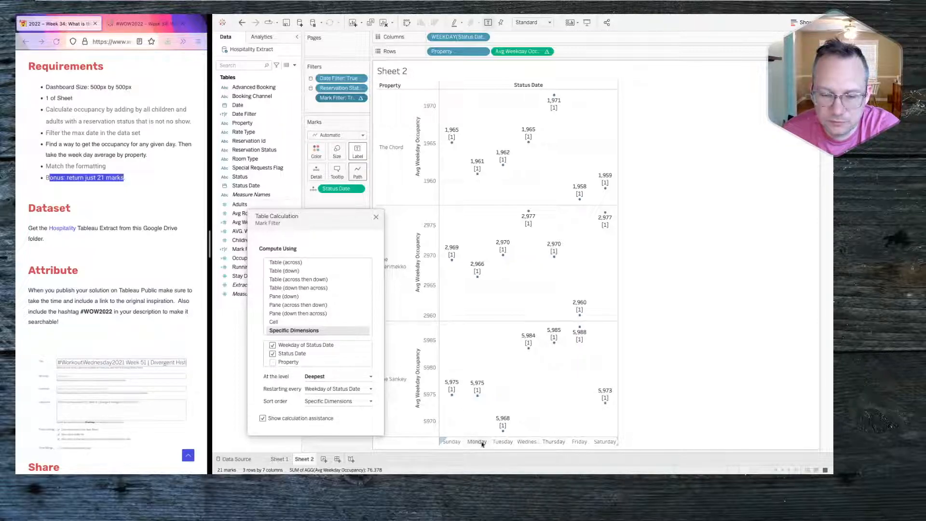
{"action": "mouse_move", "coordinate": [476, 401]}
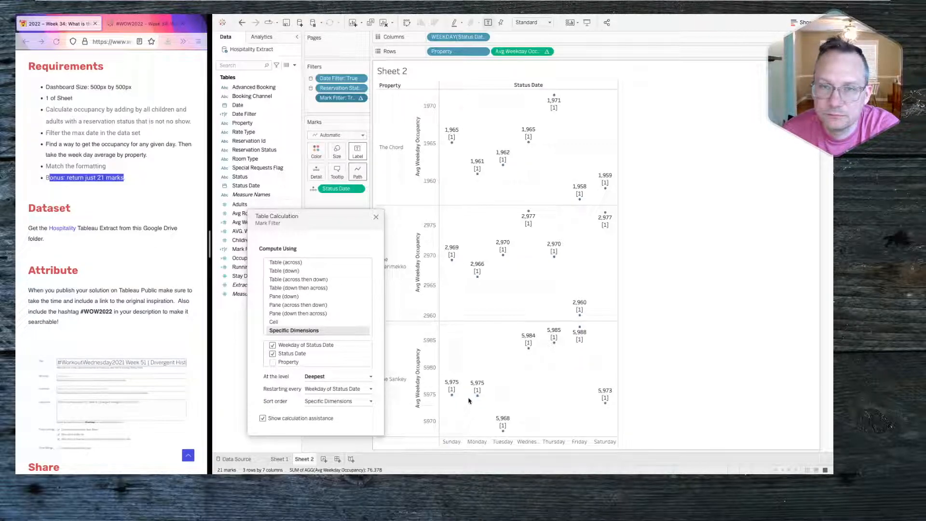
{"action": "mouse_move", "coordinate": [451, 144]}
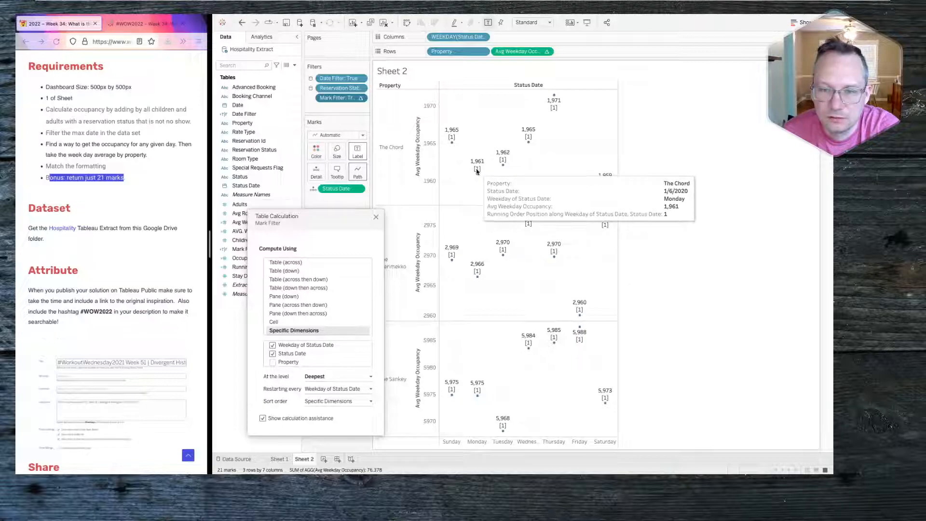
{"action": "mouse_move", "coordinate": [557, 98]}
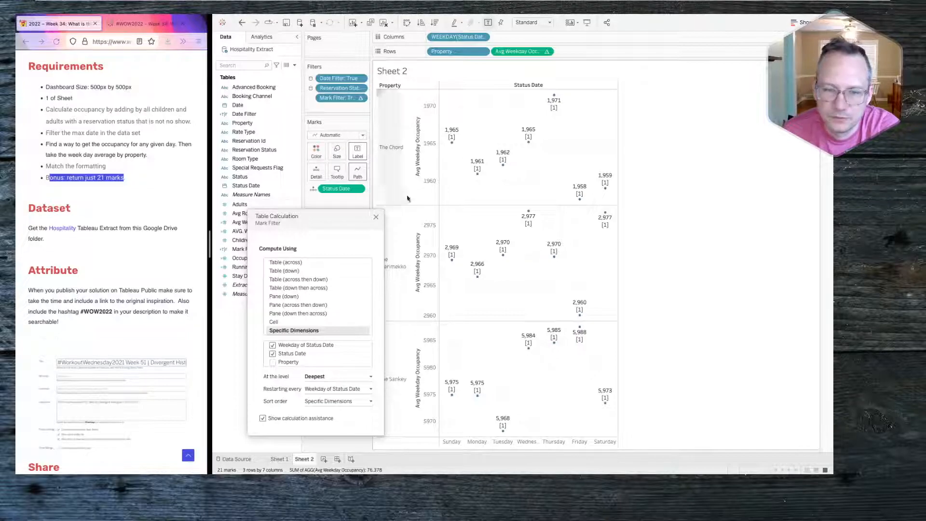
Step: Close Mark Filter's table calculation and color the marks by Property
{"action": "left_click", "coordinate": [376, 218]}
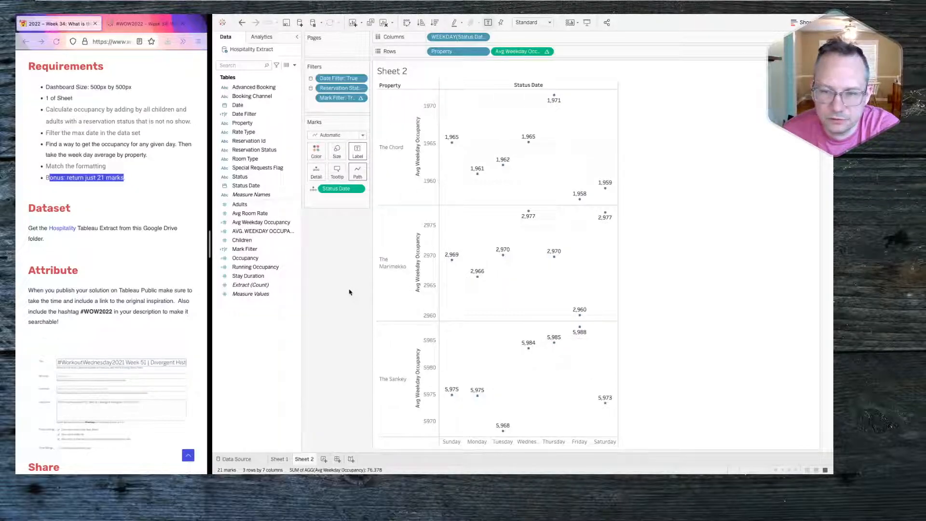
{"action": "left_click", "coordinate": [266, 123]}
{"action": "left_click_drag", "start_coordinate": [266, 125], "coordinate": [316, 150]}
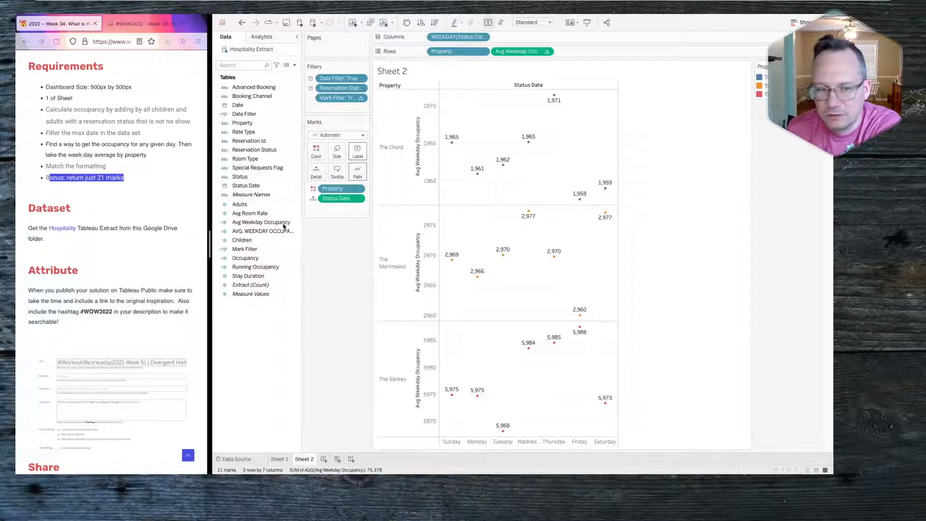
Step: Return to the start of the daily table on Sheet 1 and widen its Occupancy and Running Occupancy columns
{"action": "left_click", "coordinate": [284, 461]}
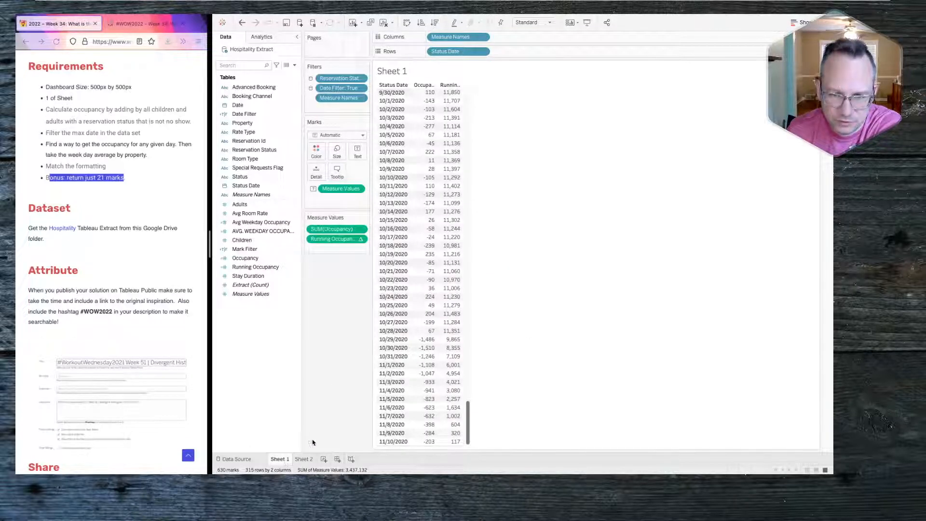
{"action": "scroll", "coordinate": [442, 227], "scroll_direction": "up", "scroll_amount": 15}
{"action": "scroll", "coordinate": [441, 227], "scroll_direction": "up", "scroll_amount": 20}
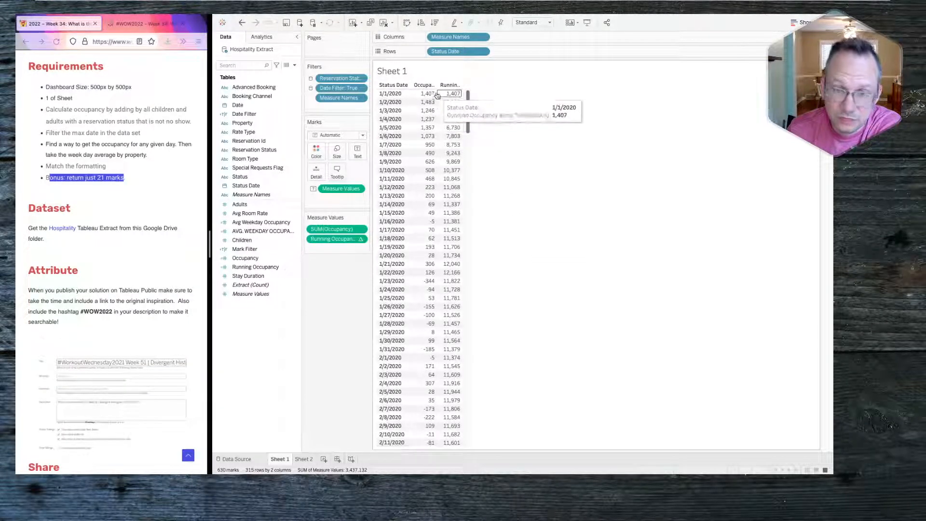
{"action": "left_click_drag", "start_coordinate": [436, 86], "coordinate": [468, 86]}
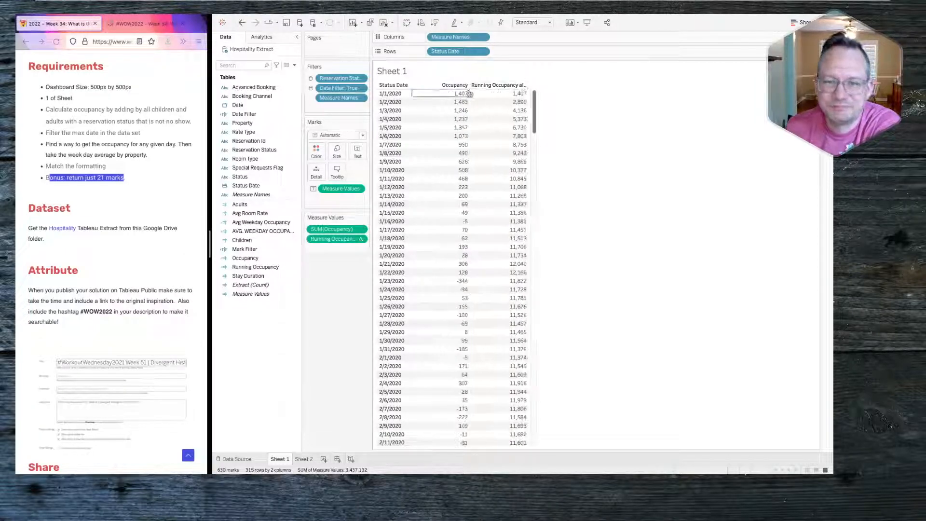
Step: Review the formula of the Occupancy calculated field and close it without changes
{"action": "left_click", "coordinate": [291, 261]}
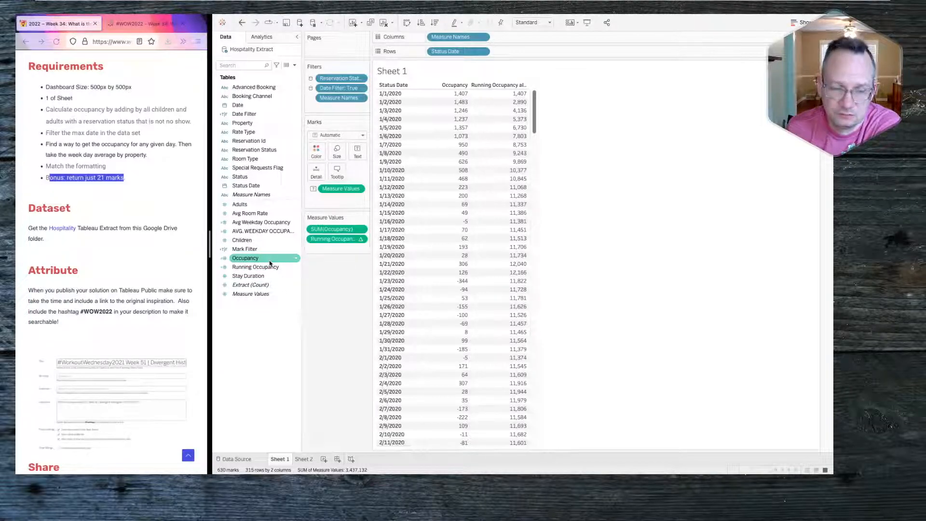
{"action": "right_click", "coordinate": [269, 263]}
{"action": "left_click", "coordinate": [285, 309]}
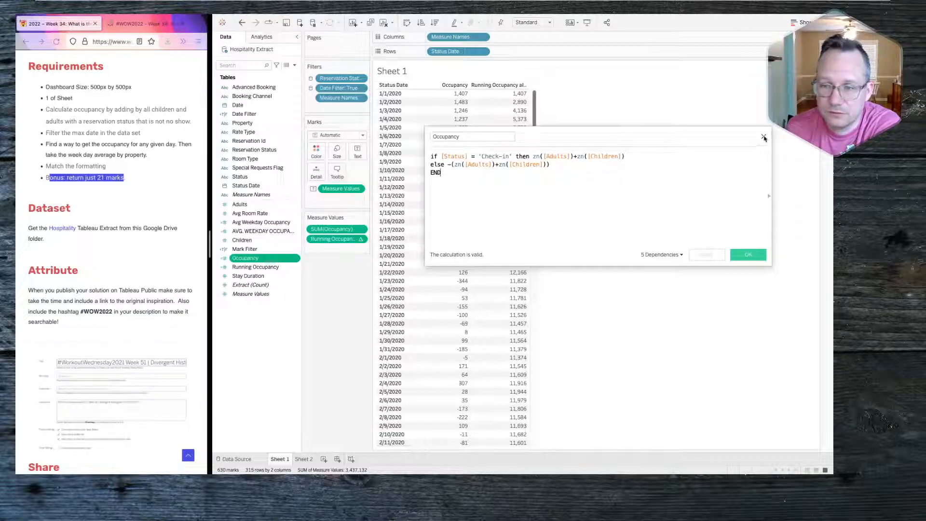
{"action": "left_click", "coordinate": [765, 137]}
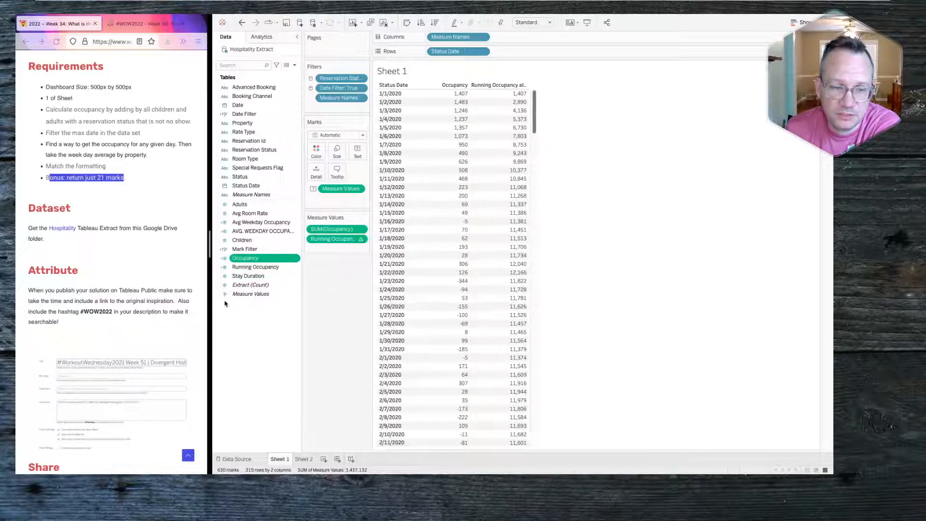
Step: Review the formula of the Running Occupancy calculated field and close it without changes
{"action": "right_click", "coordinate": [257, 268]}
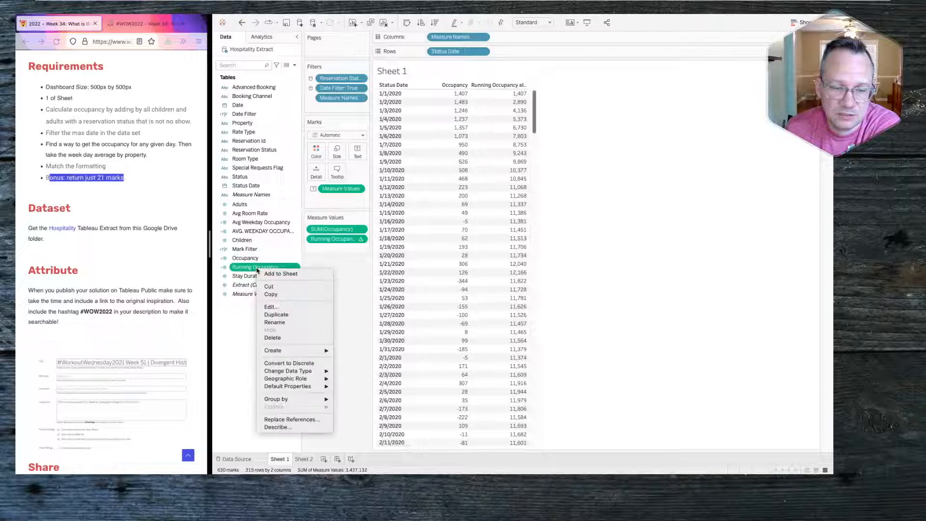
{"action": "left_click", "coordinate": [270, 307]}
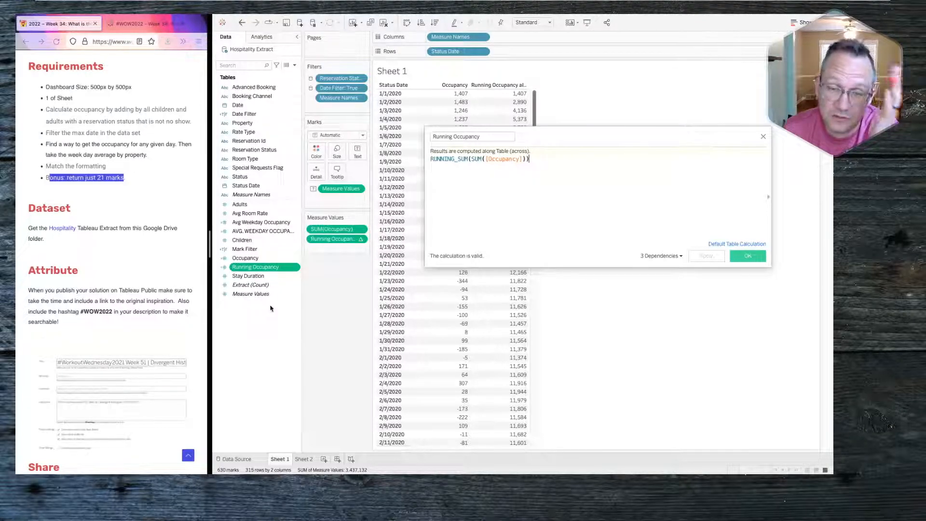
{"action": "left_click_drag", "start_coordinate": [471, 158], "coordinate": [430, 159]}
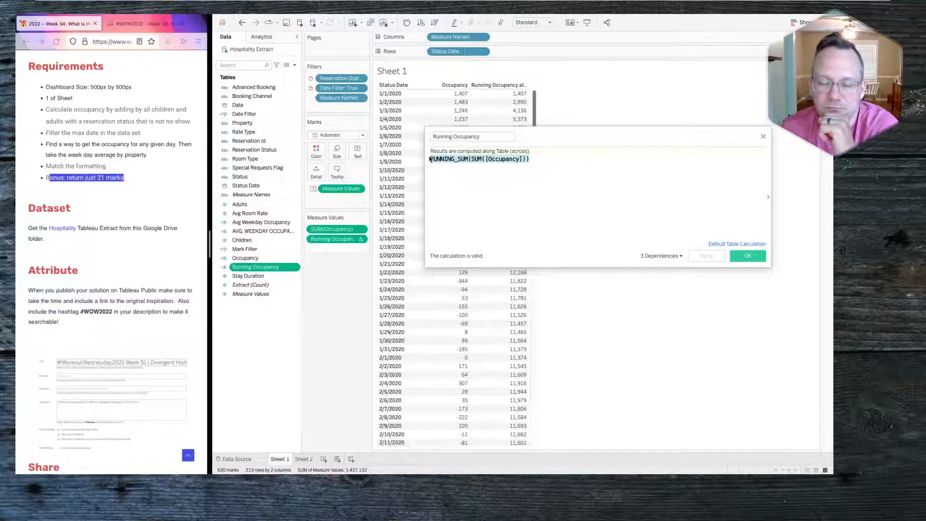
{"action": "left_click", "coordinate": [573, 170]}
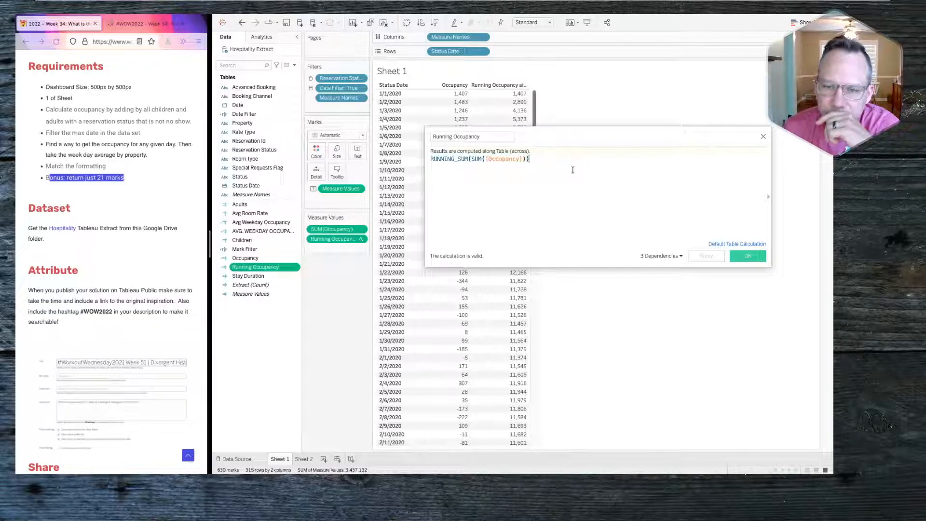
{"action": "left_click", "coordinate": [763, 136]}
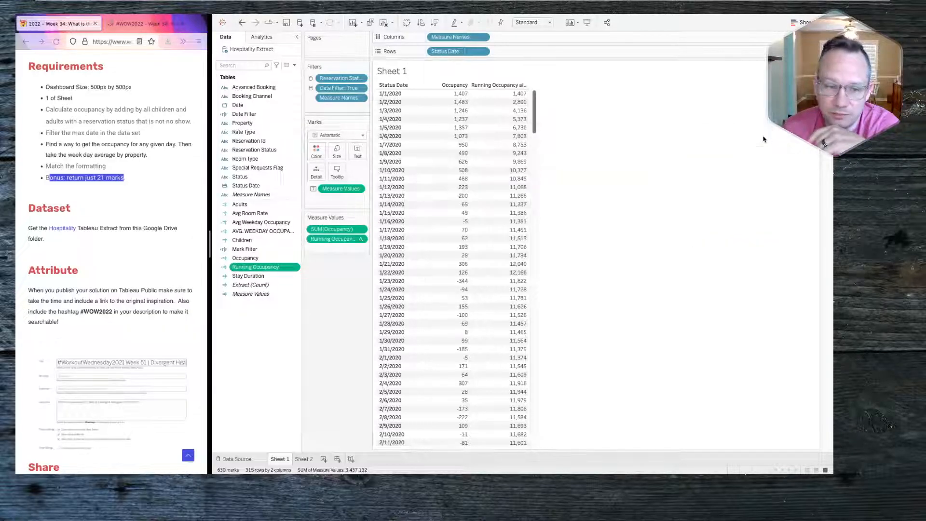
Step: Review the formula of the second average weekday occupancy field, Option 2, and close it without changes
{"action": "right_click", "coordinate": [261, 232]}
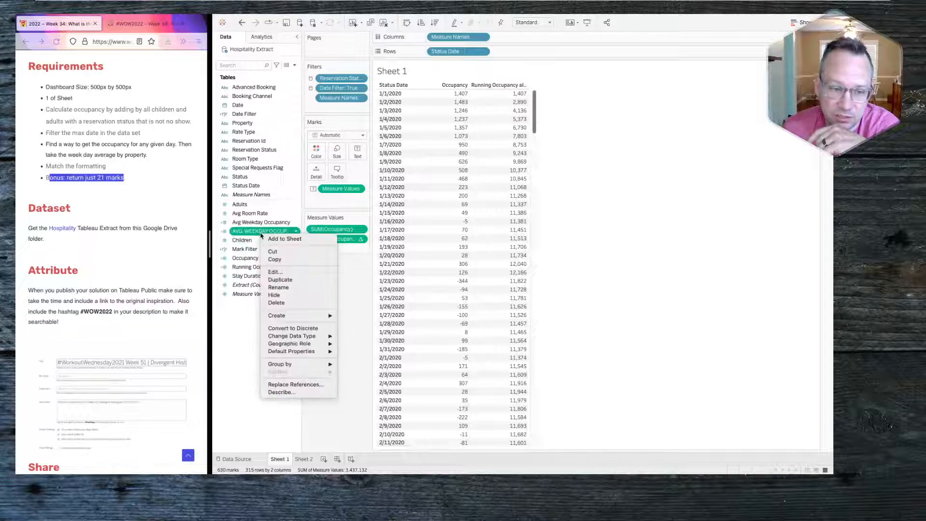
{"action": "left_click", "coordinate": [275, 272]}
{"action": "left_click", "coordinate": [450, 159]}
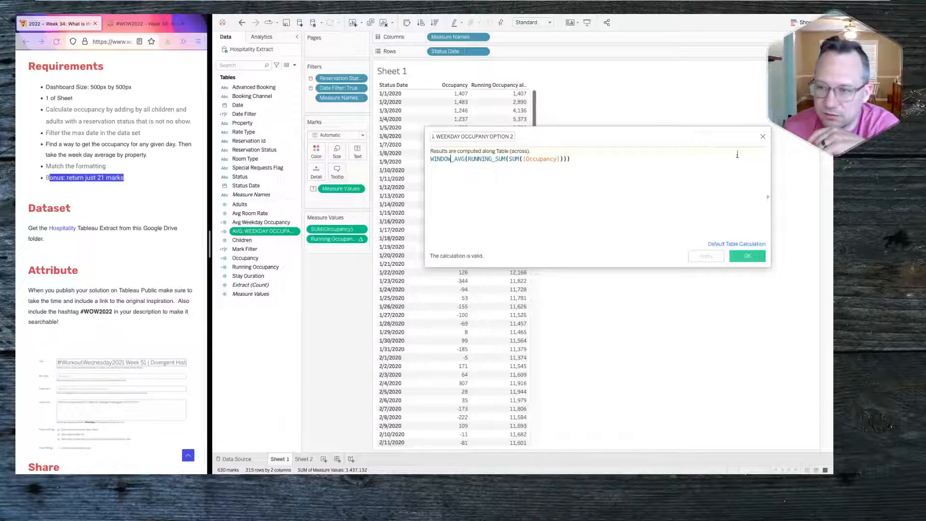
{"action": "left_click", "coordinate": [762, 135]}
Step: Review the formula of the Avg Weekday Occupancy calculated field and close it without changes
{"action": "left_click", "coordinate": [264, 223], "text": "ctrl"}
{"action": "right_click", "coordinate": [264, 225]}
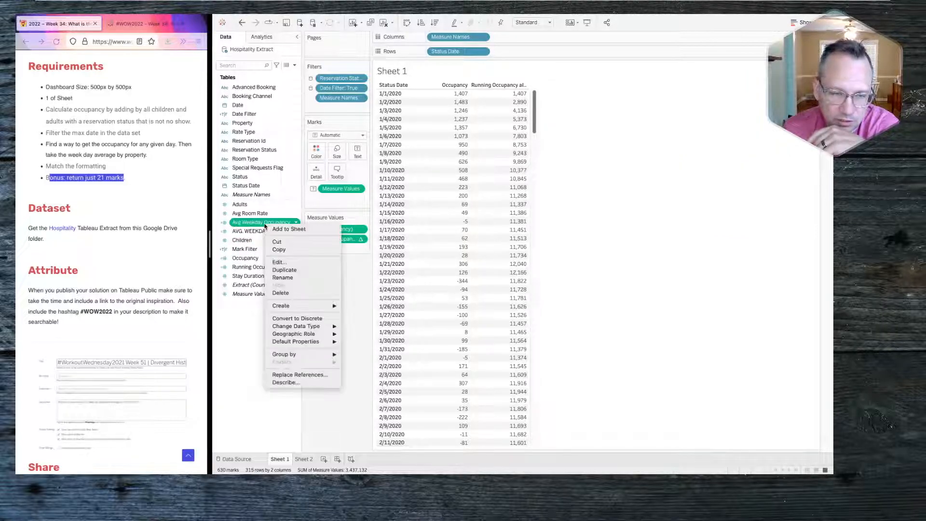
{"action": "left_click", "coordinate": [275, 262]}
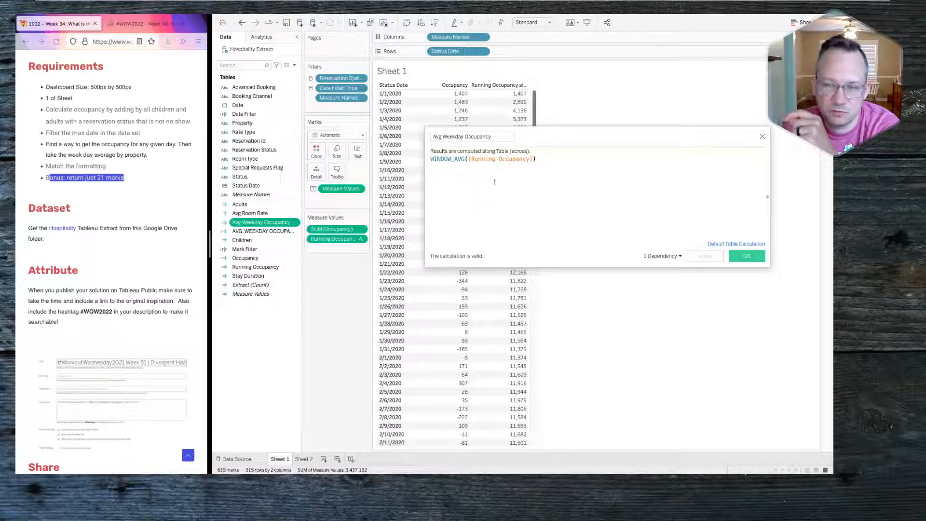
{"action": "left_click", "coordinate": [762, 138]}
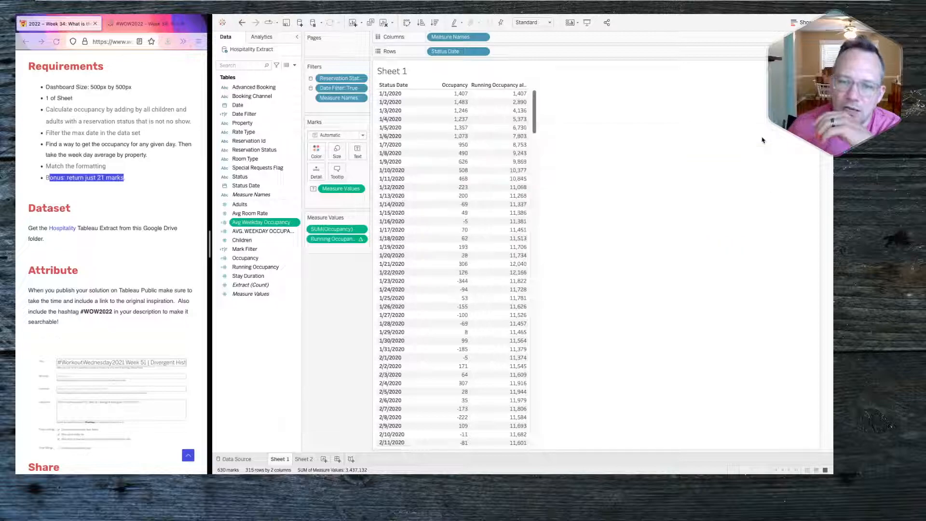
Step: On Sheet 2, examine the nested table calculation settings of Avg Weekday Occupancy and close them without changes
{"action": "left_click", "coordinate": [305, 459]}
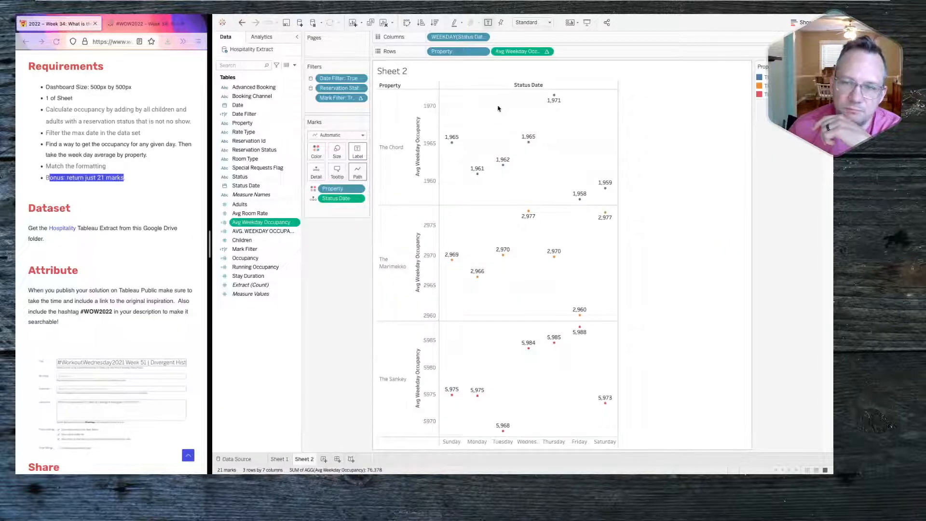
{"action": "left_click", "coordinate": [546, 51]}
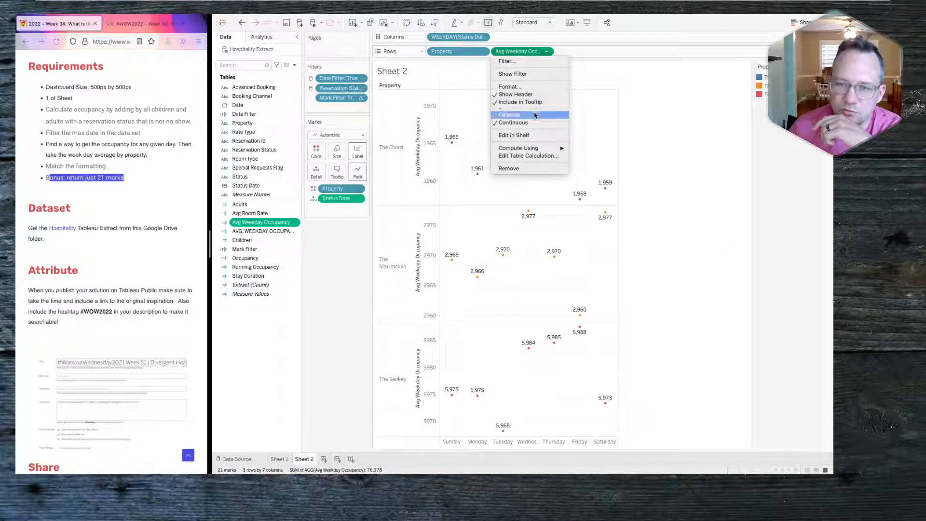
{"action": "mouse_move", "coordinate": [530, 149]}
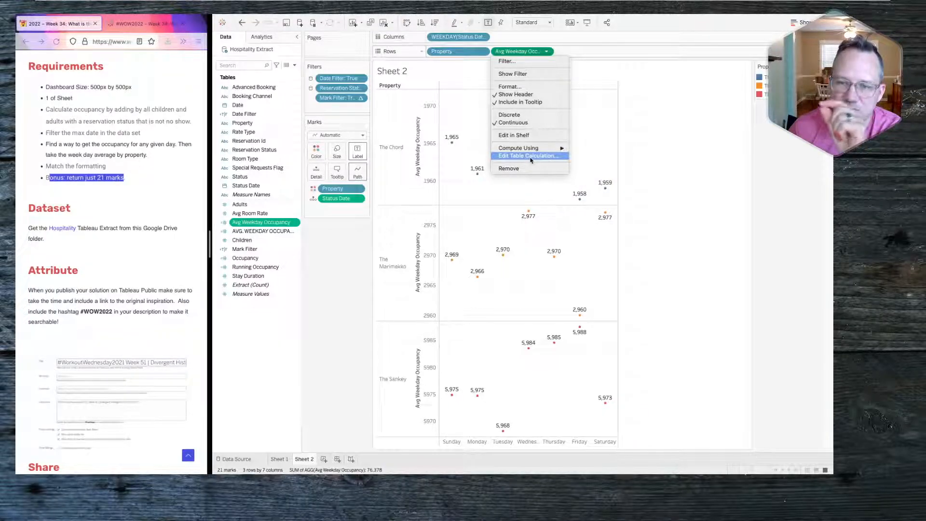
{"action": "left_click", "coordinate": [530, 157]}
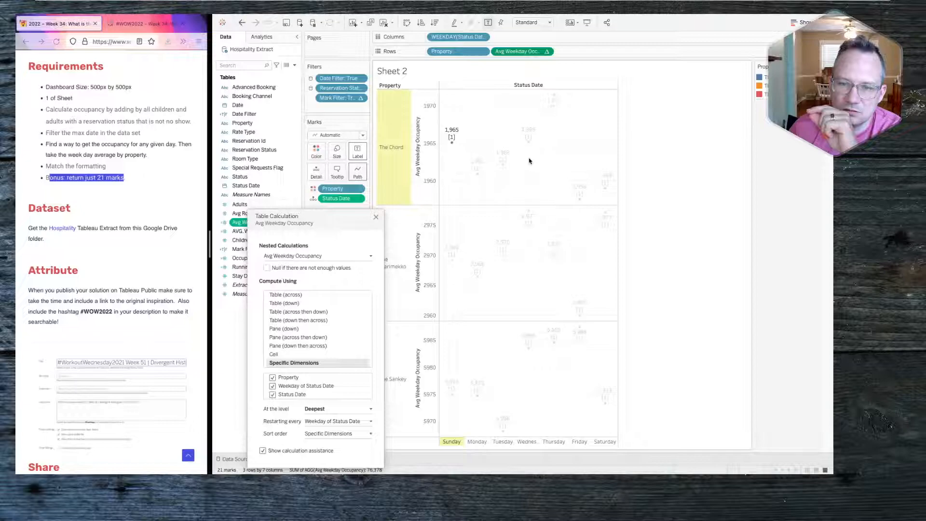
{"action": "left_click_drag", "start_coordinate": [324, 224], "coordinate": [507, 128]}
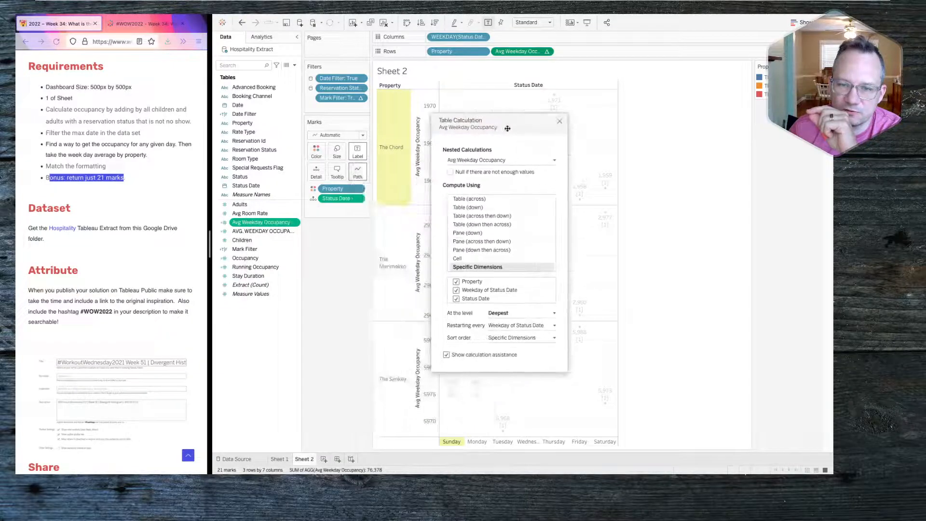
{"action": "left_click", "coordinate": [505, 160]}
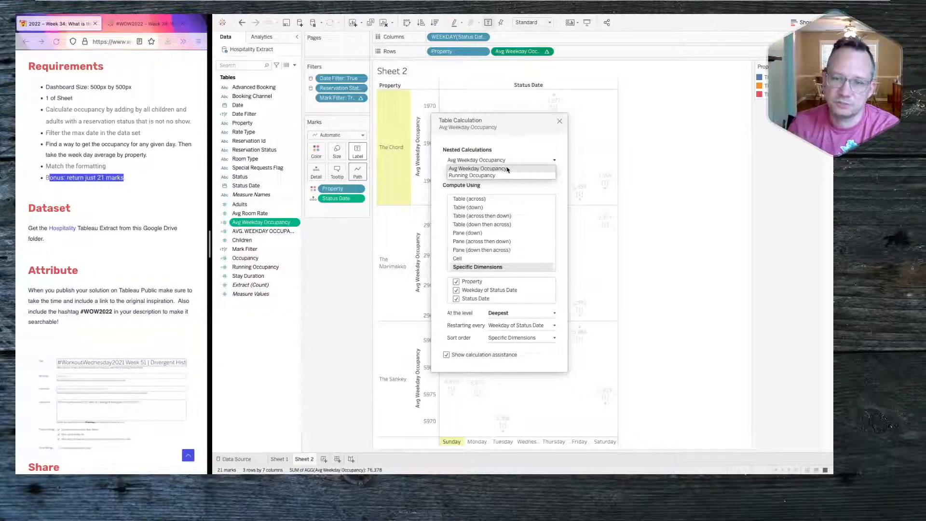
{"action": "left_click", "coordinate": [559, 122]}
{"action": "left_click", "coordinate": [560, 122]}
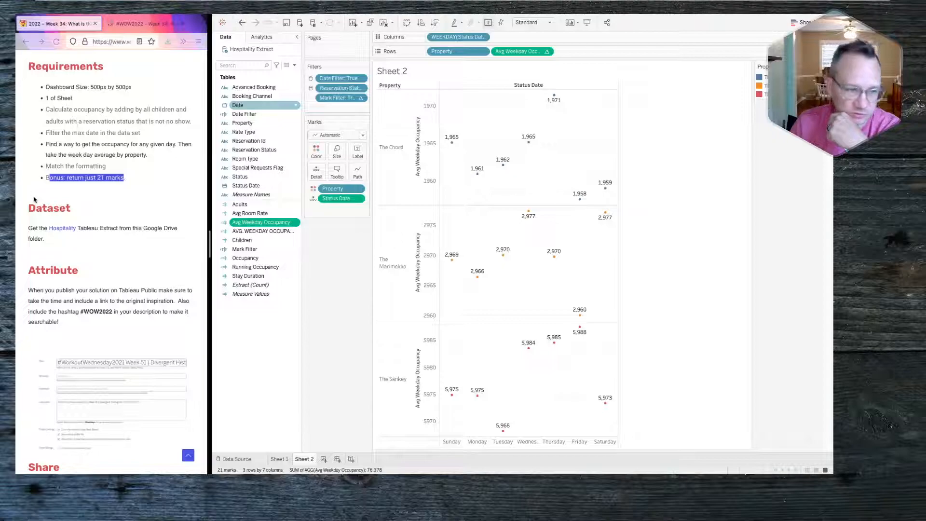
Step: Bring up the reference chart on Tableau Public and hide the Avg Weekday Occupancy axis header in Sheet 2
{"action": "scroll", "coordinate": [76, 196], "scroll_direction": "up", "scroll_amount": 1}
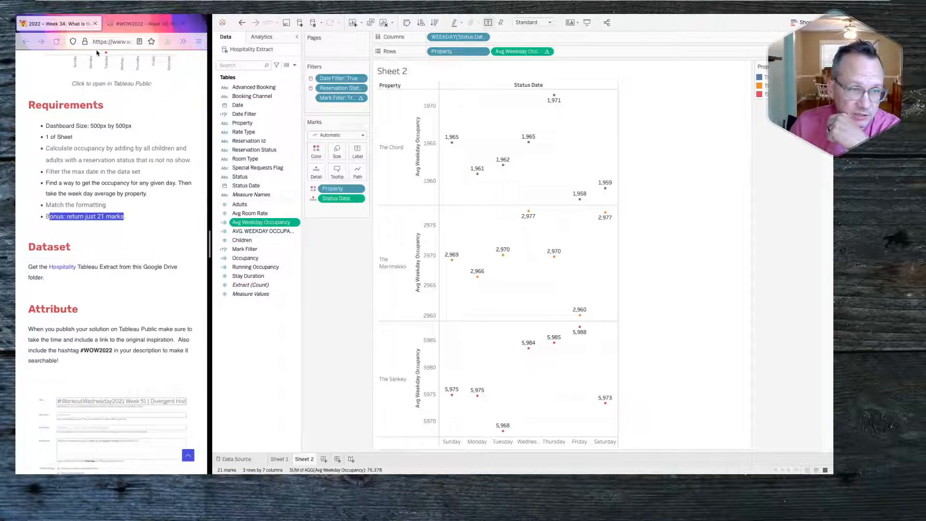
{"action": "left_click", "coordinate": [137, 25]}
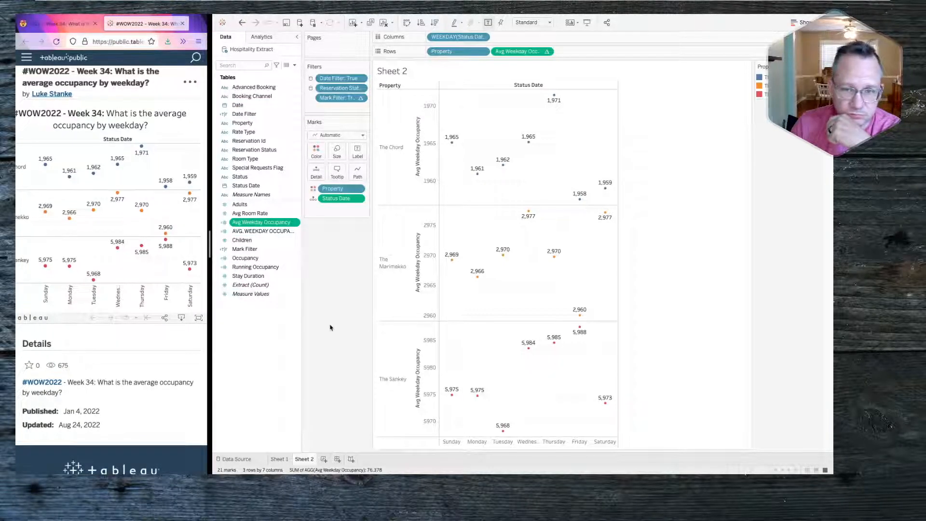
{"action": "right_click", "coordinate": [427, 167]}
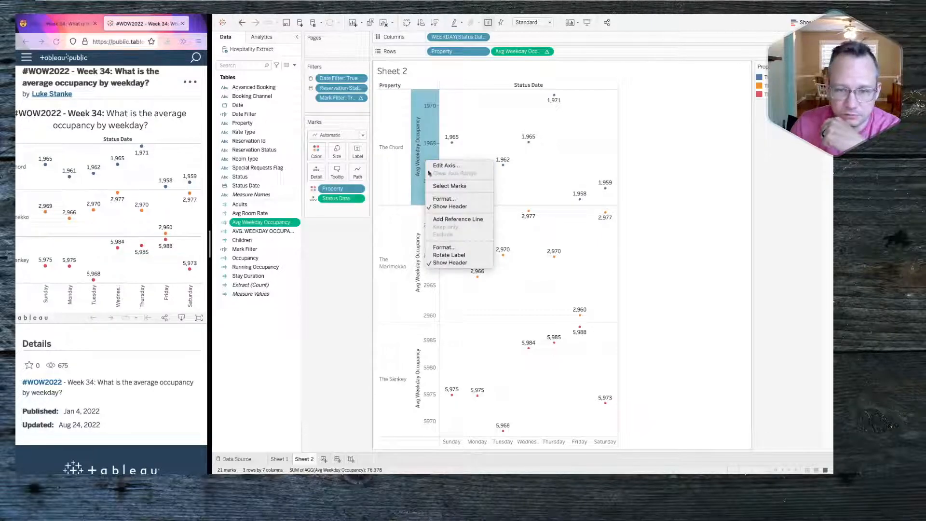
{"action": "left_click", "coordinate": [448, 206]}
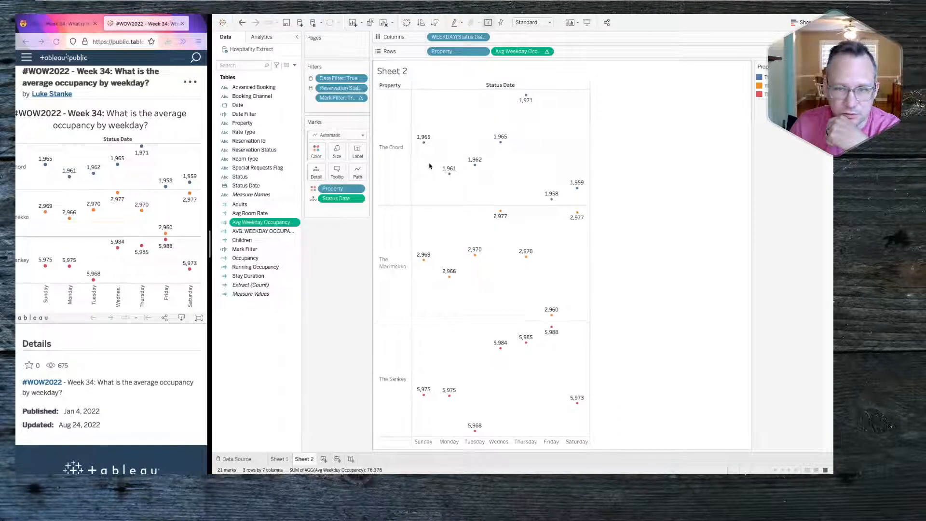
Step: Format Sheet 2's borders so the column divider is None for both pane and header
{"action": "right_click", "coordinate": [431, 181]}
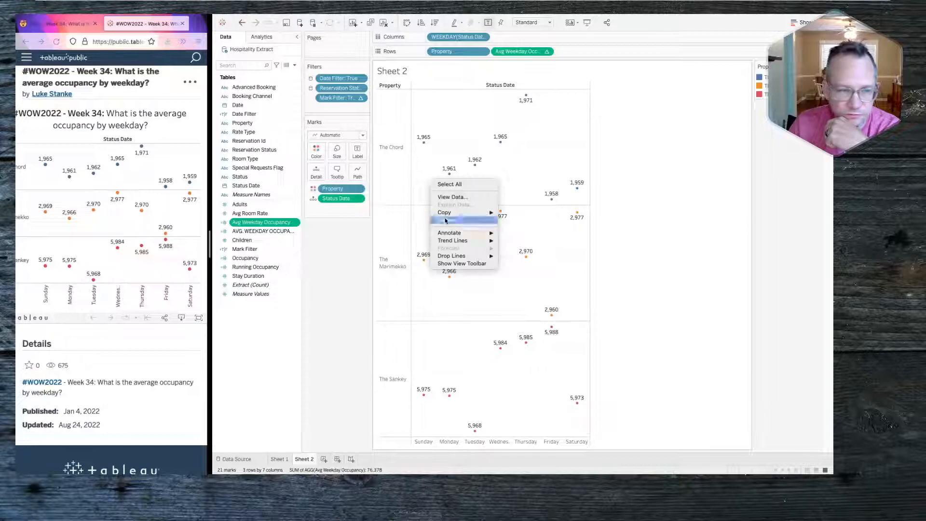
{"action": "left_click", "coordinate": [446, 221]}
{"action": "left_click", "coordinate": [254, 52]}
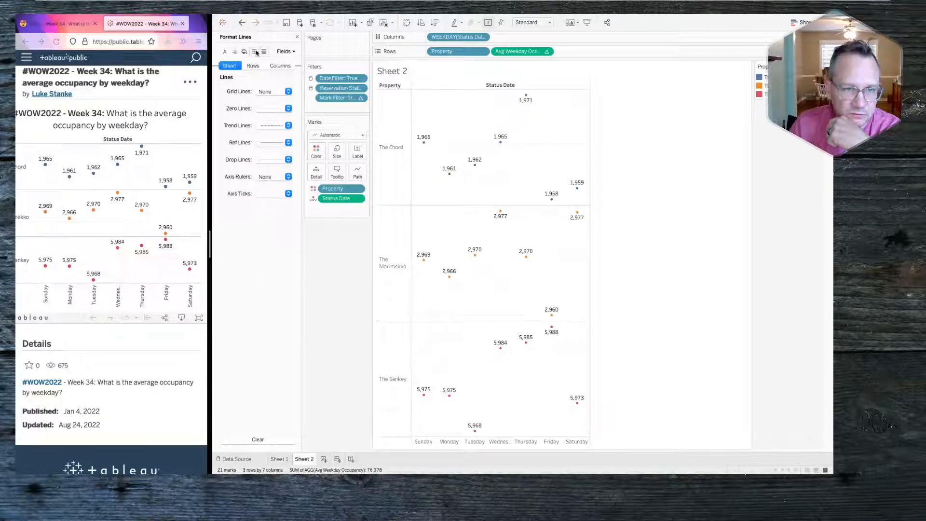
{"action": "left_click", "coordinate": [254, 52]}
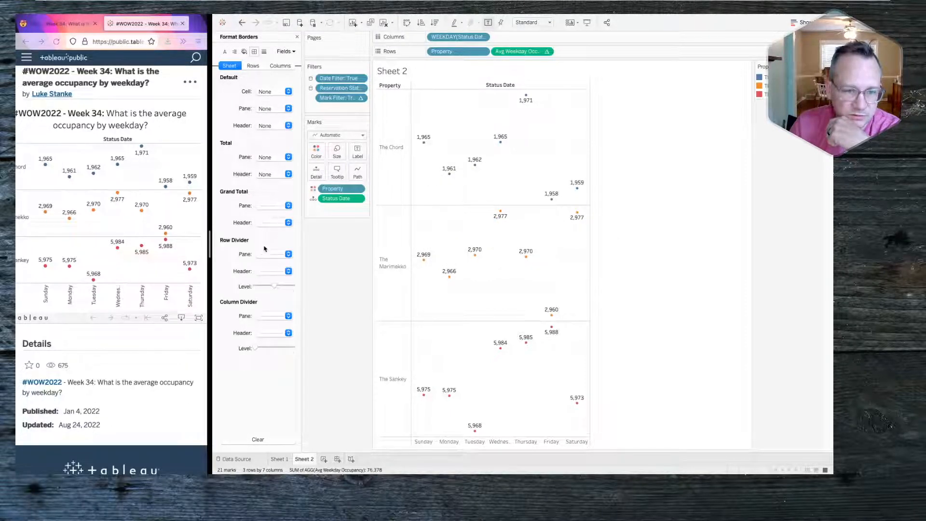
{"action": "left_click", "coordinate": [266, 315]}
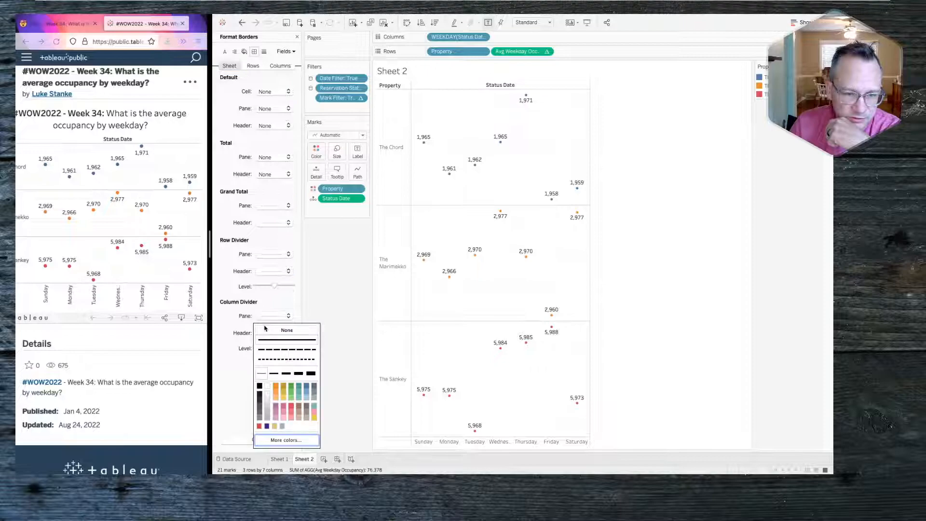
{"action": "left_click", "coordinate": [328, 283]}
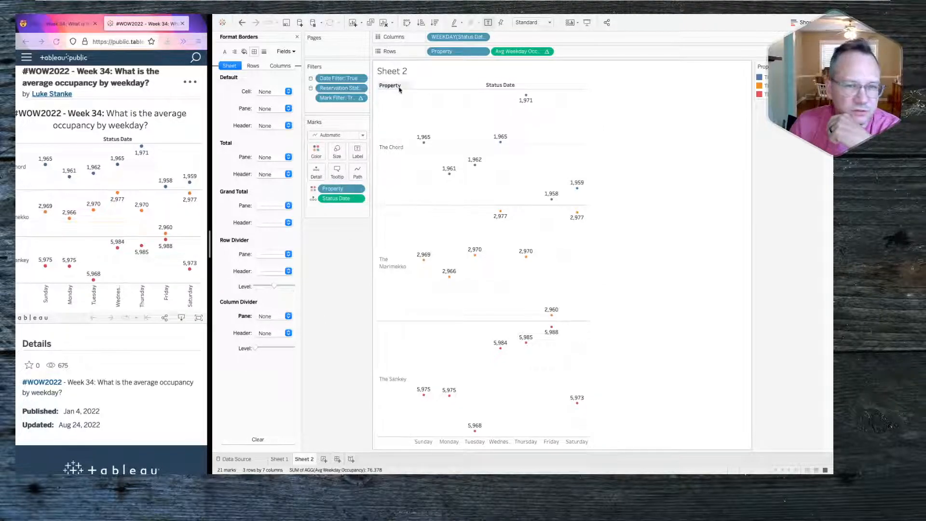
Step: Check the reference chart's row headers and hide the Property field label for rows in Sheet 2
{"action": "scroll", "coordinate": [123, 190], "scroll_direction": "left", "scroll_amount": 1}
{"action": "scroll", "coordinate": [123, 190], "scroll_direction": "right", "scroll_amount": 1}
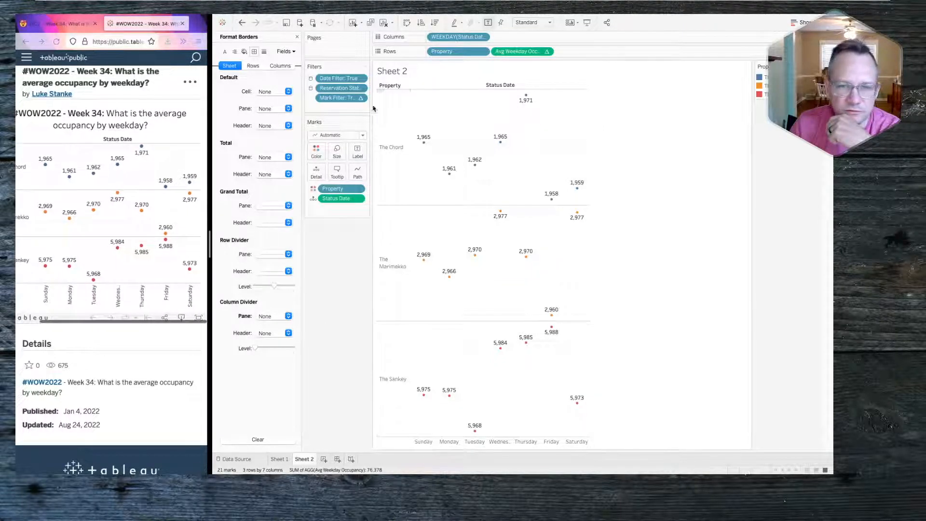
{"action": "right_click", "coordinate": [389, 86]}
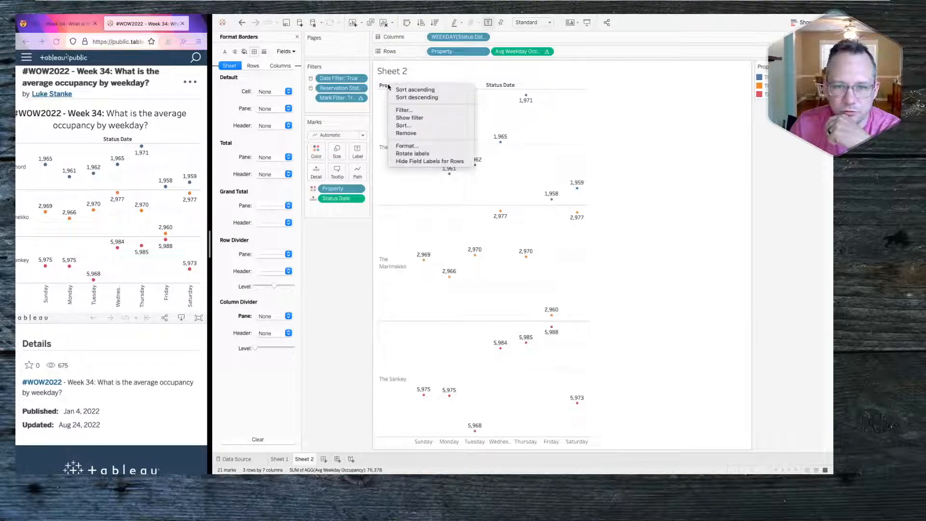
{"action": "left_click", "coordinate": [424, 162]}
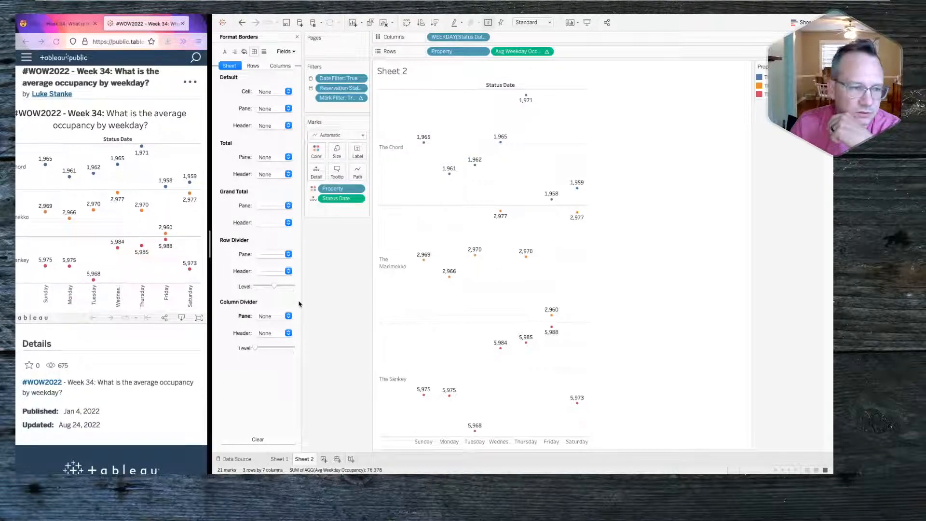
Step: Rotate the weekday labels along the chart's lower edge to vertical and clear the Sunday selection
{"action": "right_click", "coordinate": [419, 442]}
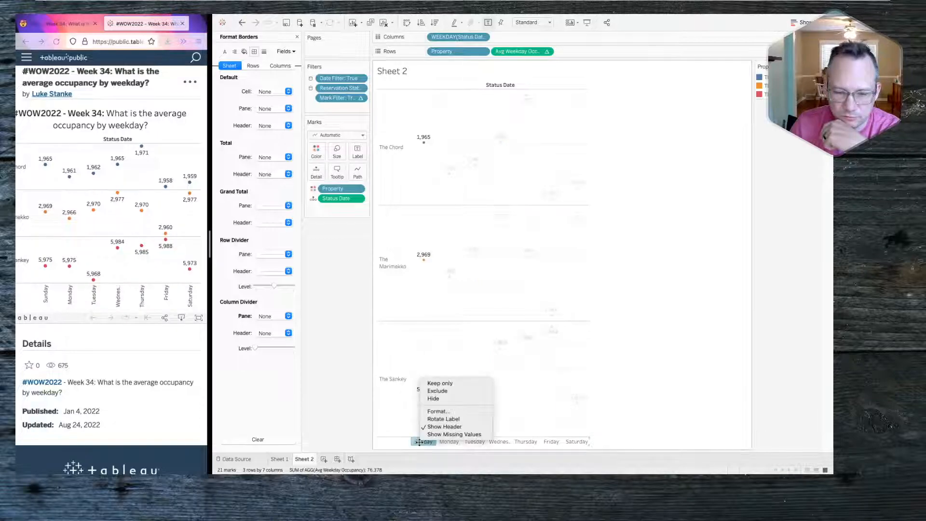
{"action": "left_click", "coordinate": [446, 419]}
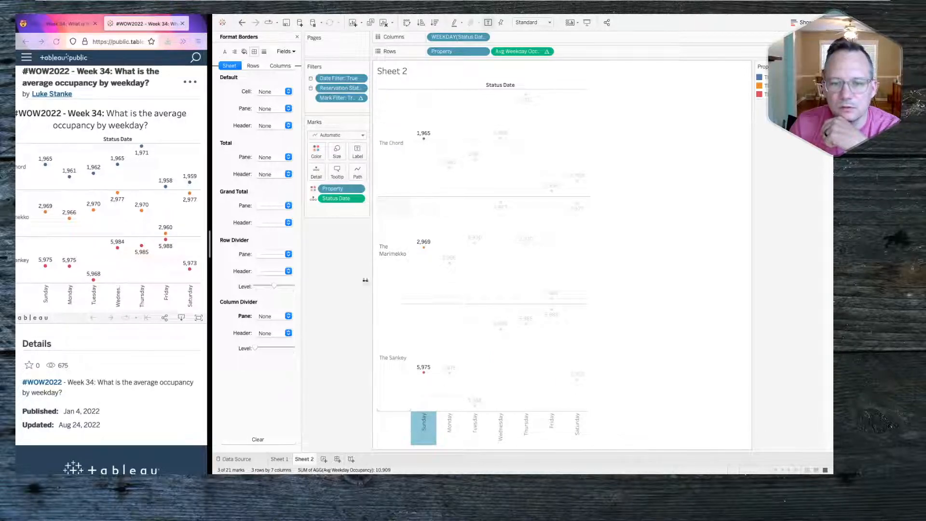
{"action": "left_click", "coordinate": [348, 288]}
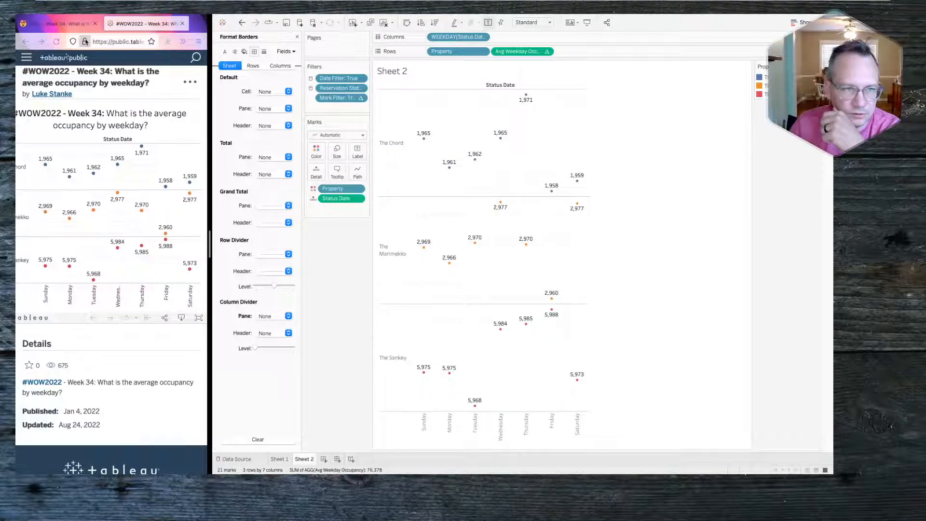
Step: Check the challenge requirements and create a new dashboard with a fixed size of 500 px wide by 500 px high
{"action": "left_click", "coordinate": [73, 24]}
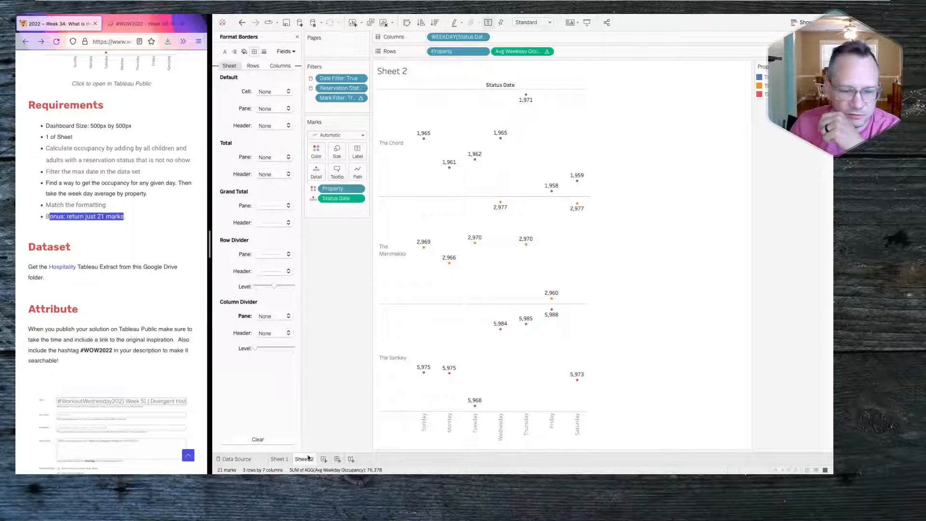
{"action": "left_click", "coordinate": [337, 459]}
{"action": "left_click", "coordinate": [292, 101]}
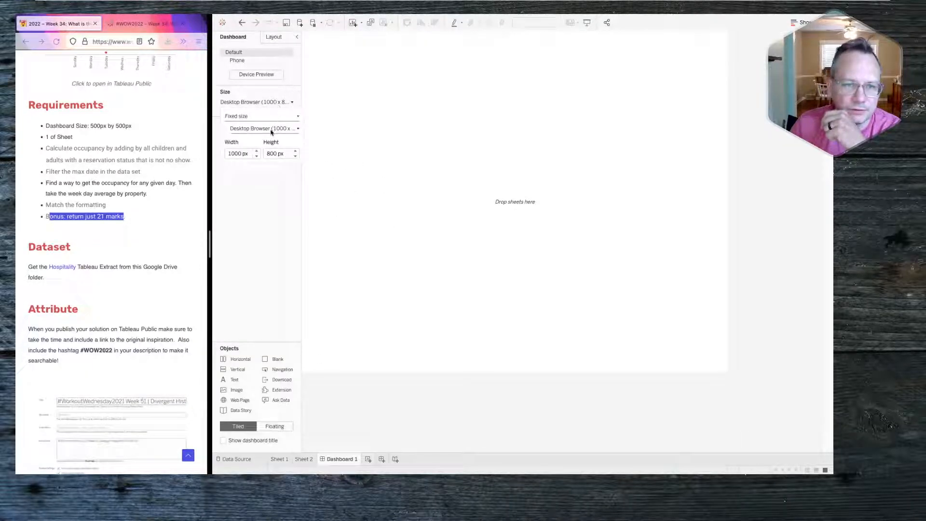
{"action": "double_click", "coordinate": [240, 150]}
{"action": "type", "text": "500"}
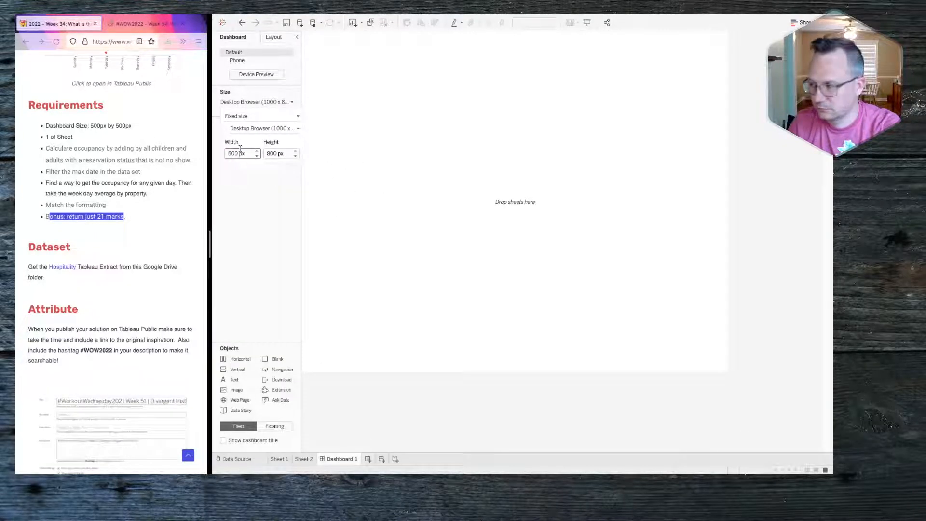
{"action": "double_click", "coordinate": [273, 151]}
{"action": "type", "text": "500"}
{"action": "key", "text": "Return"}
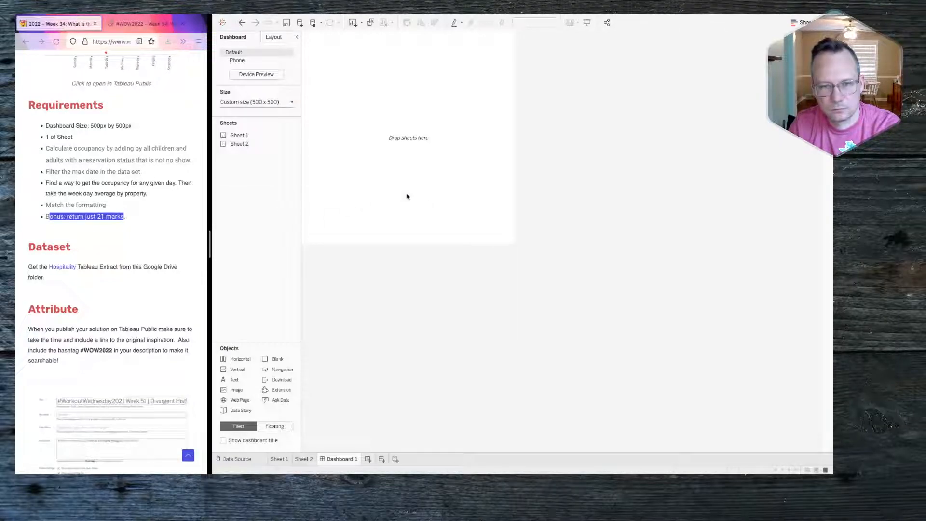
Step: Place Sheet 2 on the dashboard and delete the layout container holding the Property color legend
{"action": "left_click_drag", "start_coordinate": [258, 143], "coordinate": [379, 130]}
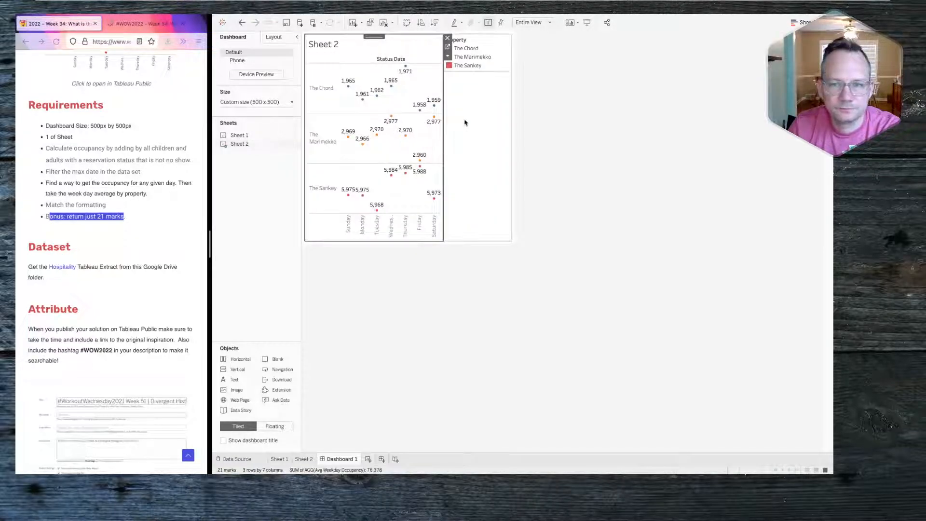
{"action": "left_click", "coordinate": [465, 122]}
{"action": "left_click", "coordinate": [516, 41]}
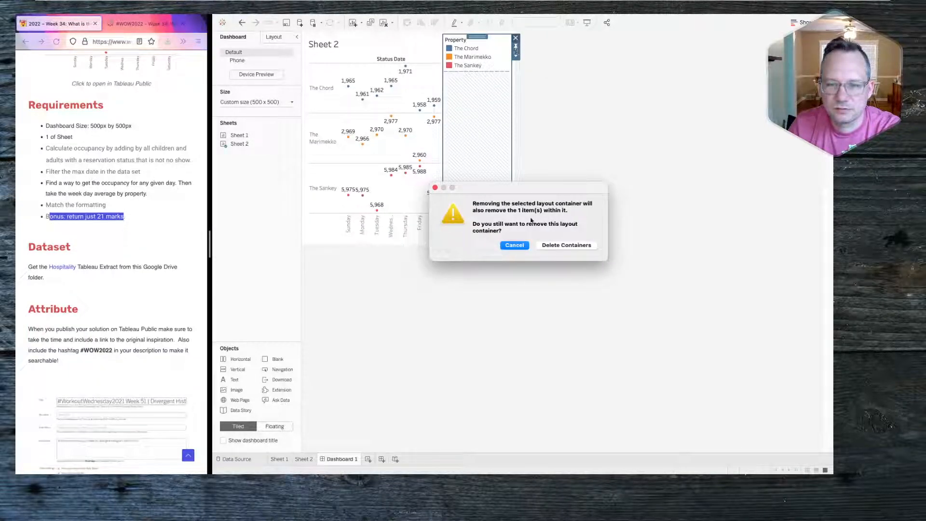
{"action": "left_click", "coordinate": [546, 245]}
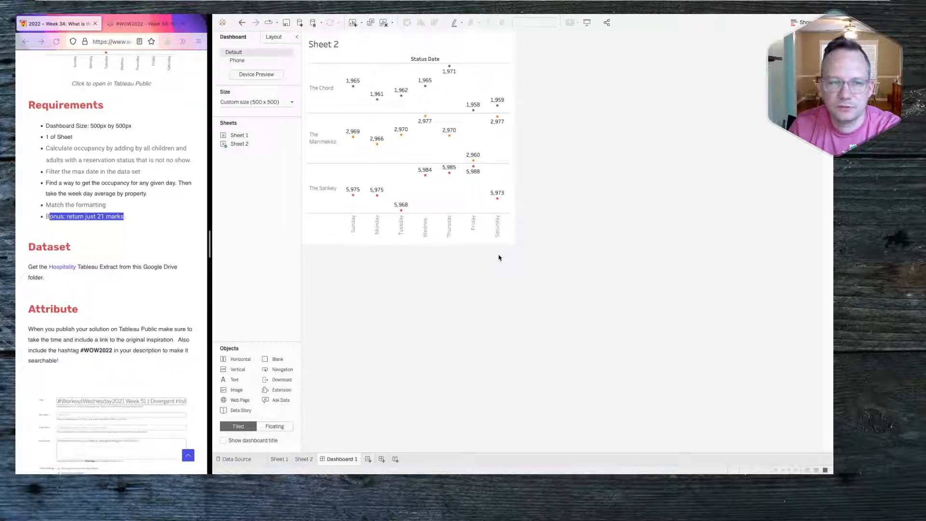
Step: Try to replace the dashboard's Sheet 2 title with the centered text "WOW2022 - WEEK 34: What is the average occupancy by weekday?", following the reference
{"action": "scroll", "coordinate": [119, 179], "scroll_direction": "up", "scroll_amount": 5}
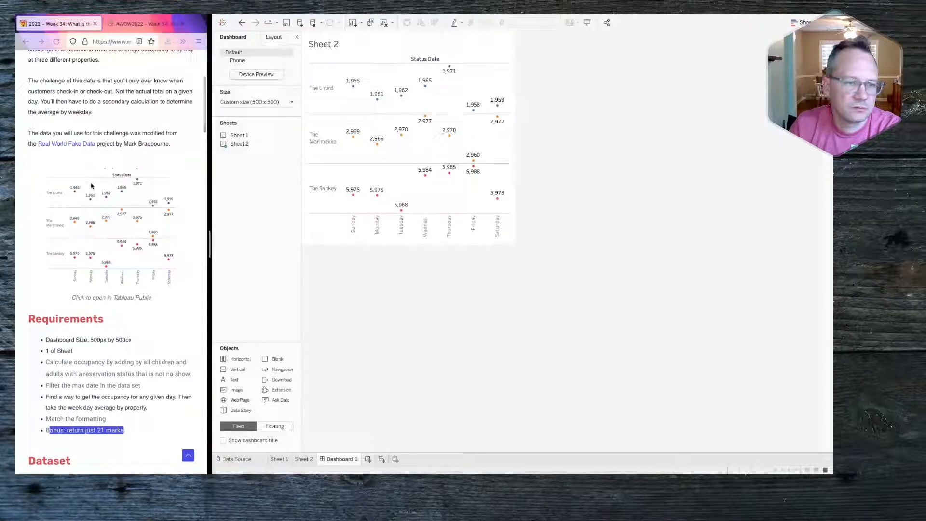
{"action": "left_click", "coordinate": [157, 19]}
{"action": "left_click", "coordinate": [123, 46]}
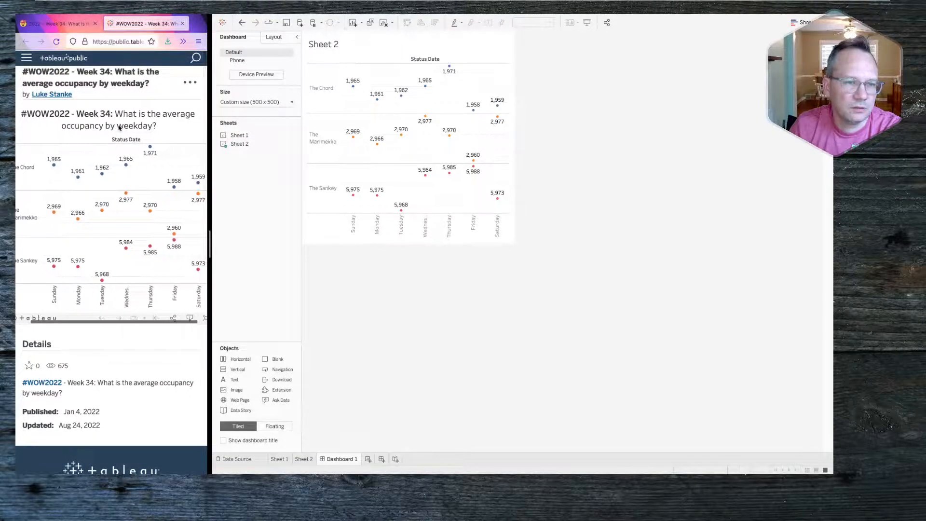
{"action": "double_click", "coordinate": [325, 46]}
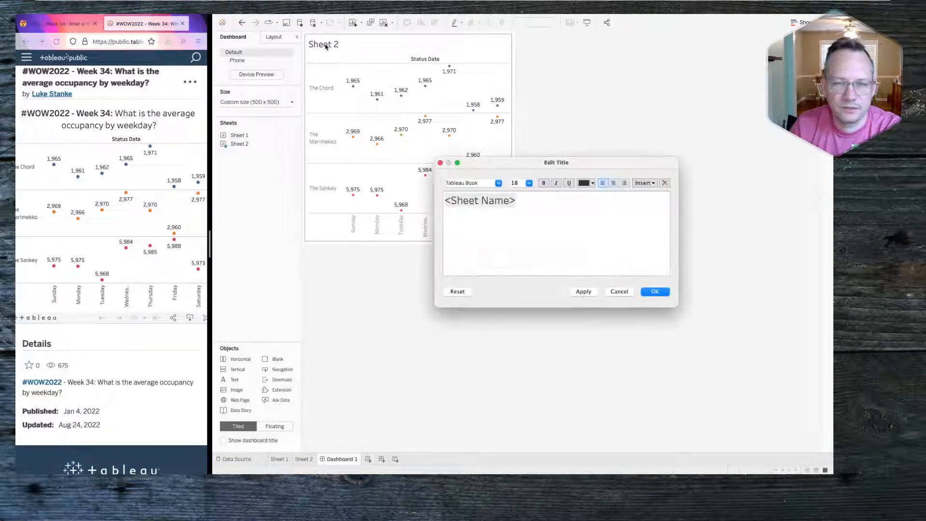
{"action": "left_click", "coordinate": [613, 184]}
{"action": "triple_click", "coordinate": [564, 200]}
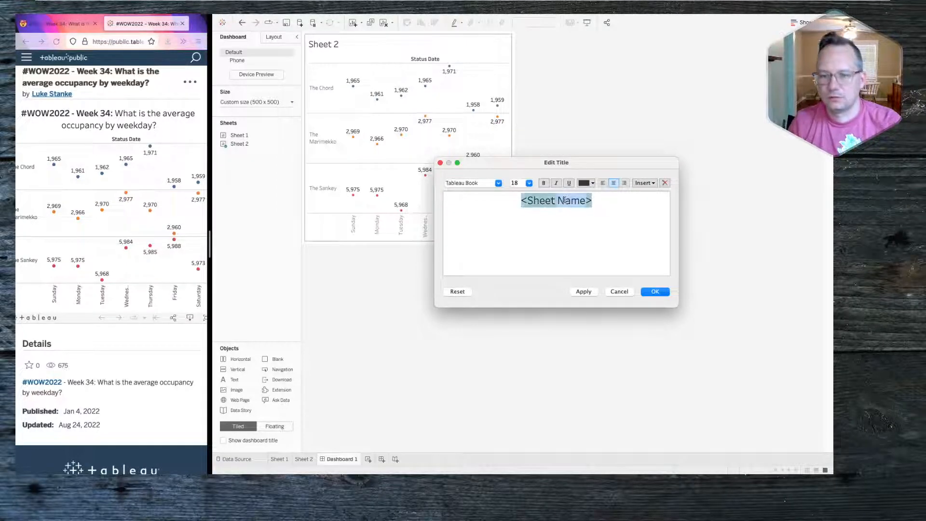
{"action": "type", "text": "WOW2022"}
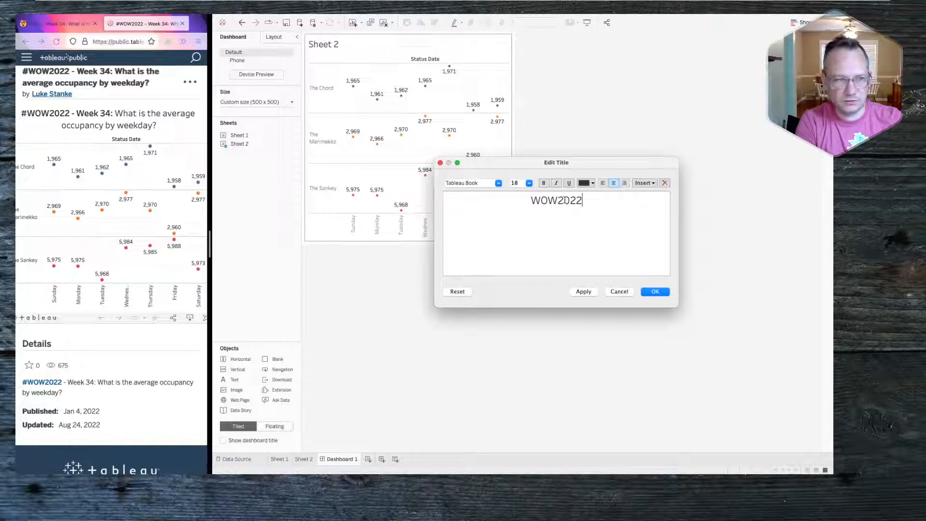
{"action": "type", "text": " - "}
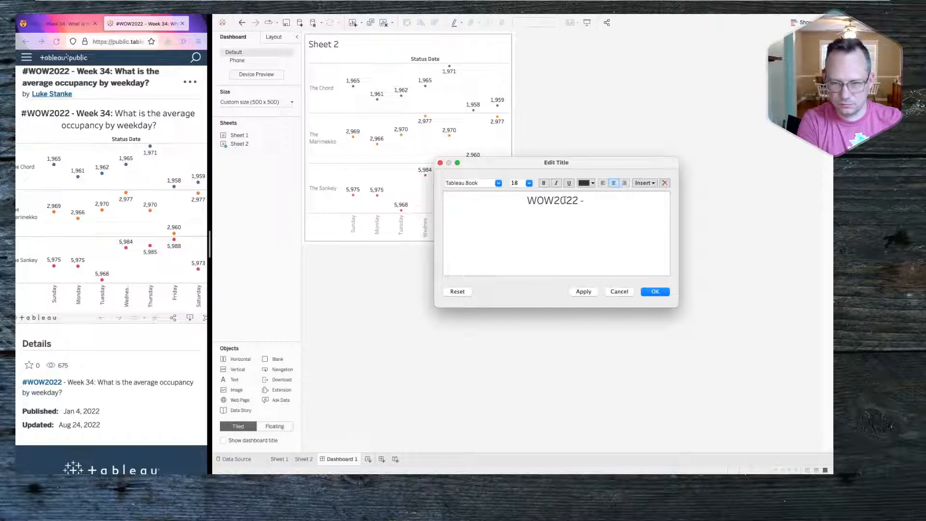
{"action": "type", "text": "WEEK"}
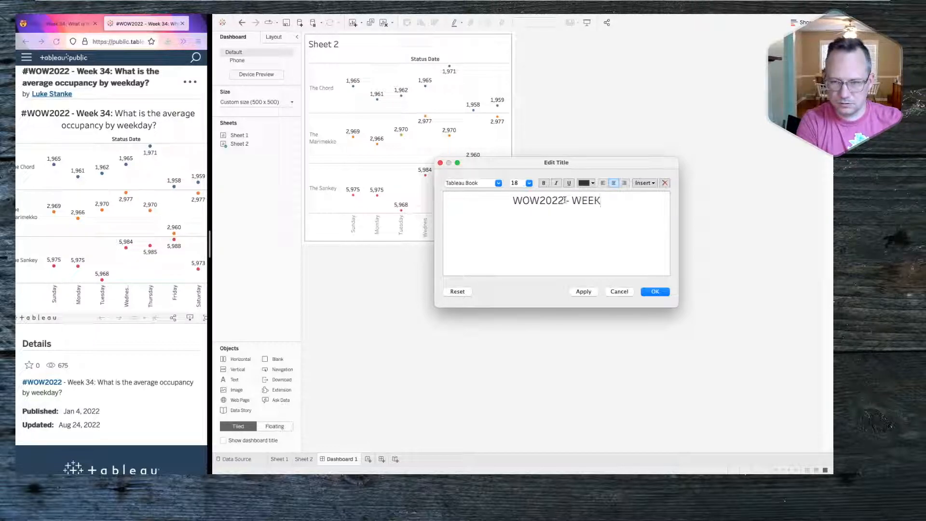
{"action": "type", "text": " 34"}
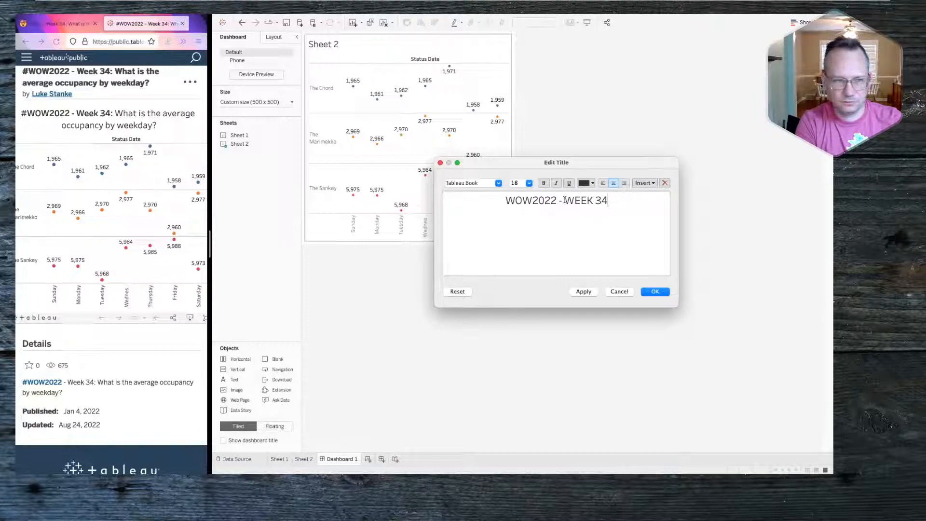
{"action": "type", "text": ": What is the "}
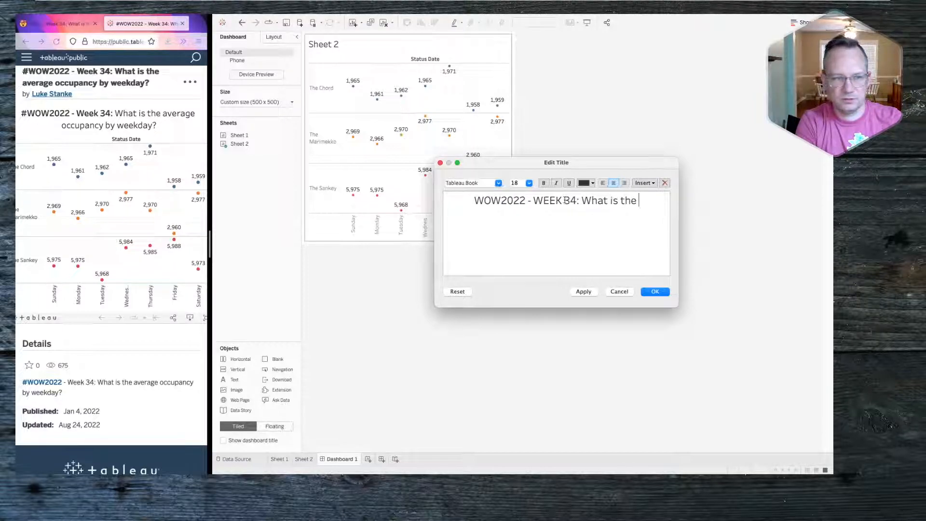
{"action": "type", "text": "average oc"}
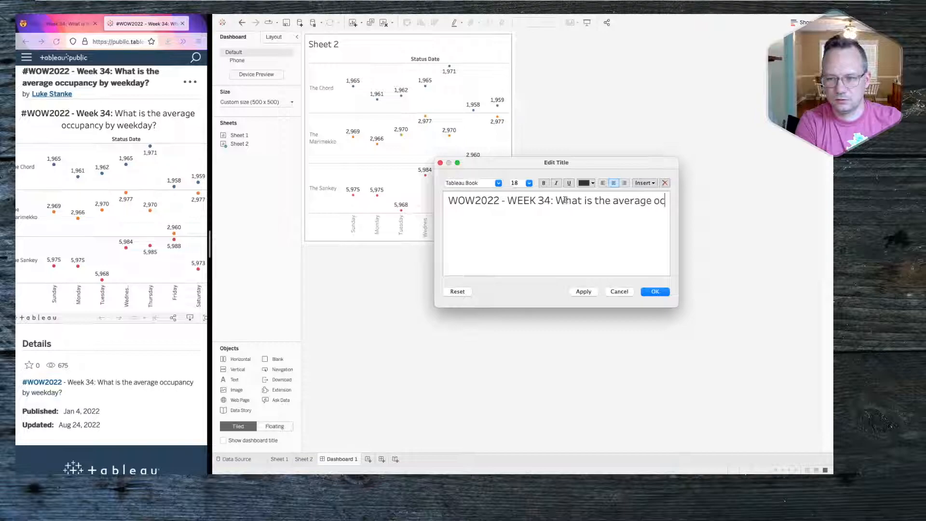
{"action": "type", "text": "cupancy"}
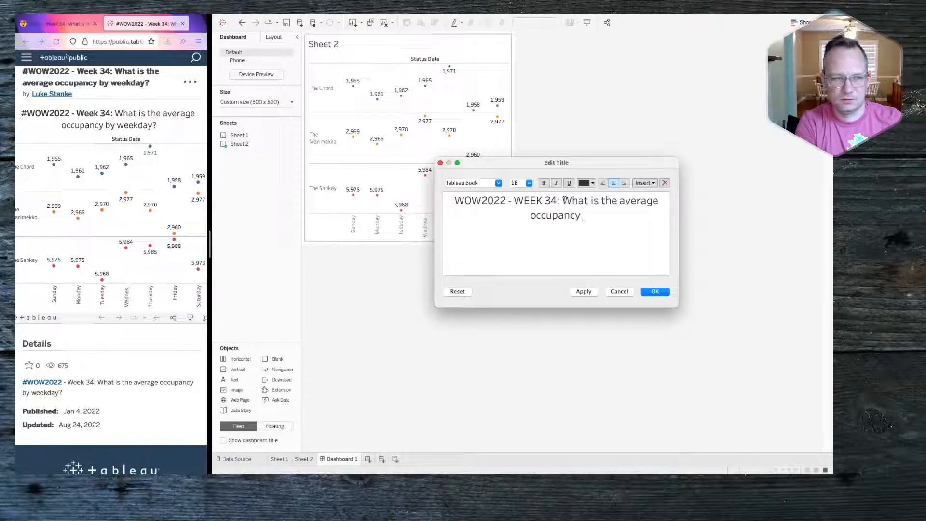
{"action": "type", "text": " by weekday?"}
{"action": "left_click", "coordinate": [654, 292]}
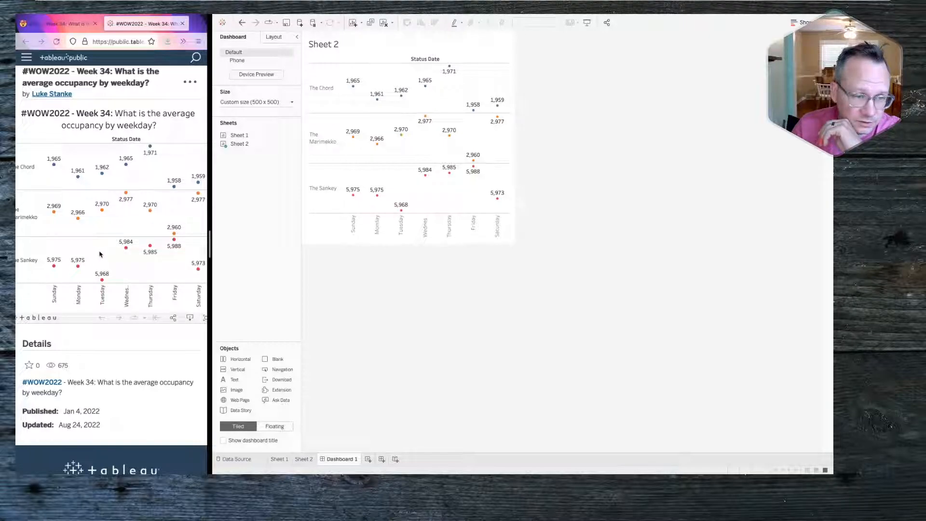
Step: Compare the tooltips of The Sankey marks in the reference chart and in the dashboard chart
{"action": "mouse_move", "coordinate": [125, 249]}
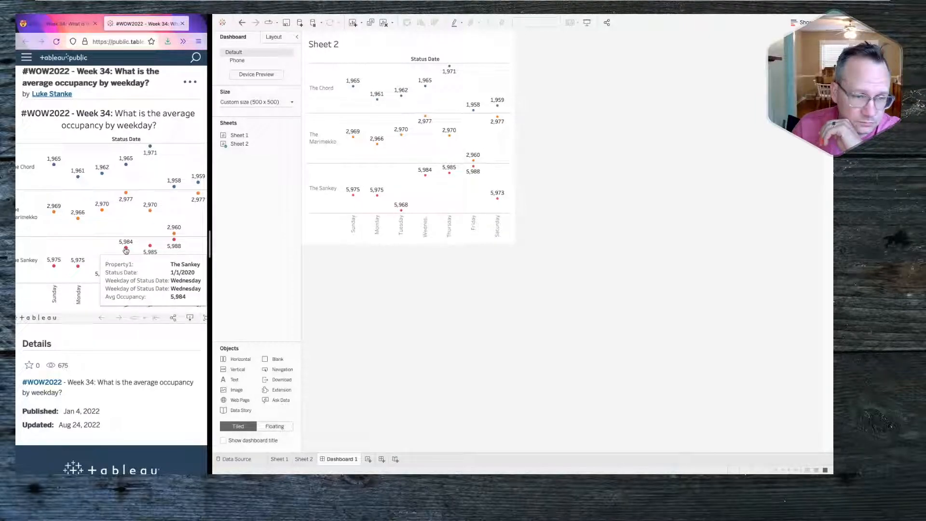
{"action": "mouse_move", "coordinate": [376, 199]}
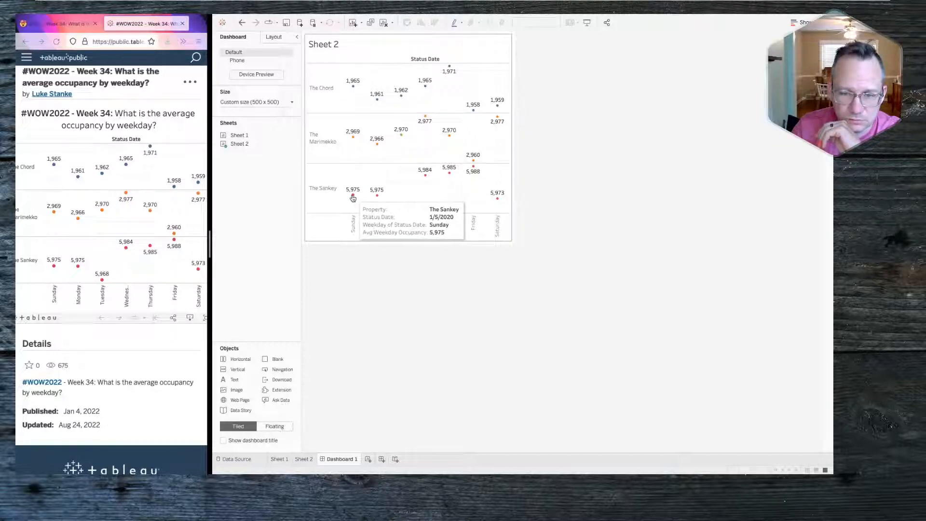